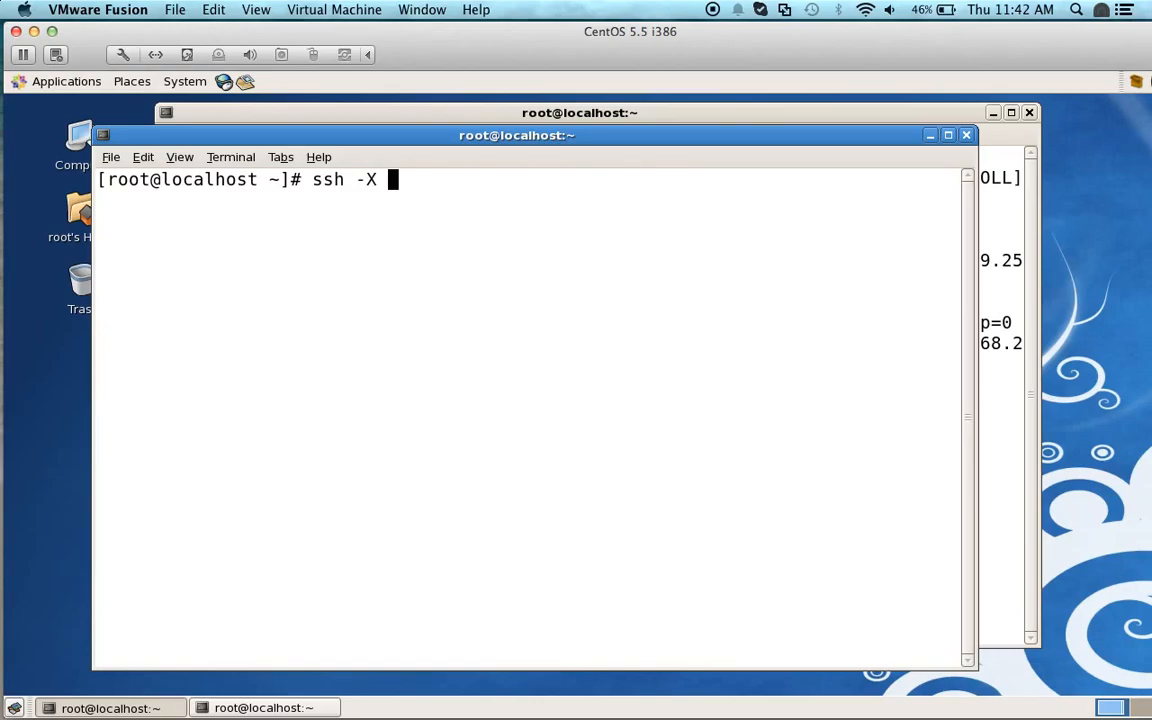
# Connect to 192.168.240.102 as student over SSH with X forwarding, entering the account password
pyautogui.write('student@192.1')
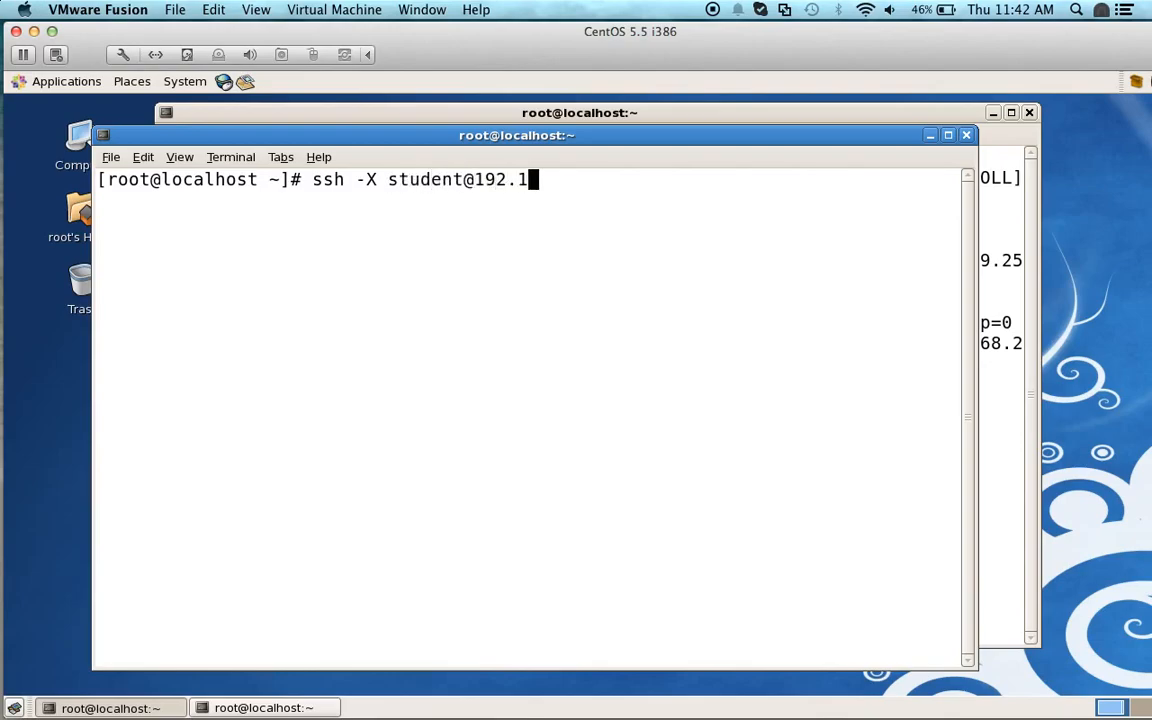
pyautogui.write('68.240.102')
pyautogui.press('Return')
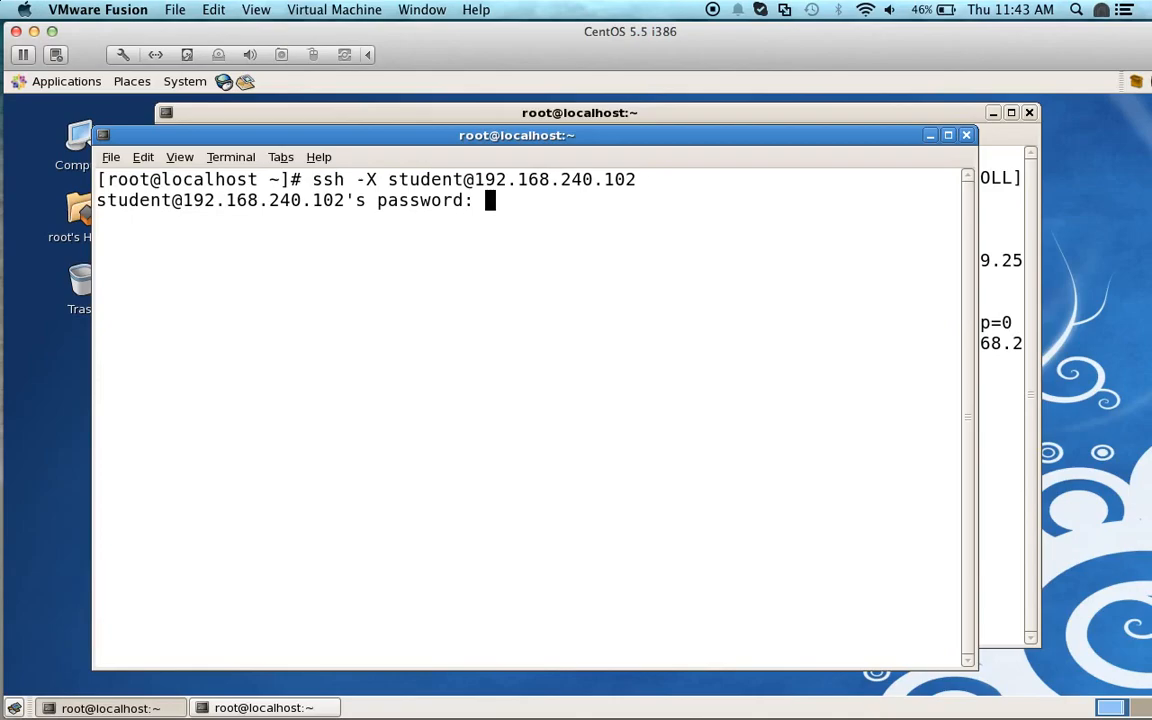
pyautogui.press('Return')
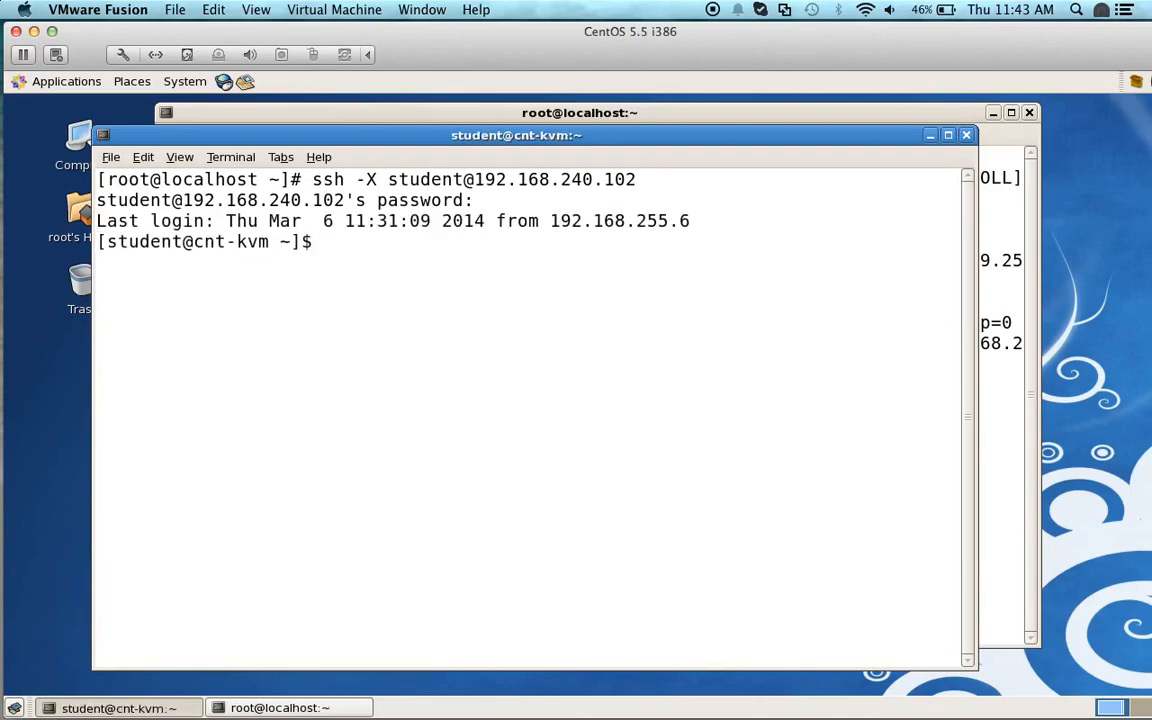
# List the home directory and run the start-virt-manager.sh script, entering the student account's sudo password
pyautogui.write('ls')
pyautogui.press('Return')
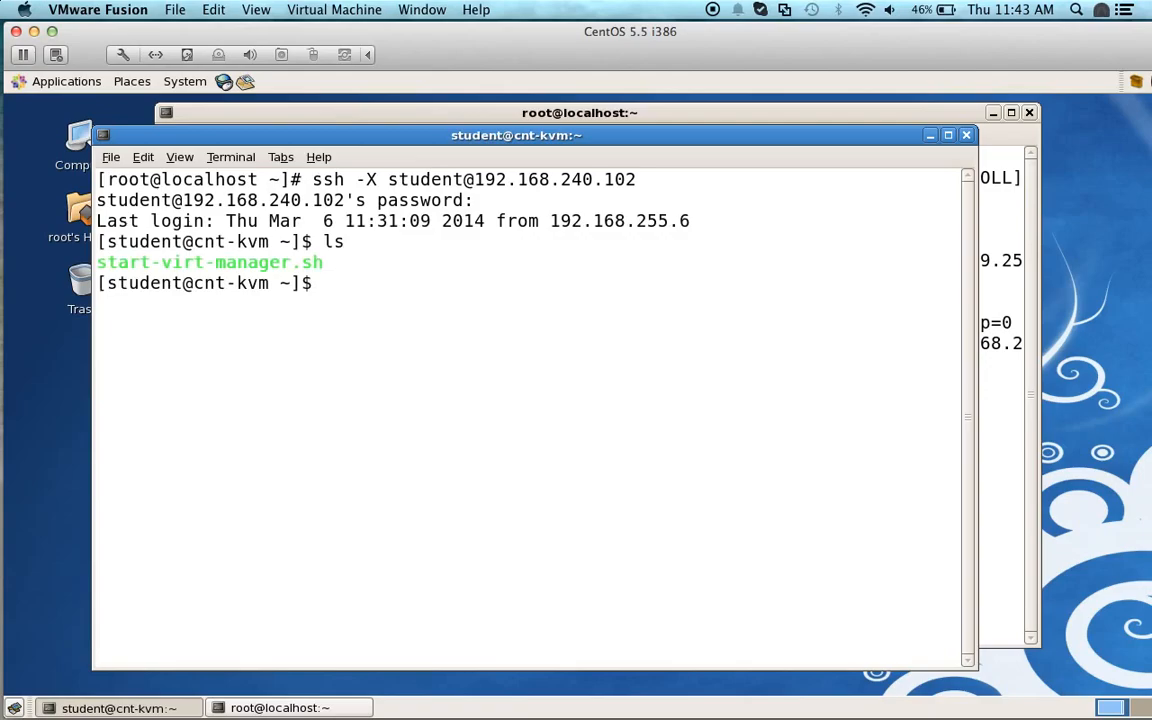
pyautogui.write('./')
pyautogui.press('Tab')
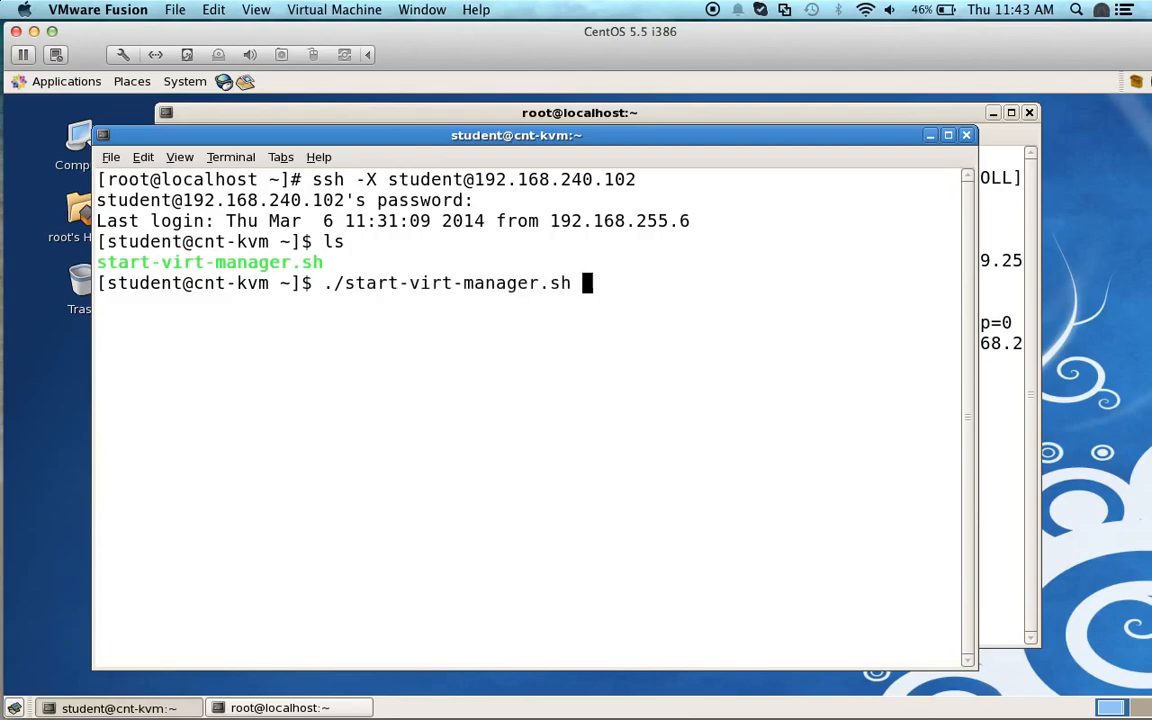
pyautogui.press('Return')
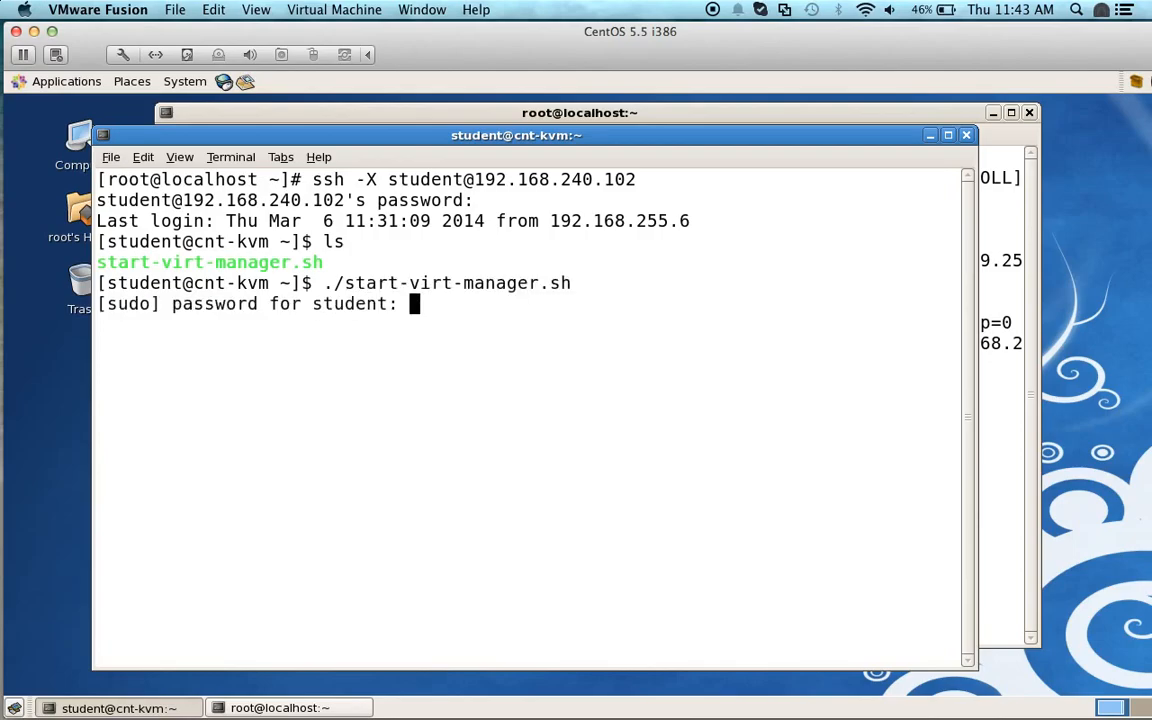
pyautogui.press('Return')
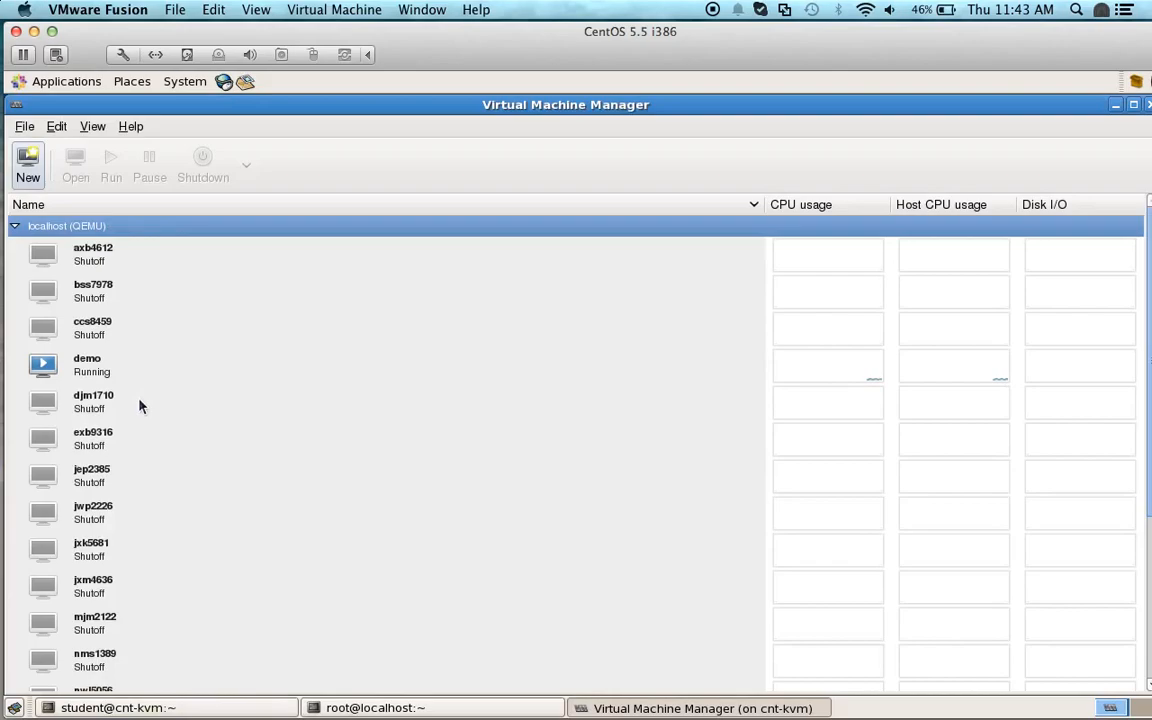
# Look through the demo virtual machine's shutdown options and open the machine in its own window
pyautogui.click(90, 372)
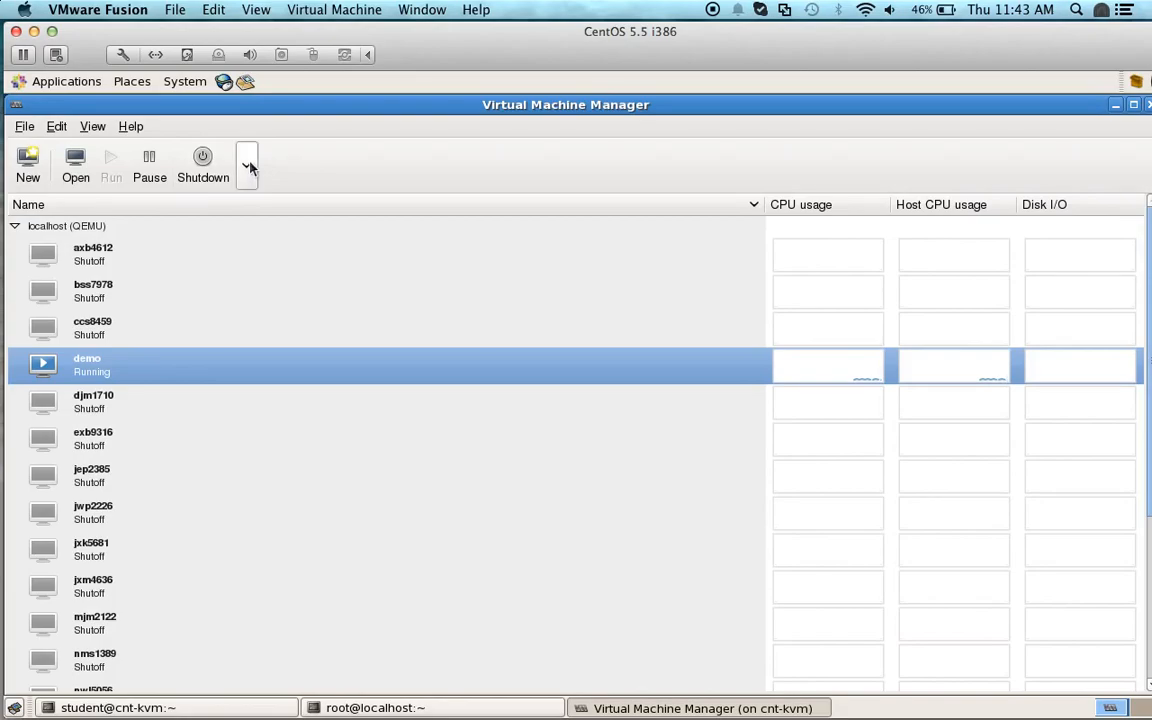
pyautogui.click(250, 168)
pyautogui.click(324, 165)
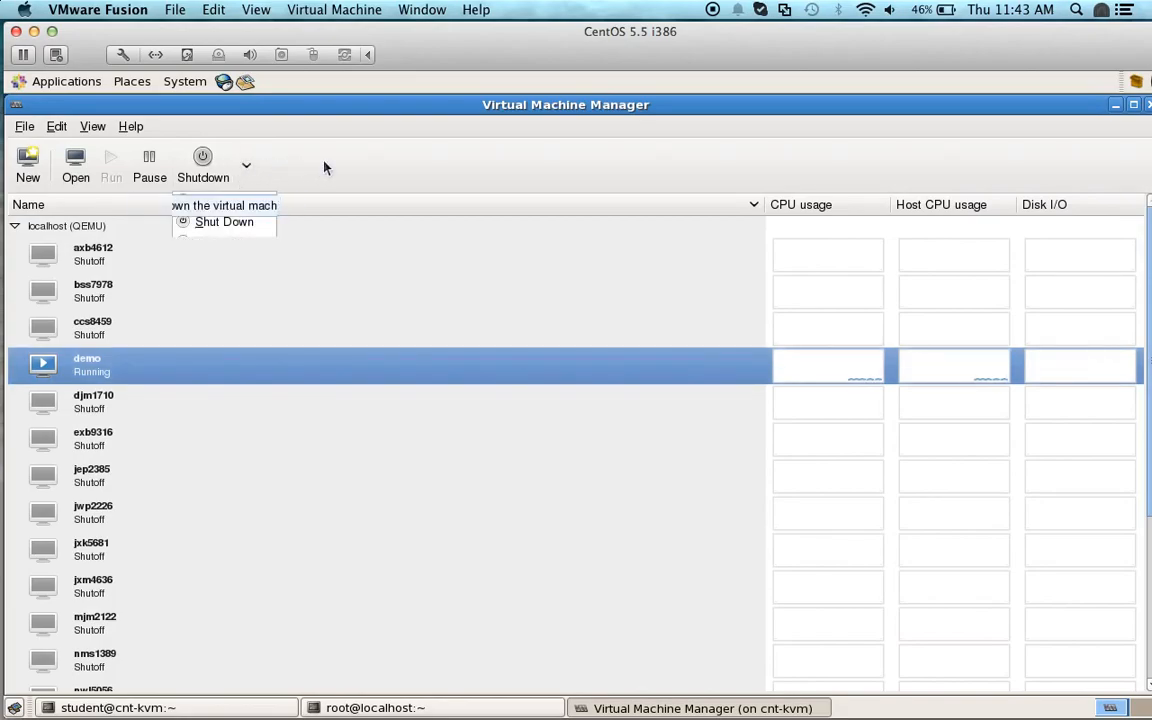
pyautogui.click(246, 168)
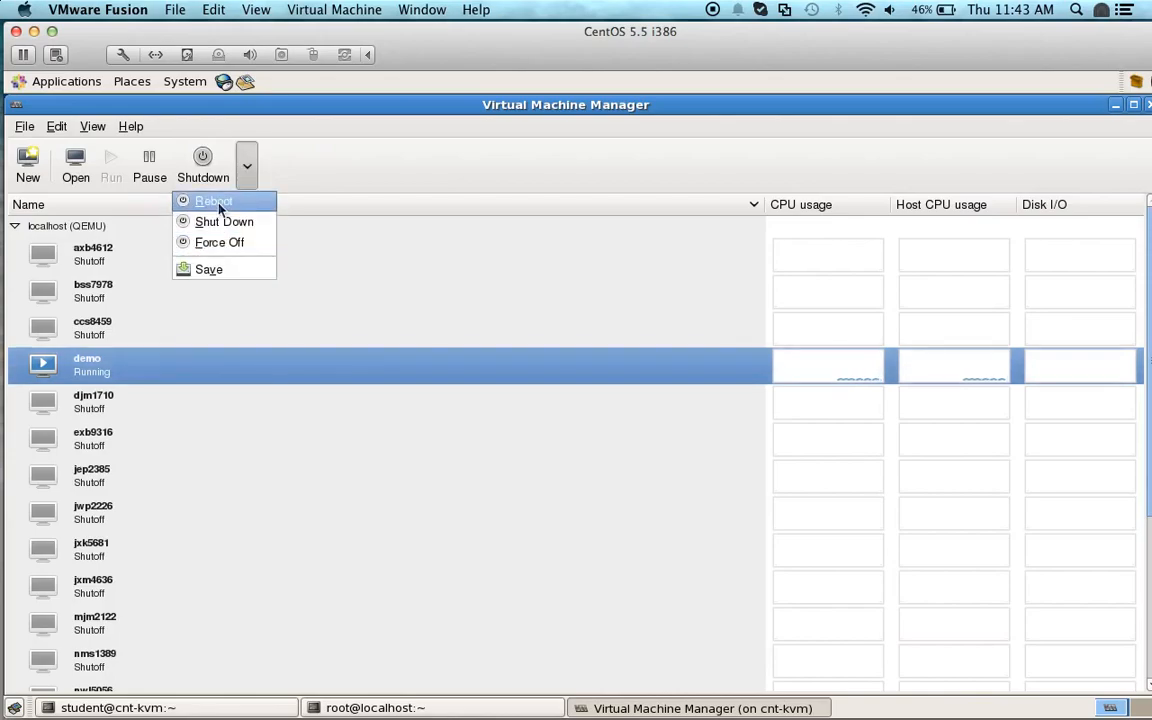
pyautogui.click(333, 170)
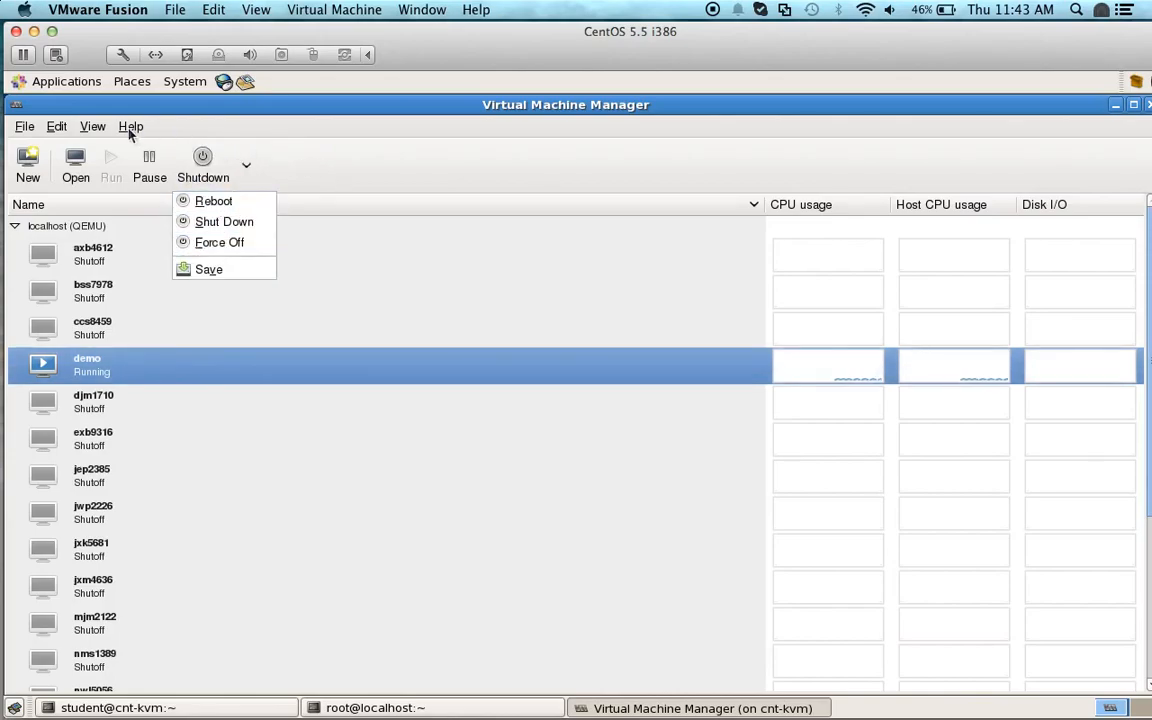
pyautogui.click(93, 126)
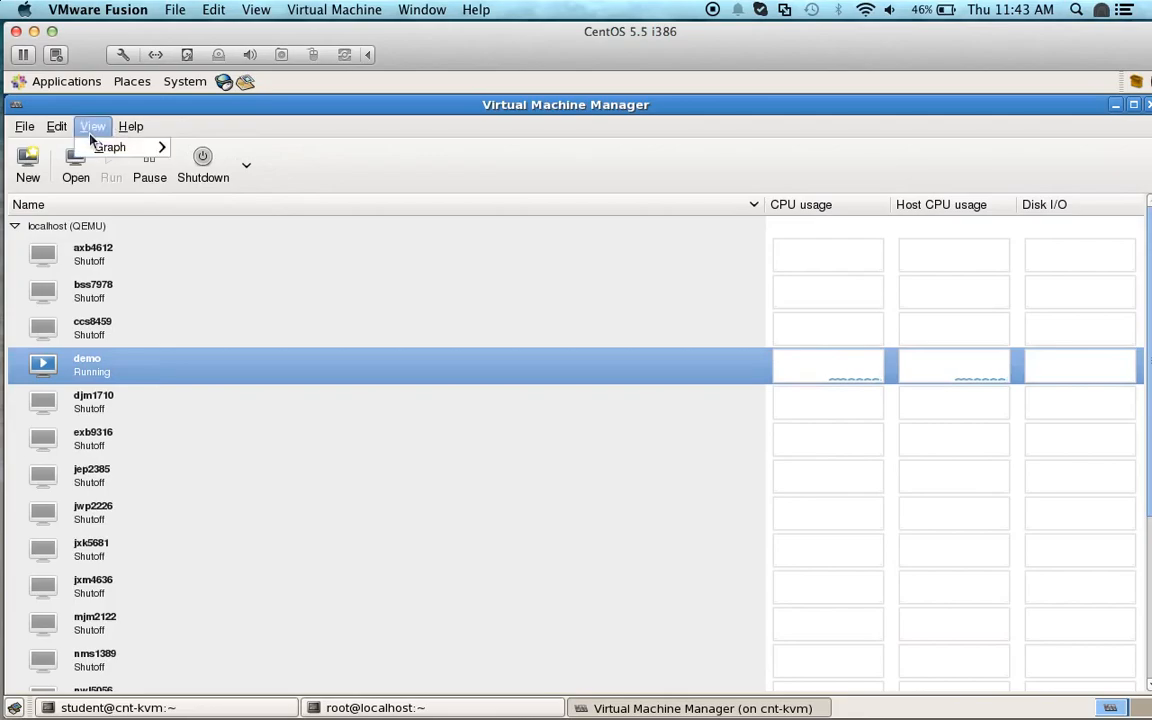
pyautogui.click(57, 127)
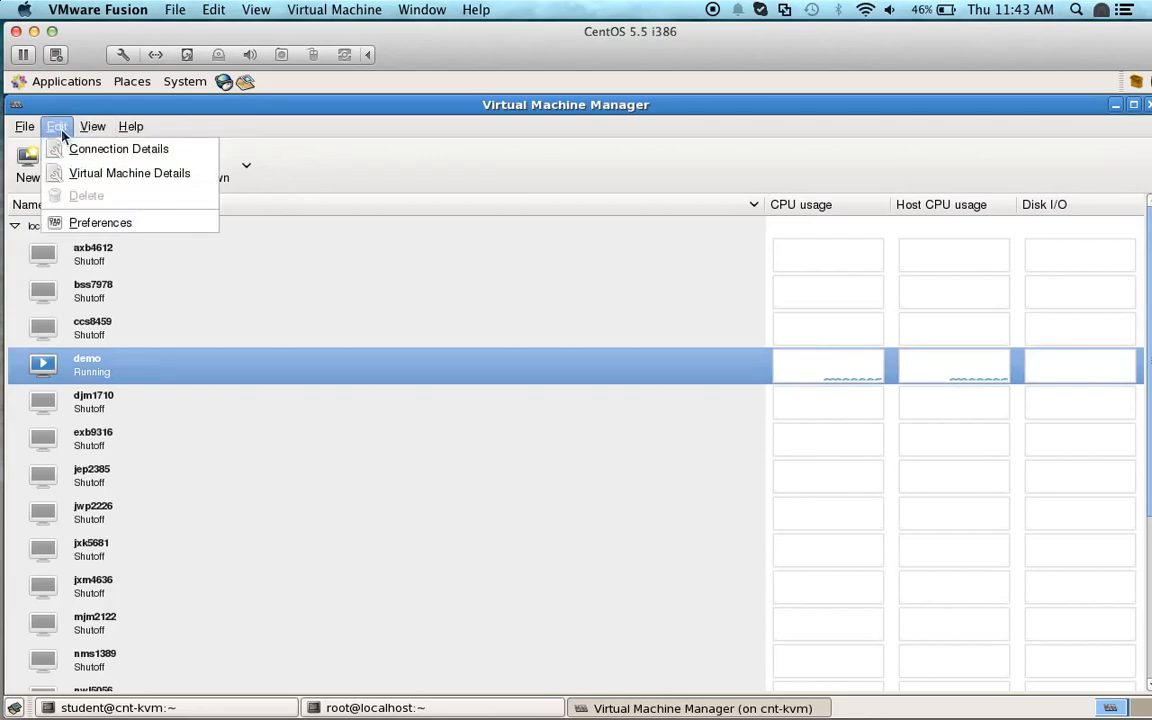
pyautogui.click(77, 175)
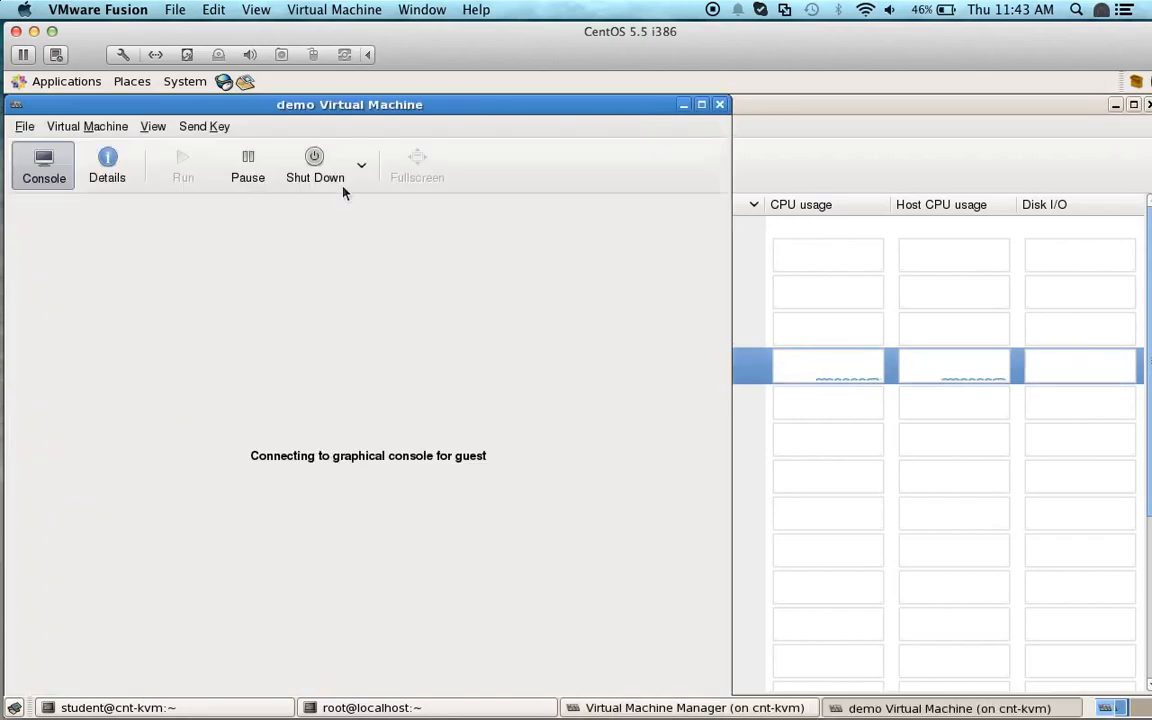
pyautogui.moveTo(330, 104); pyautogui.dragTo(438, 101)
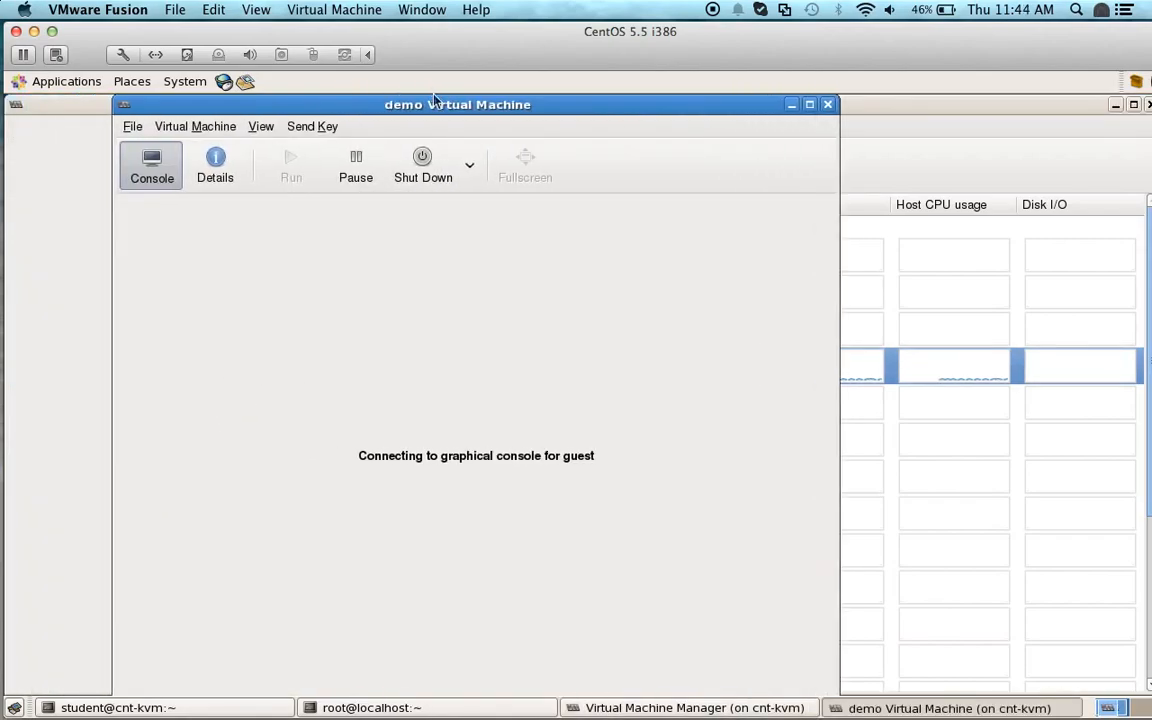
# Check the demo machine's IDE CDROM 1 hardware details and reboot the machine
pyautogui.click(218, 162)
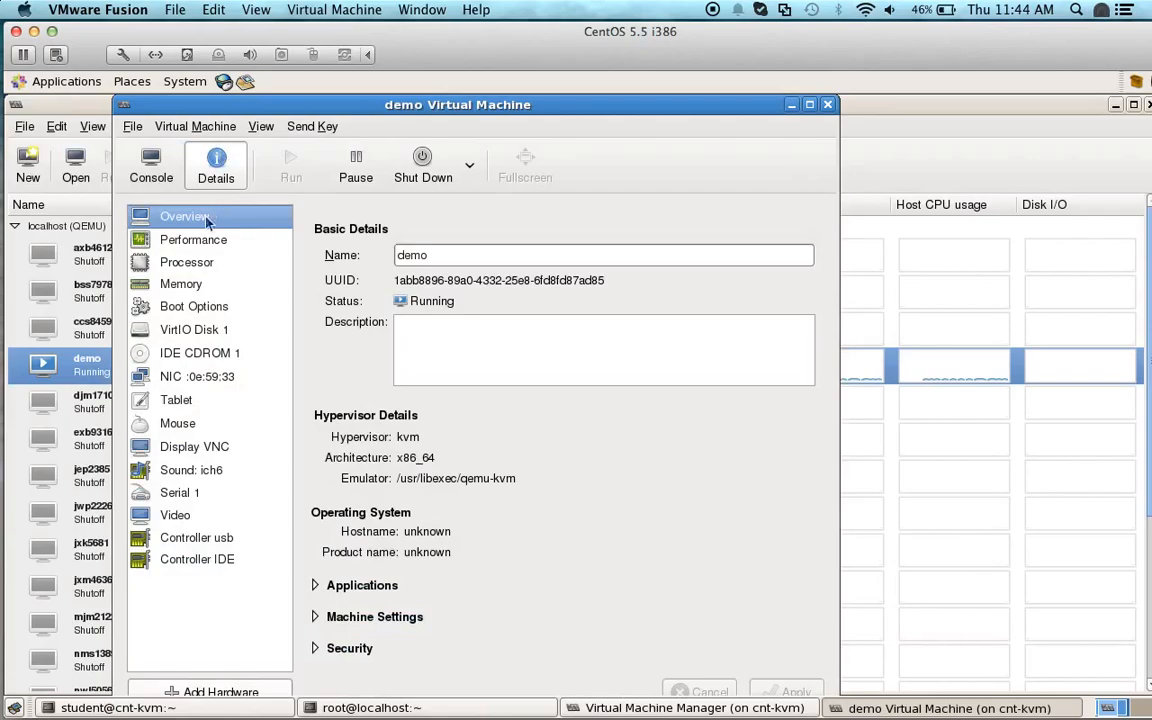
pyautogui.click(191, 356)
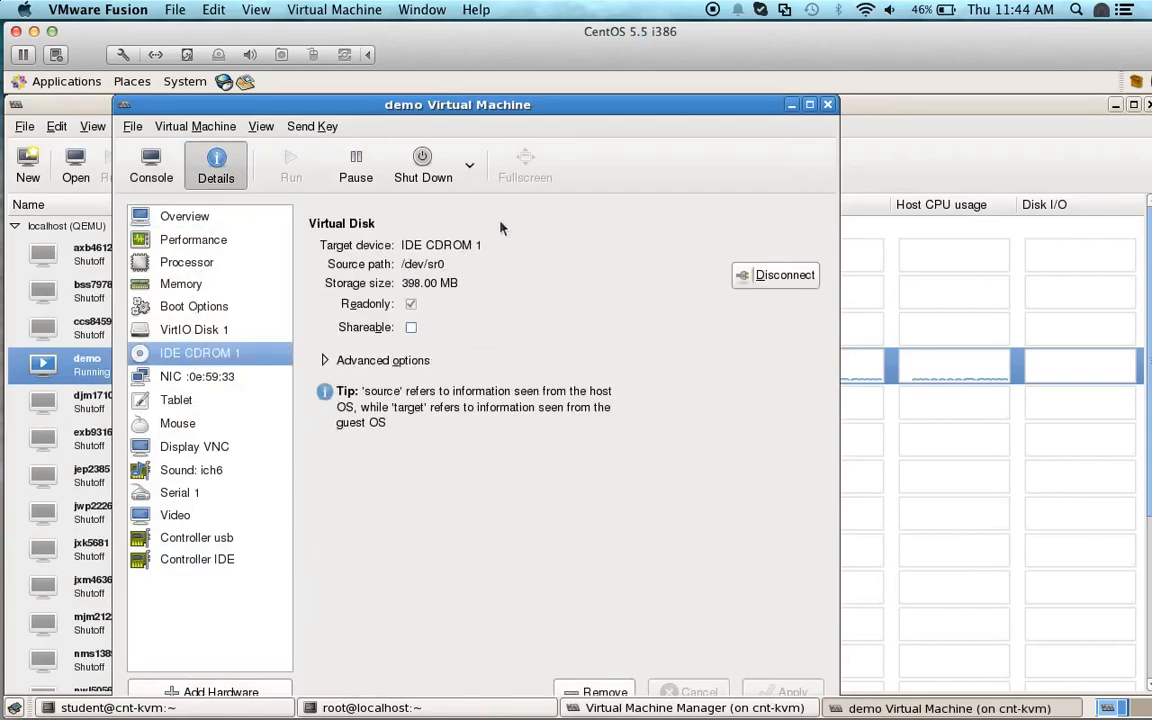
pyautogui.click(470, 168)
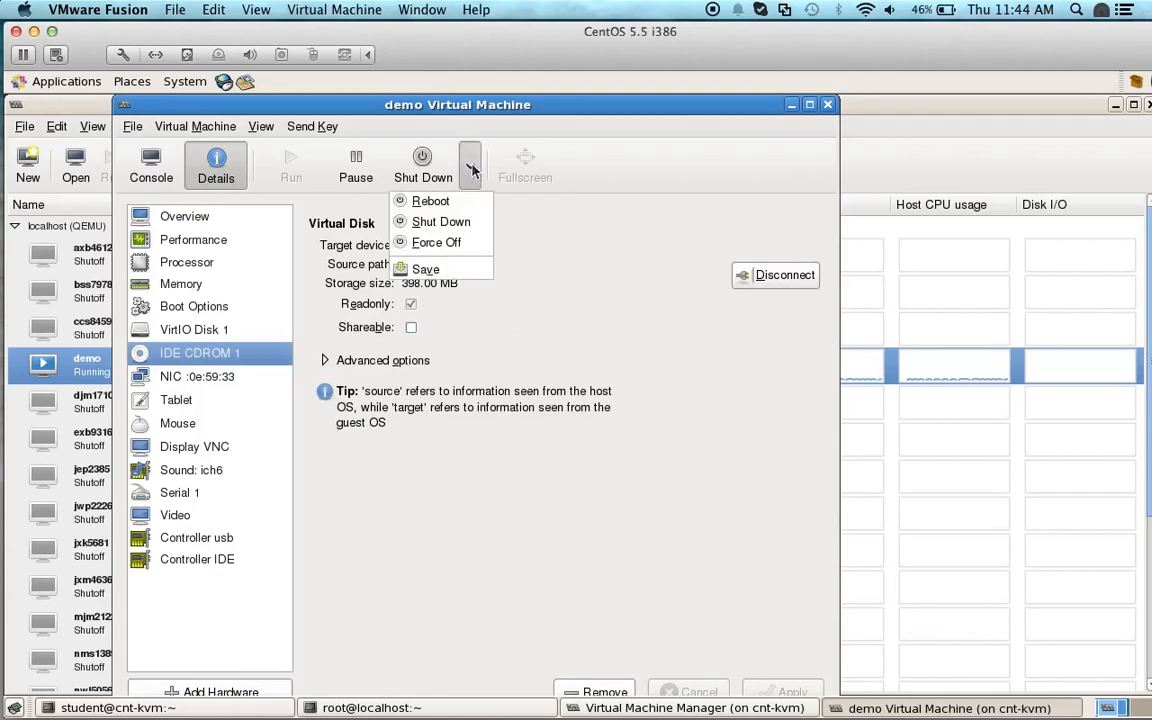
pyautogui.click(441, 203)
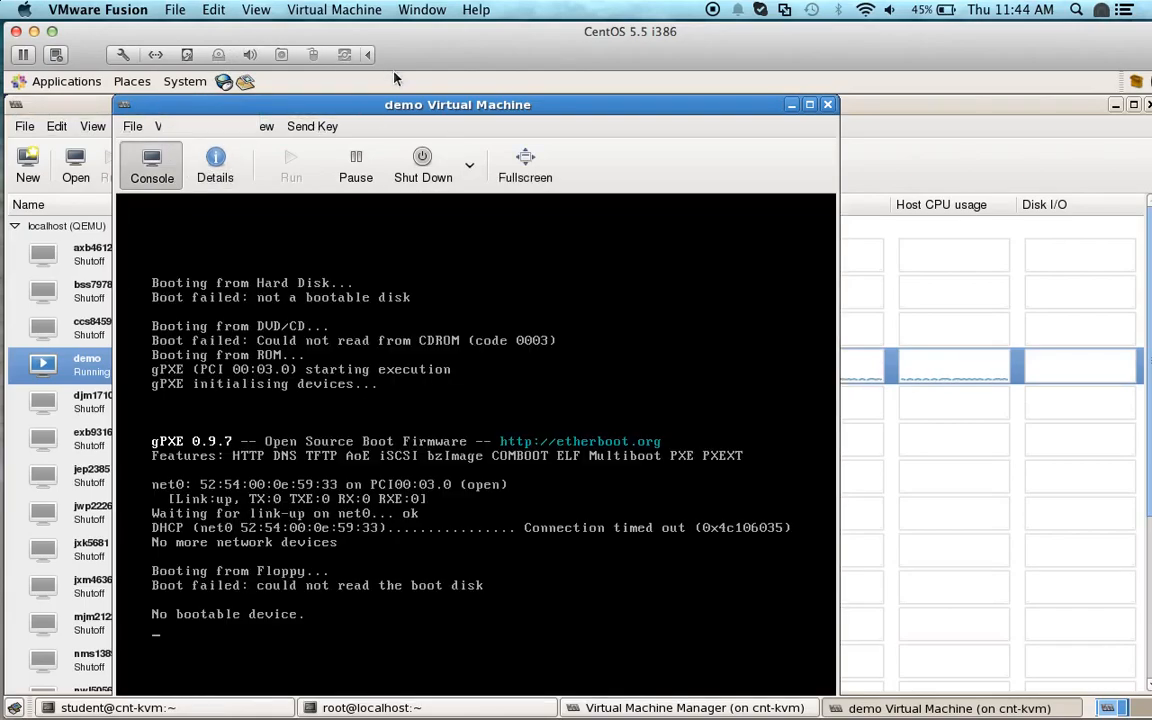
# Force off the demo virtual machine and run it again
pyautogui.click(471, 162)
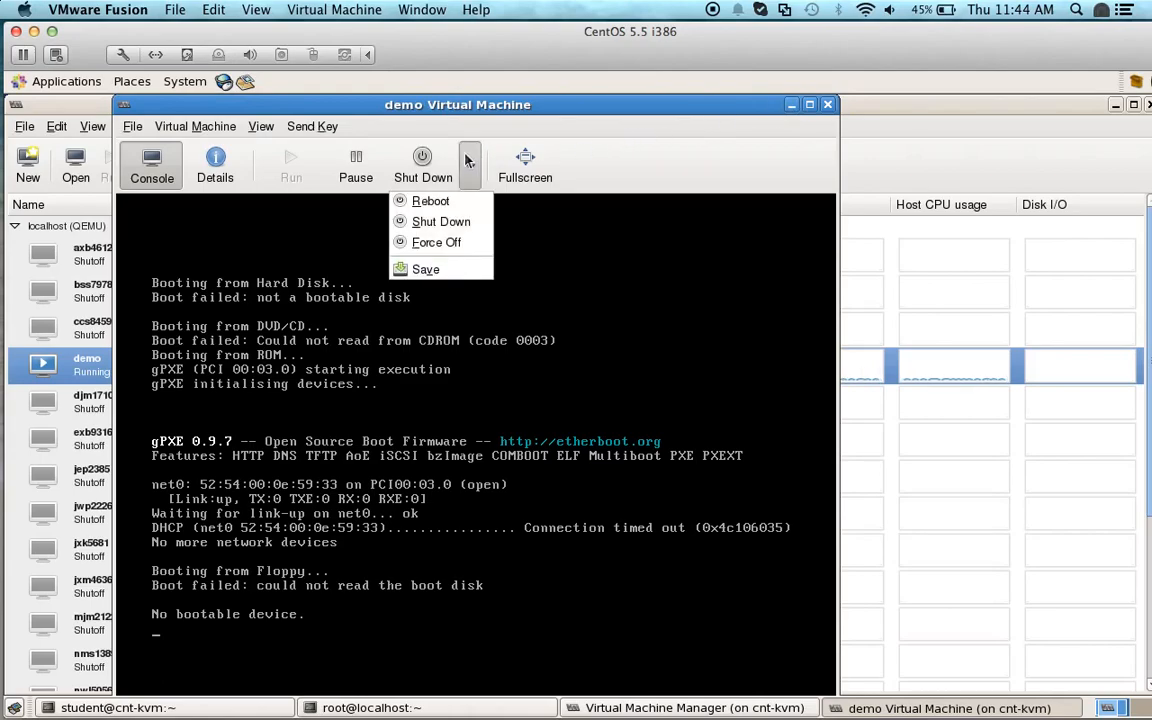
pyautogui.click(436, 242)
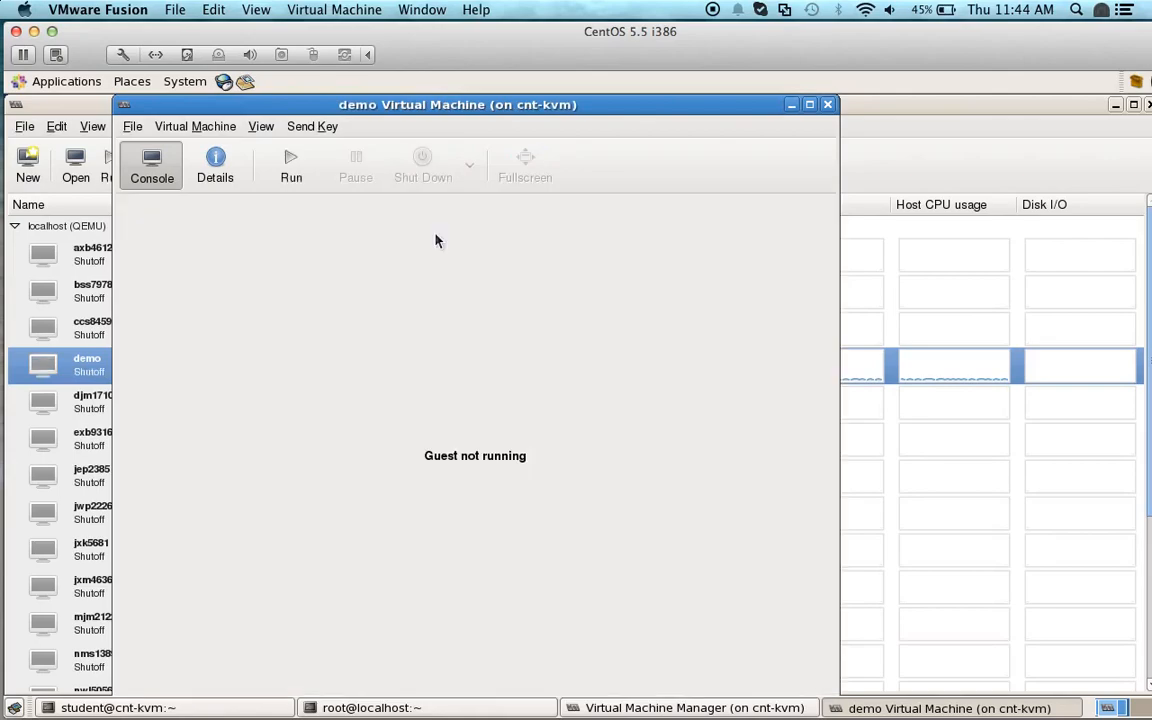
pyautogui.click(280, 157)
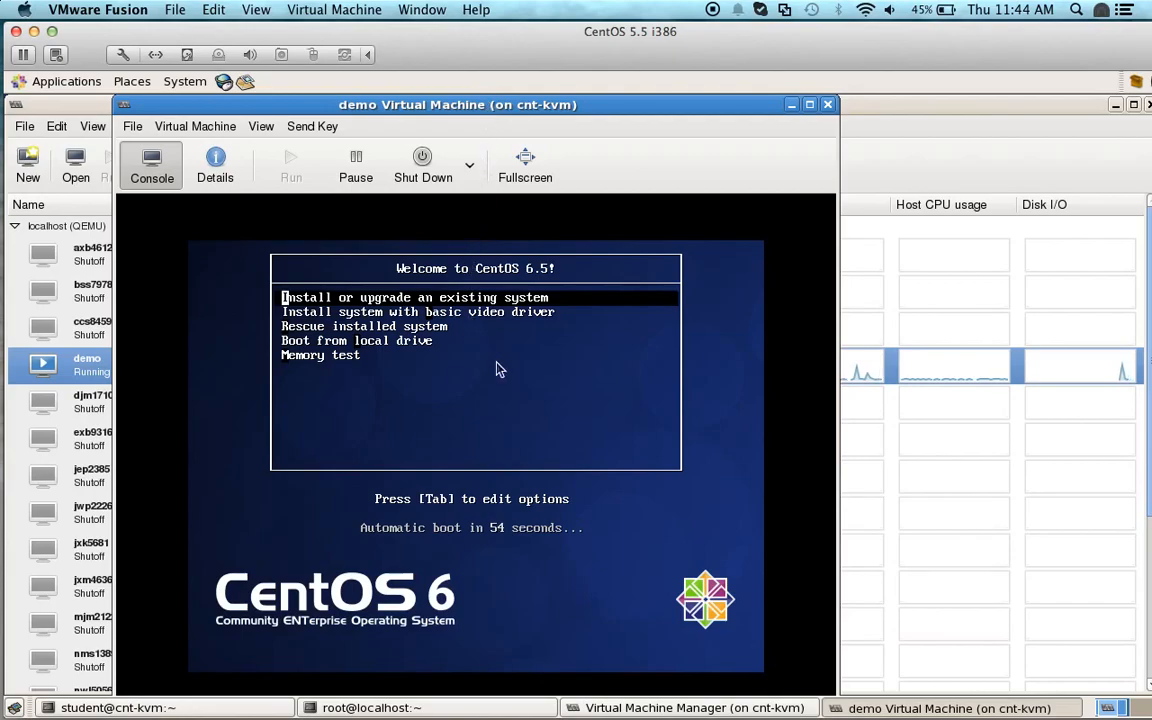
# Boot the "Install or upgrade an existing system" entry of CentOS 6.5 and skip the media test
pyautogui.press('Return')
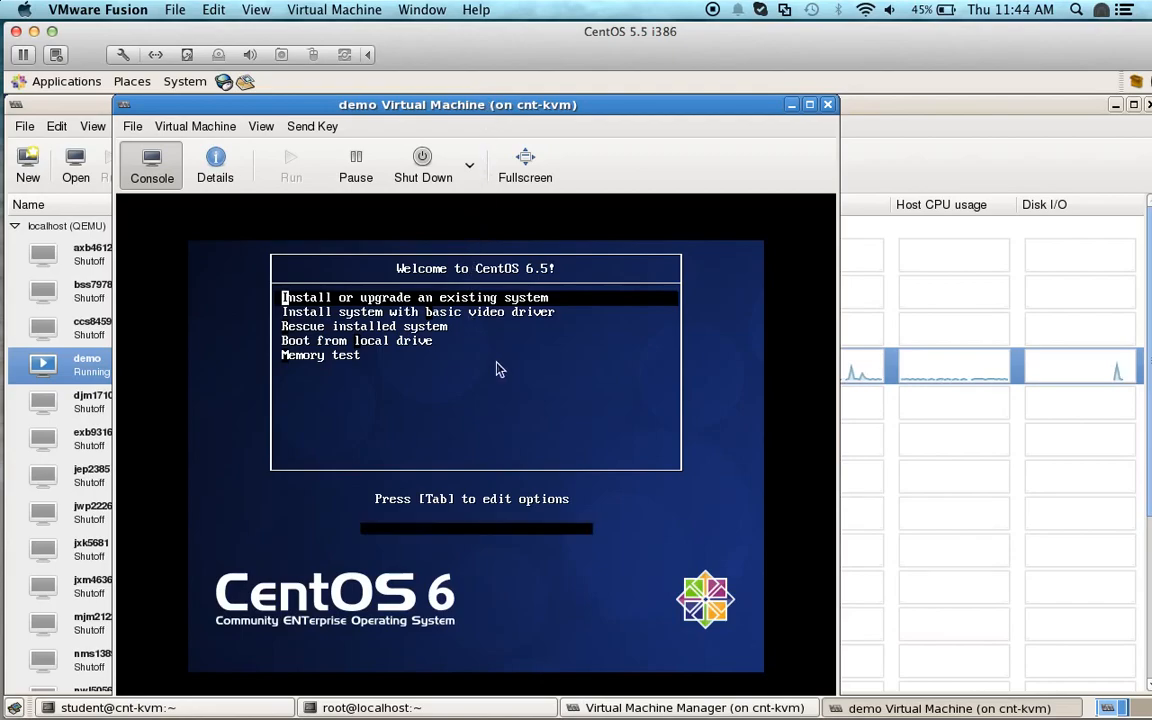
pyautogui.click(500, 370)
pyautogui.press('Return')
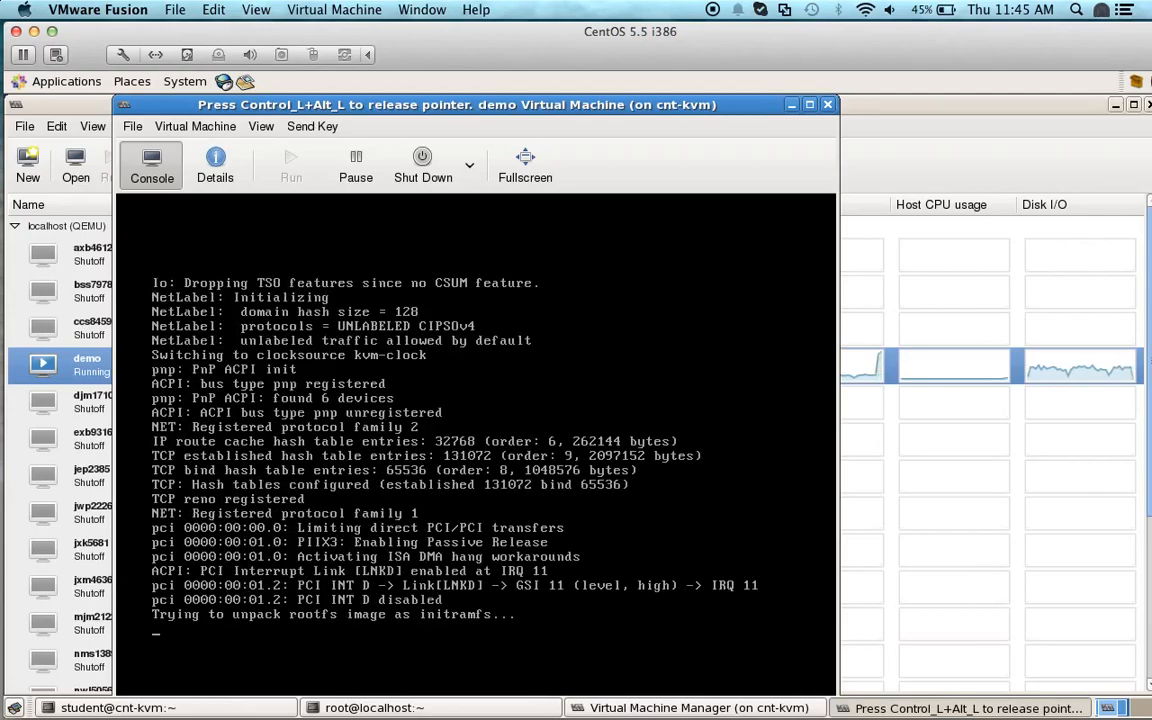
pyautogui.hotkey('ctrl', 'alt')
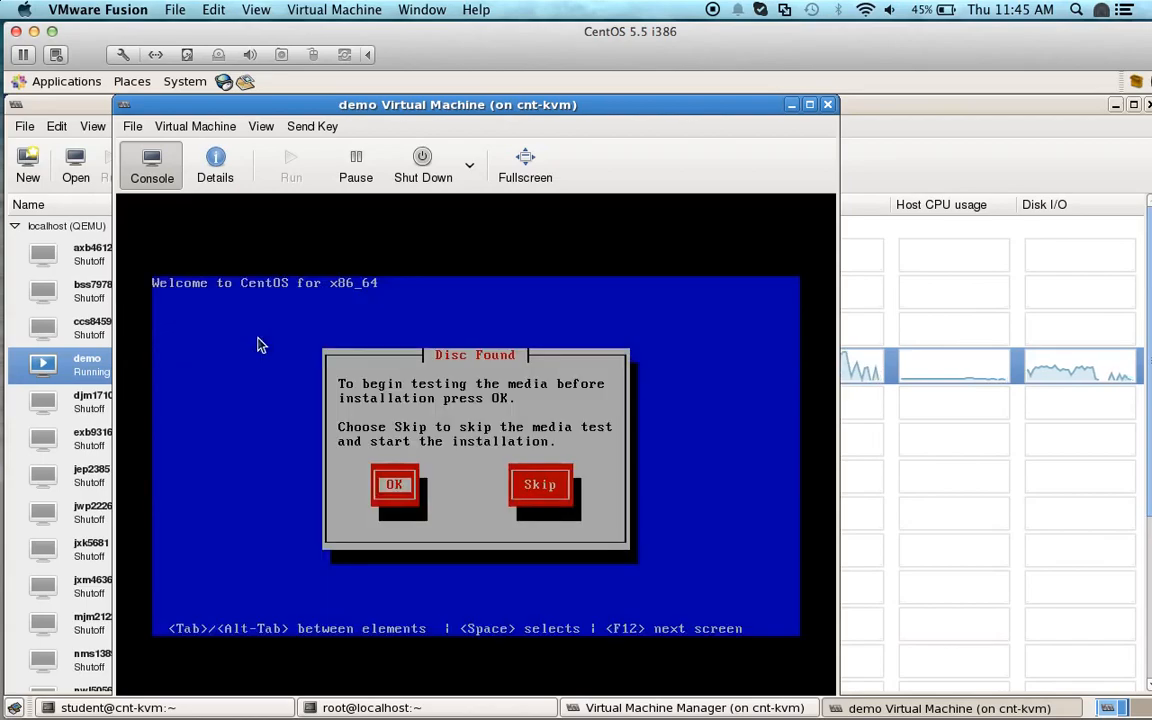
pyautogui.press('Tab')
pyautogui.press('Return')
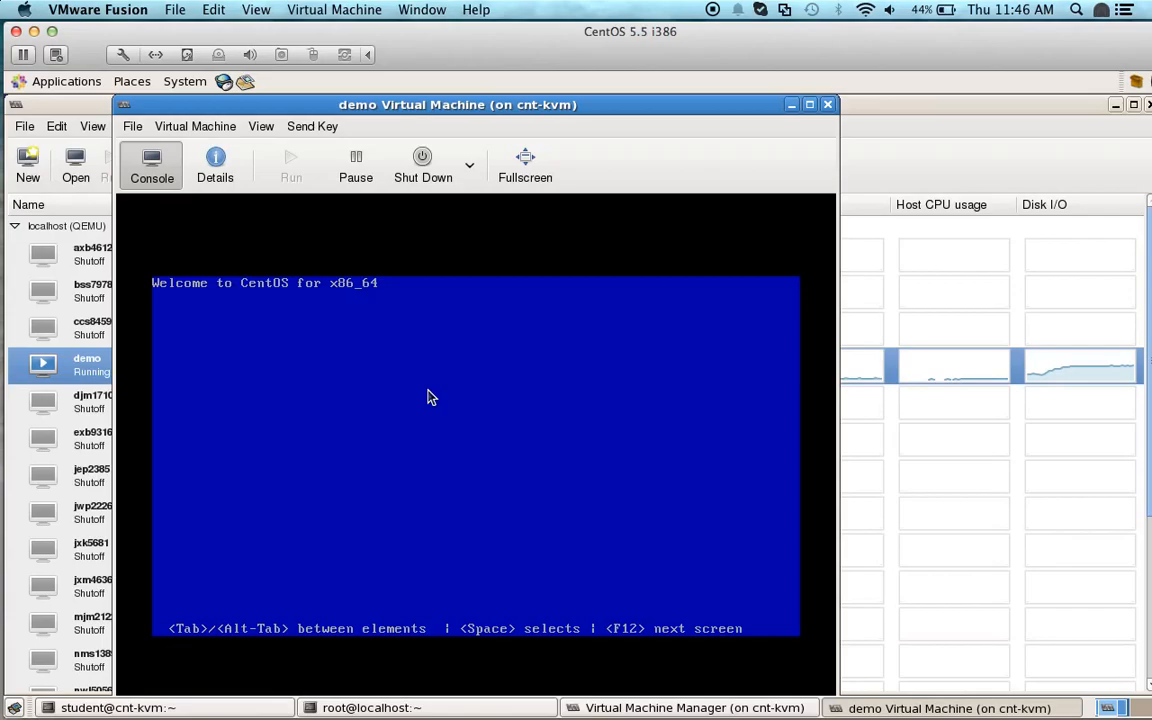
# Show the demo machine's graphical CentOS installer in full screen
pyautogui.press('XF86AudioRaiseVolume')
pyautogui.moveTo(592, 107); pyautogui.dragTo(559, 110)
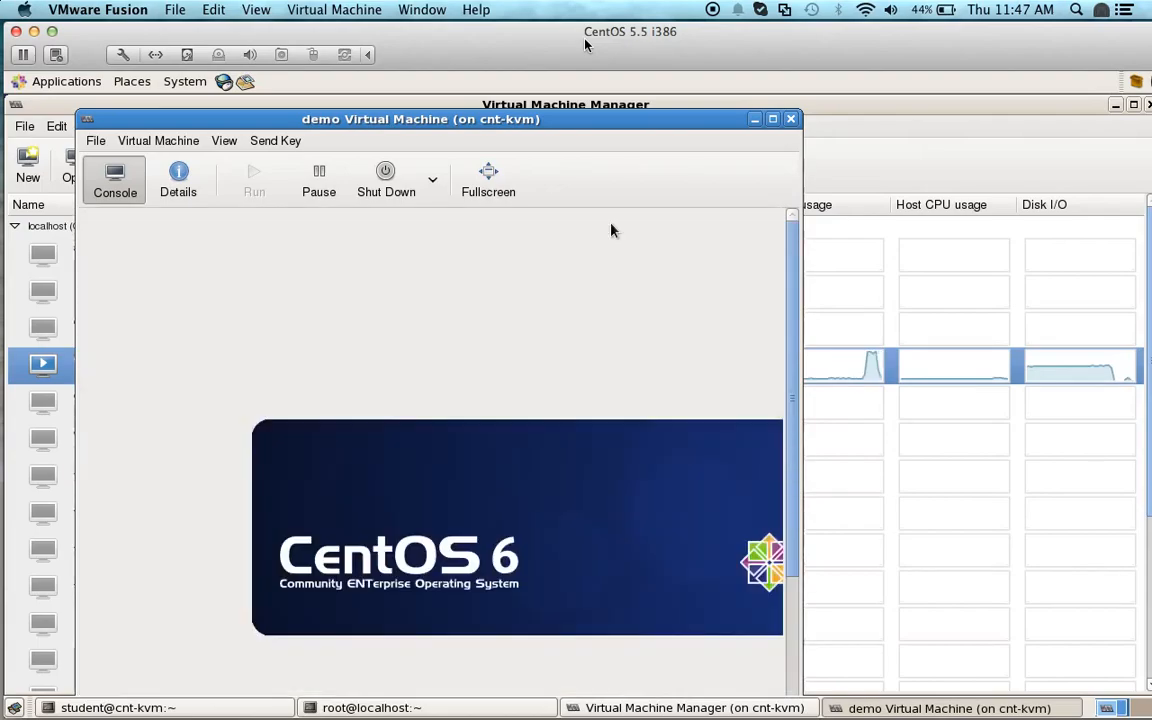
pyautogui.click(488, 180)
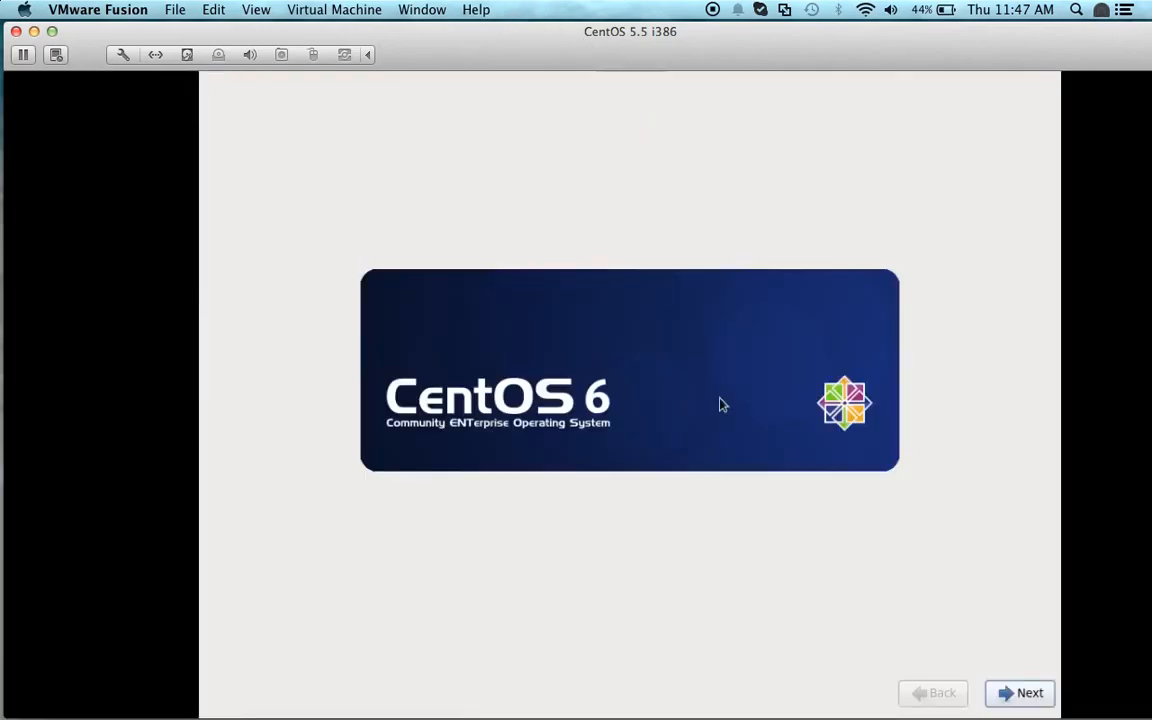
# Proceed past the installer's welcome screen, accepting English as the installation language and U.S. English as the keyboard
pyautogui.click(1025, 694)
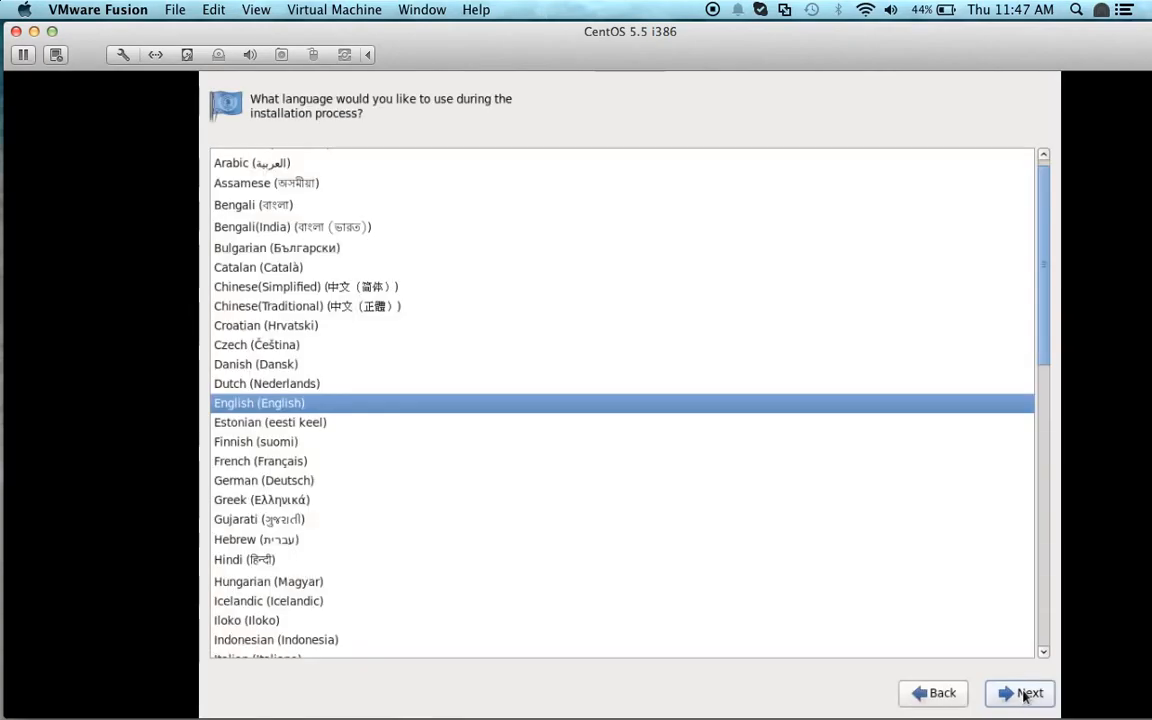
pyautogui.click(1025, 695)
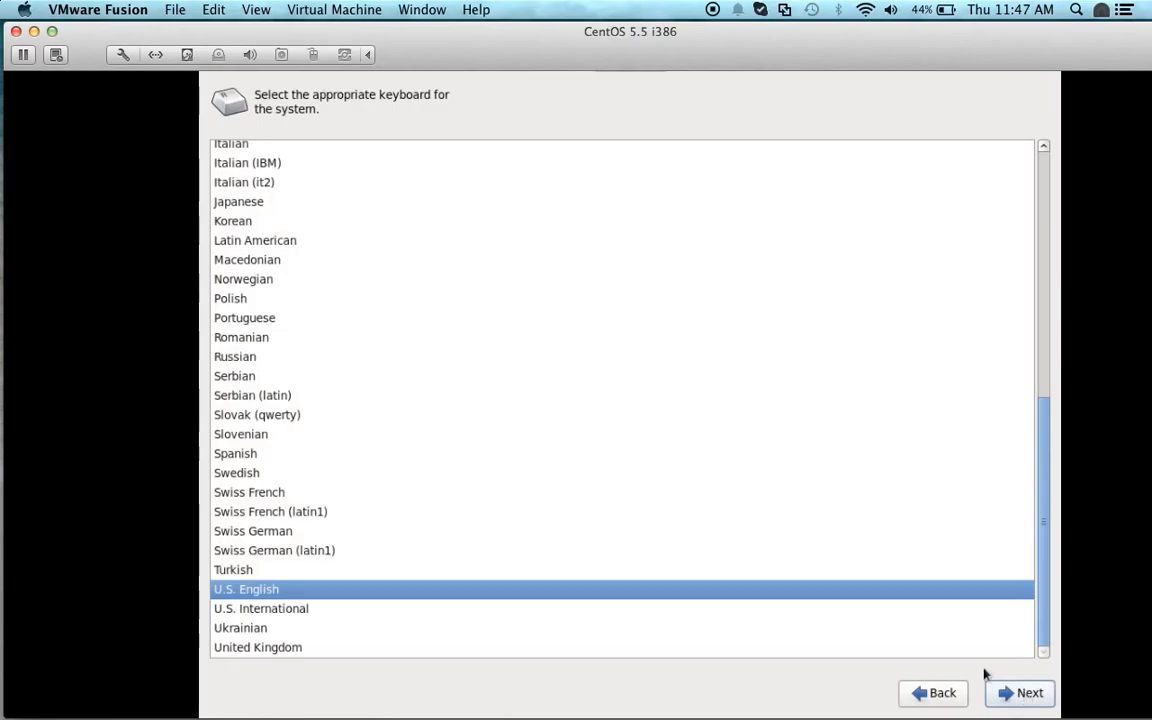
pyautogui.click(1019, 705)
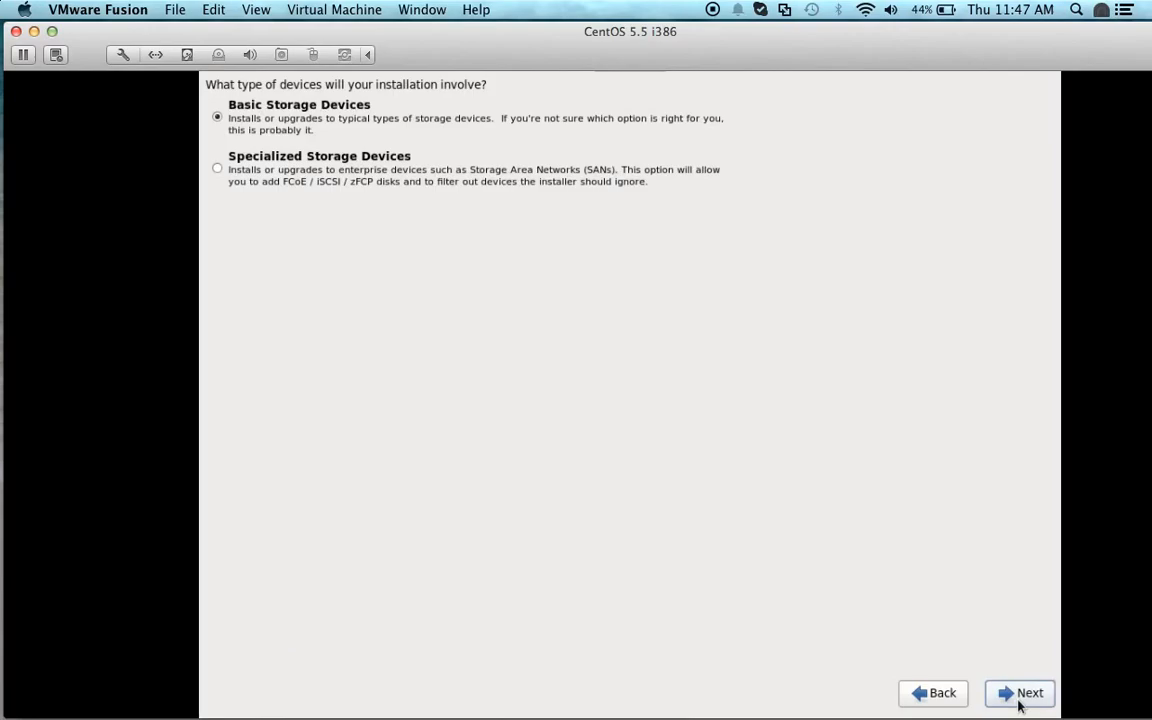
# Accept Basic Storage Devices for the installation and choose to discard any data on the Virtio block device
pyautogui.click(1019, 703)
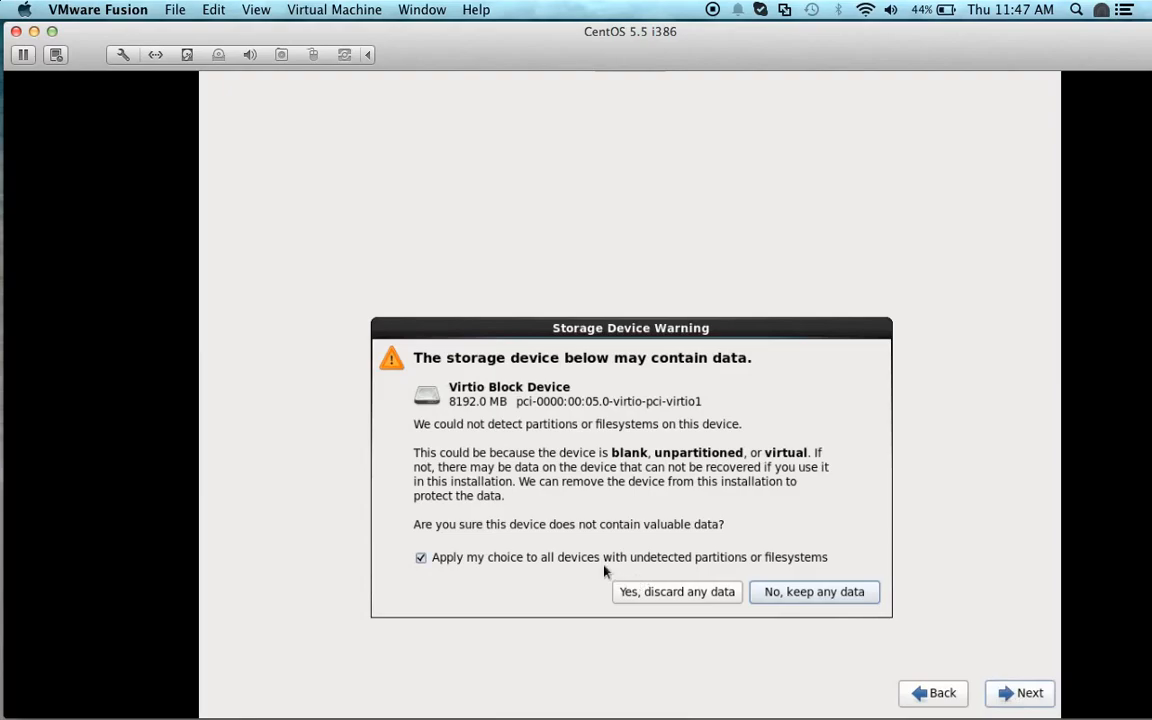
pyautogui.click(663, 592)
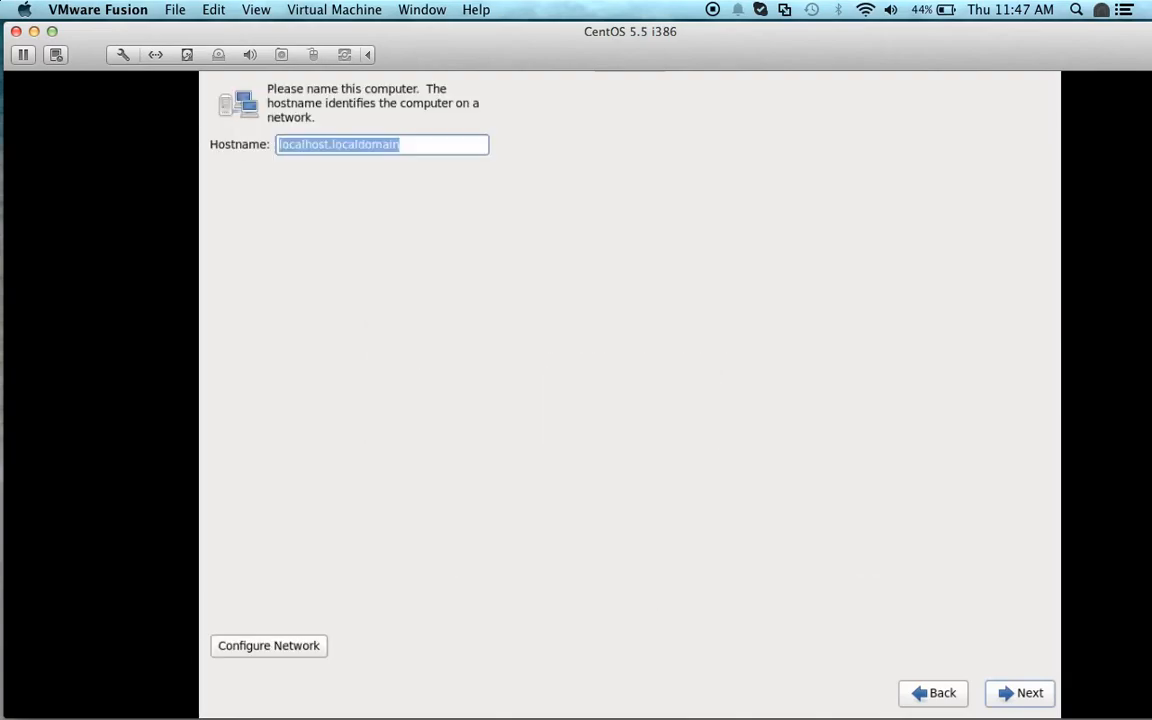
# Set the computer's hostname to server.rbe0000.lab
pyautogui.write('rbe')
pyautogui.press('BackSpace')
pyautogui.press('BackSpace')
pyautogui.press('BackSpace')
pyautogui.write('server.r')
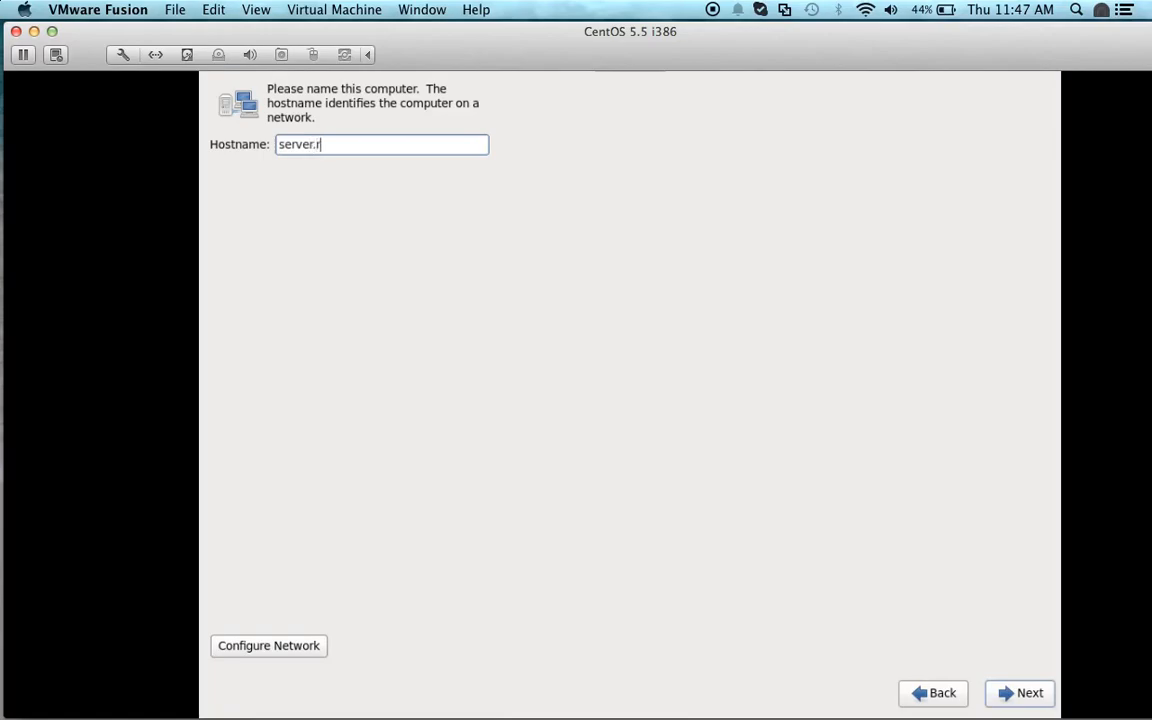
pyautogui.write('be0000.lab')
# Open the wired System eth0 connection for editing and enable Connect automatically
pyautogui.click(255, 645)
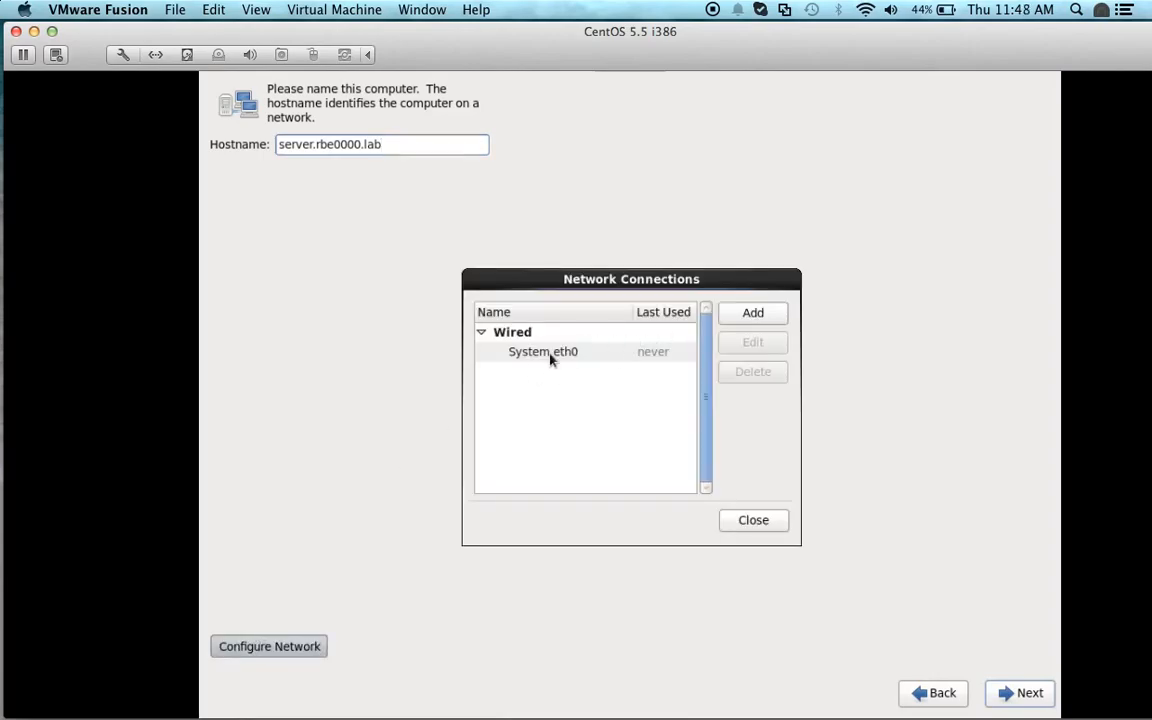
pyautogui.click(549, 355)
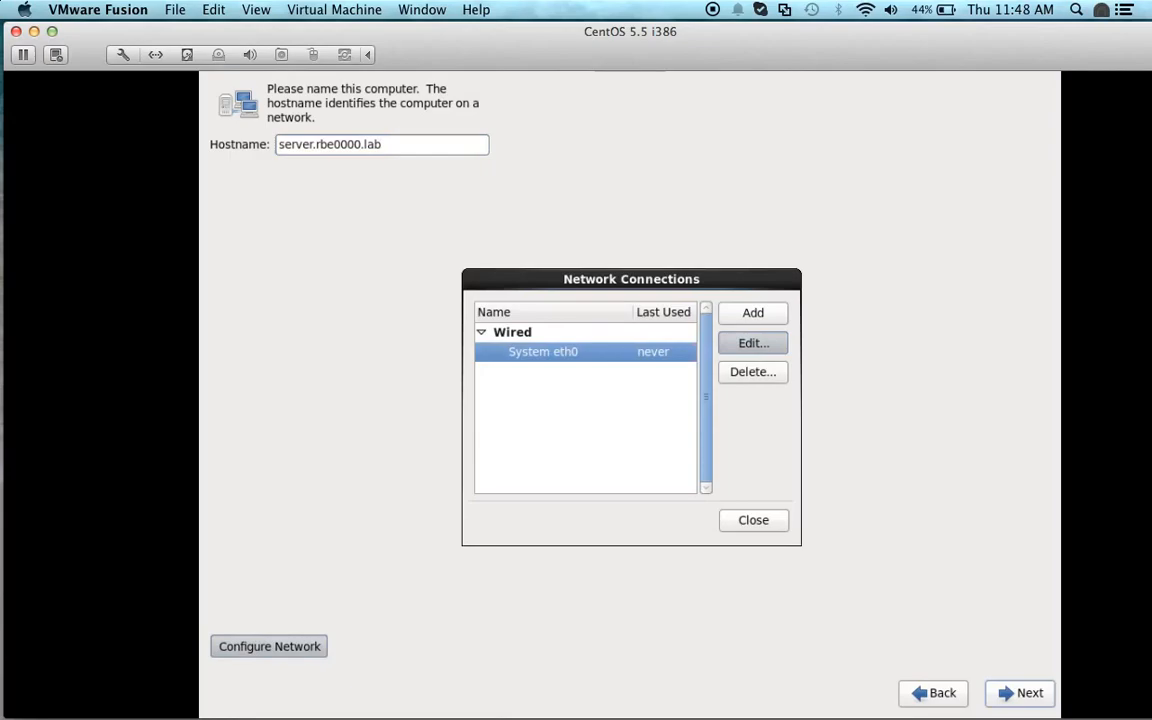
pyautogui.click(753, 343)
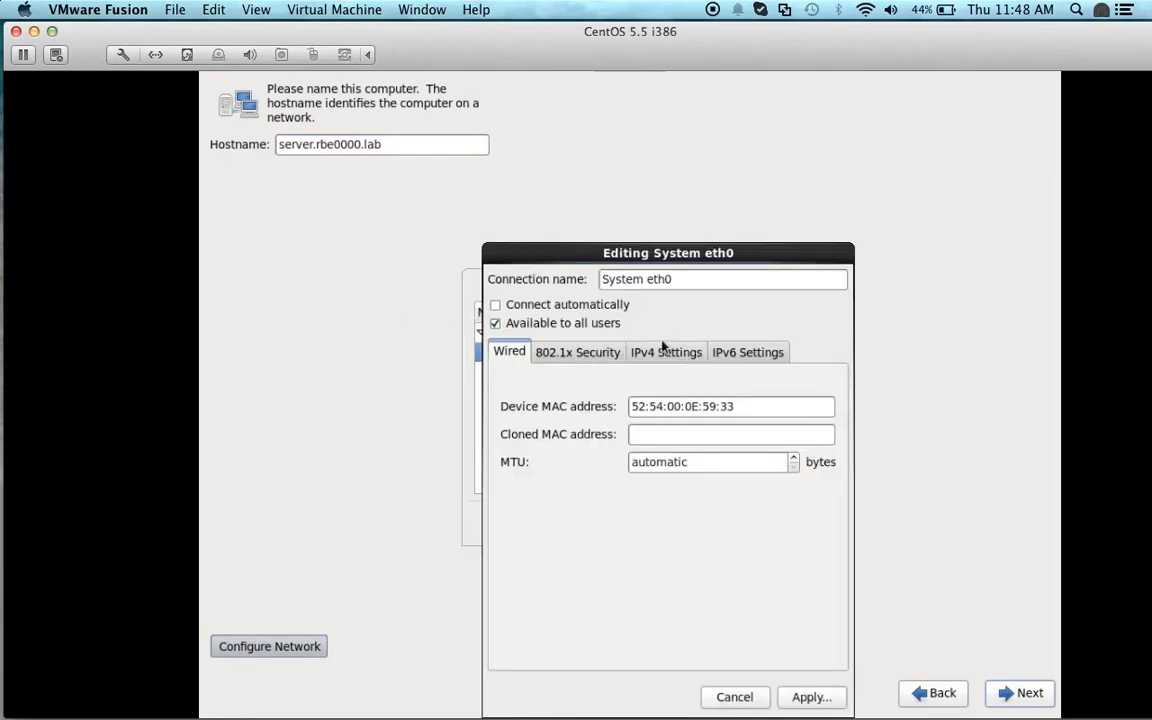
pyautogui.click(539, 305)
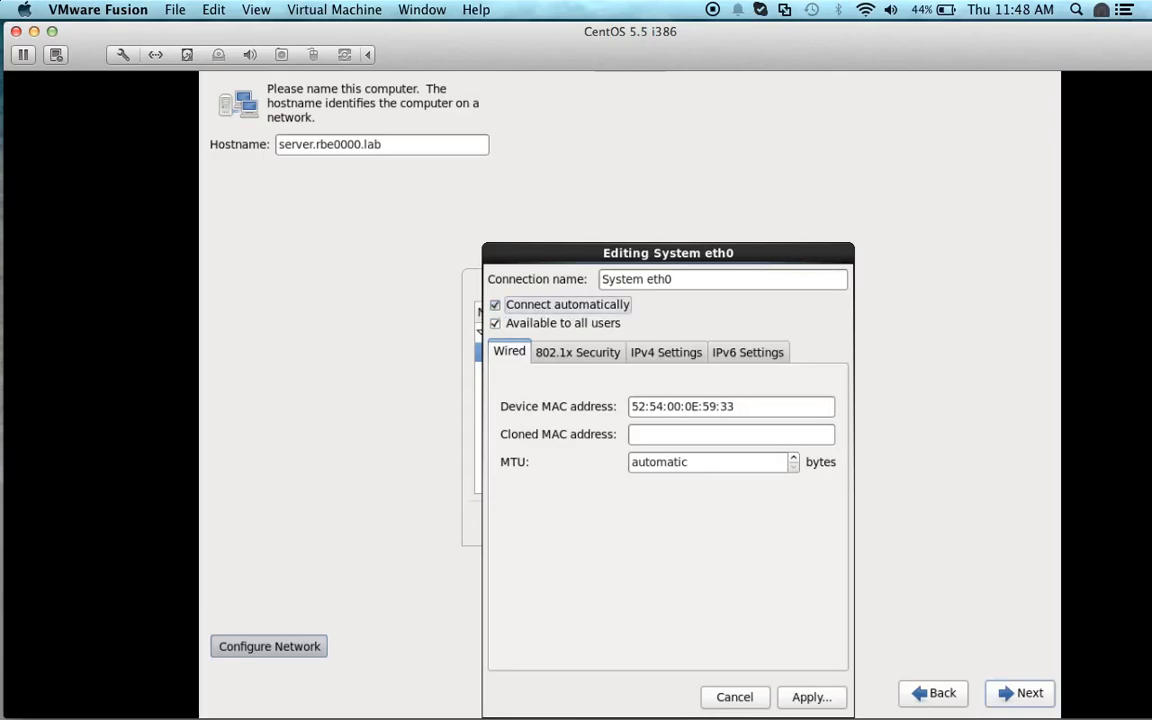
# Set the eth0 IPv4 method to Manual and add address 192.168.240.111 with netmask 24 and gateway 192.168.240.1
pyautogui.click(676, 354)
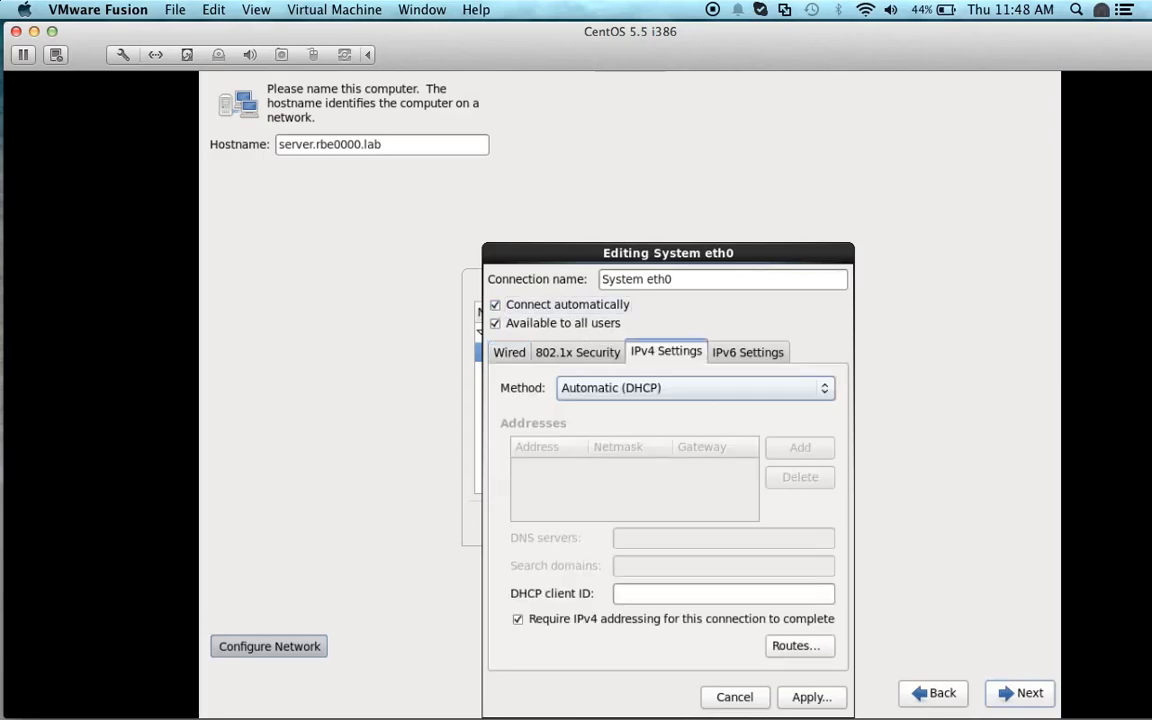
pyautogui.click(638, 390)
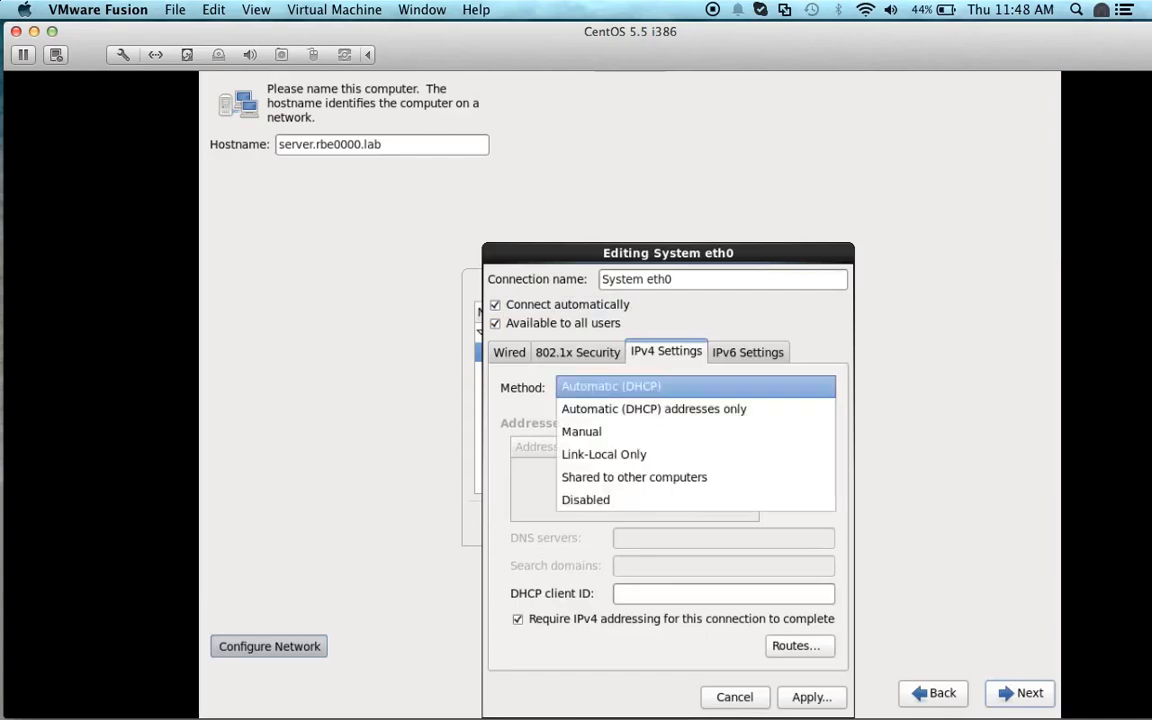
pyautogui.click(614, 432)
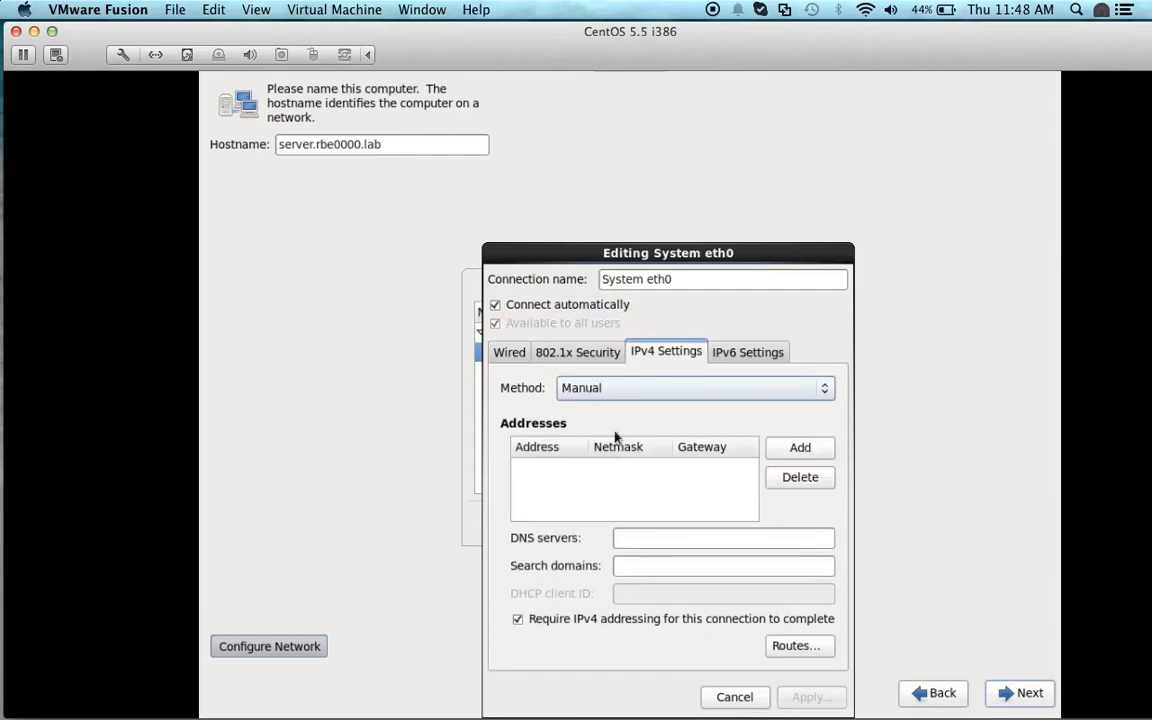
pyautogui.click(789, 452)
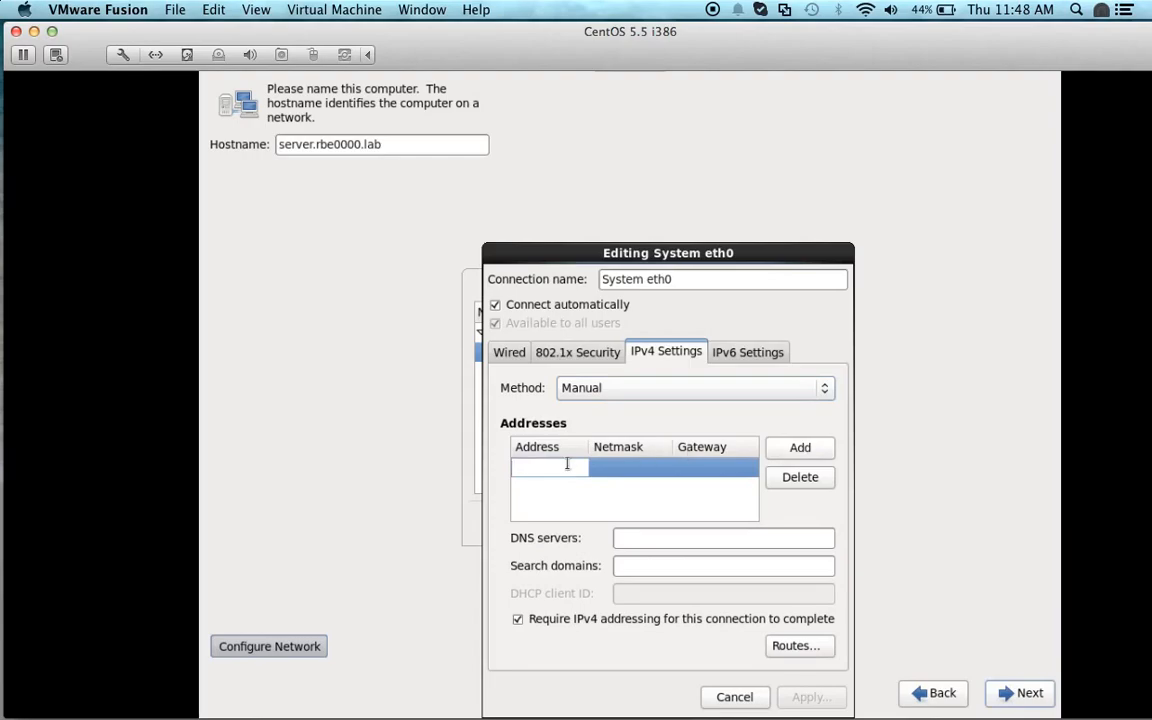
pyautogui.write('192.')
pyautogui.write('168.240')
pyautogui.write('.111')
pyautogui.click(617, 468)
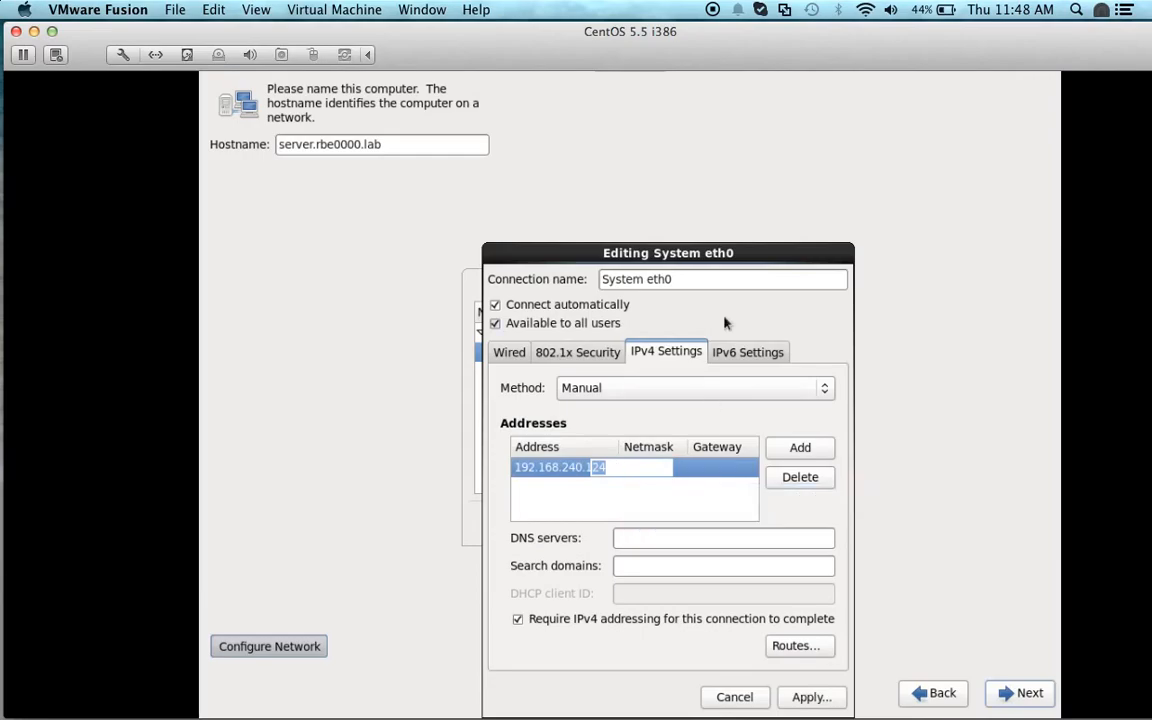
pyautogui.press('Tab')
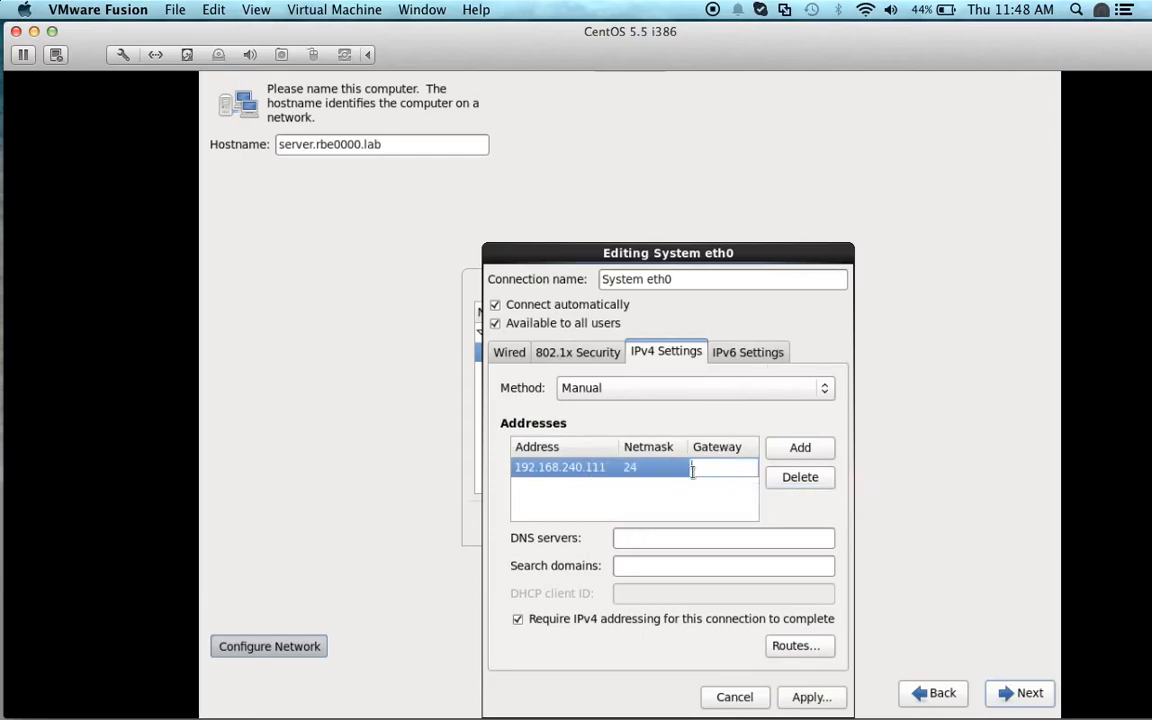
pyautogui.write('192.1')
pyautogui.write('68')
pyautogui.write('.240.1')
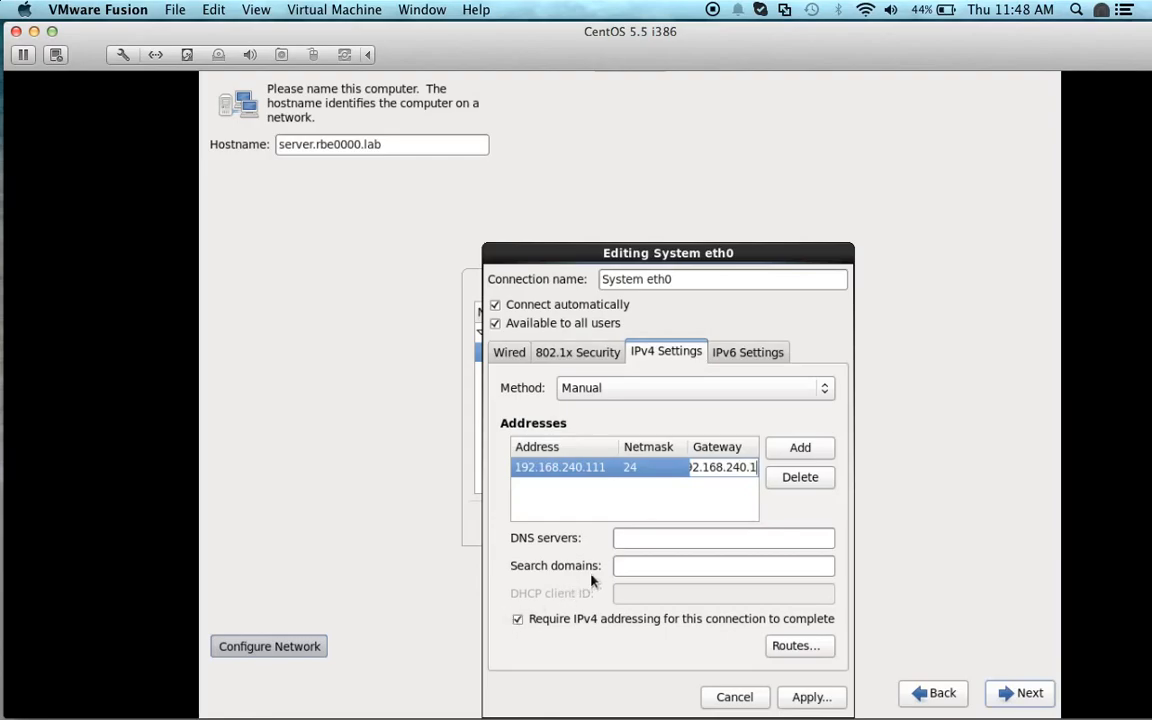
# Set the eth0 DNS server to 8.8.8.8, apply the connection settings and close the network connections list
pyautogui.click(659, 536)
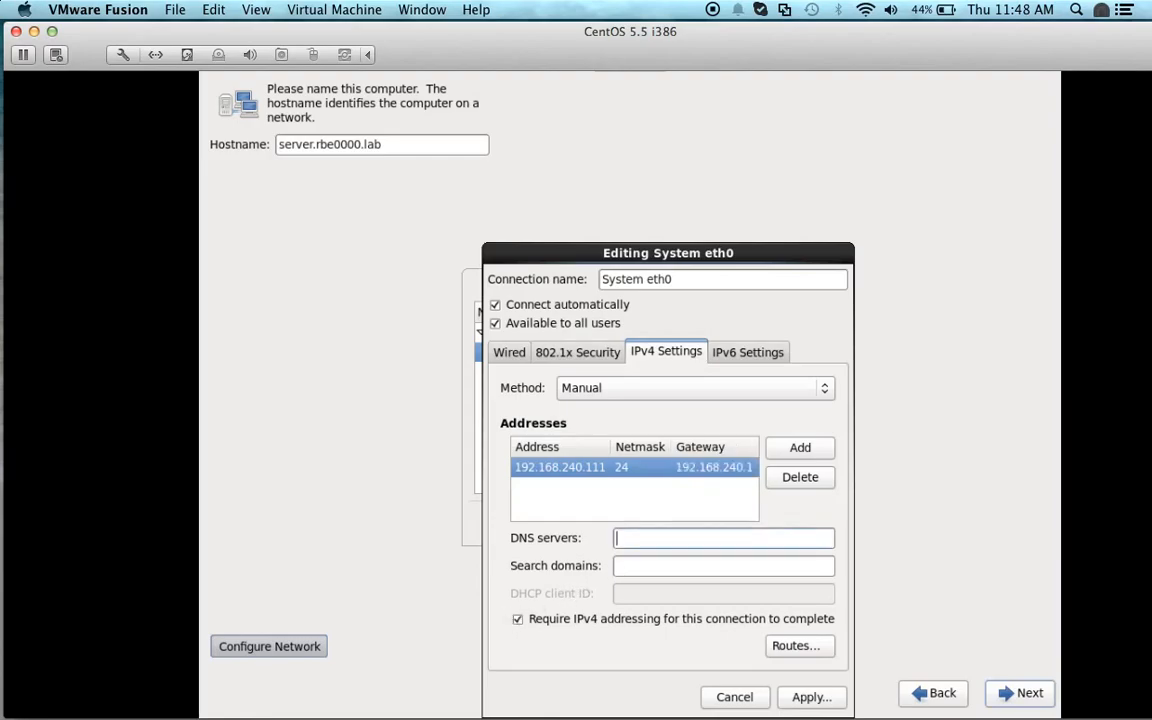
pyautogui.write('8.8.8.9')
pyautogui.press('BackSpace')
pyautogui.write('8')
pyautogui.click(801, 697)
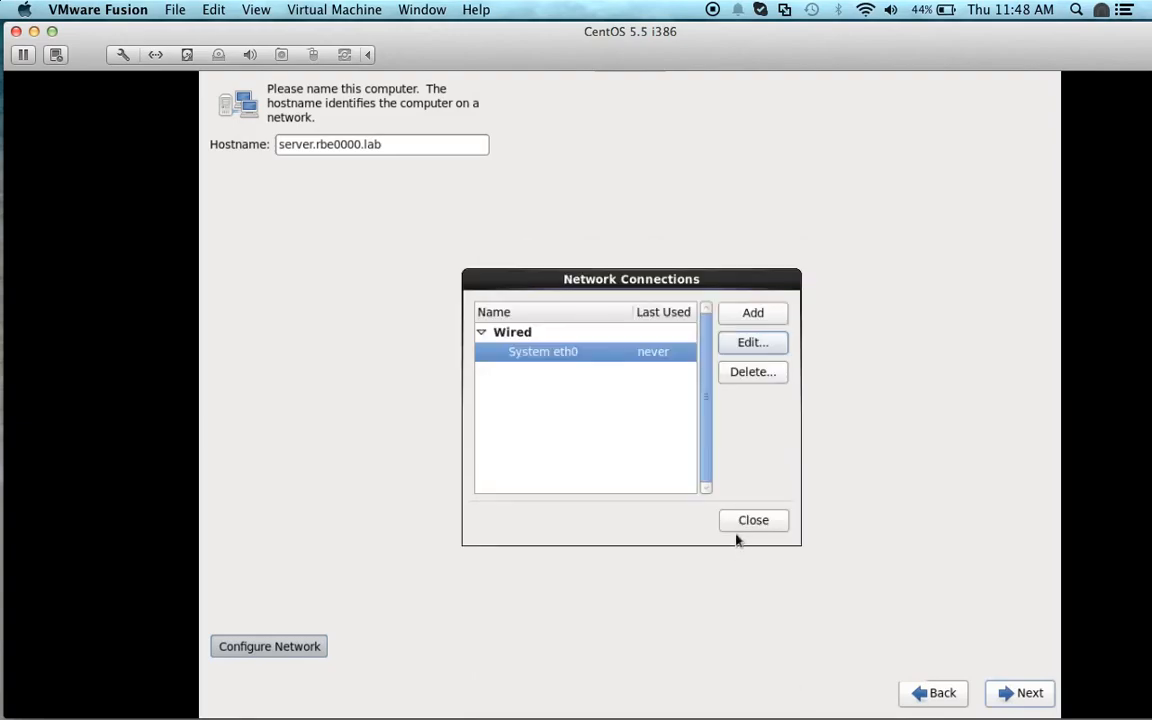
pyautogui.click(750, 521)
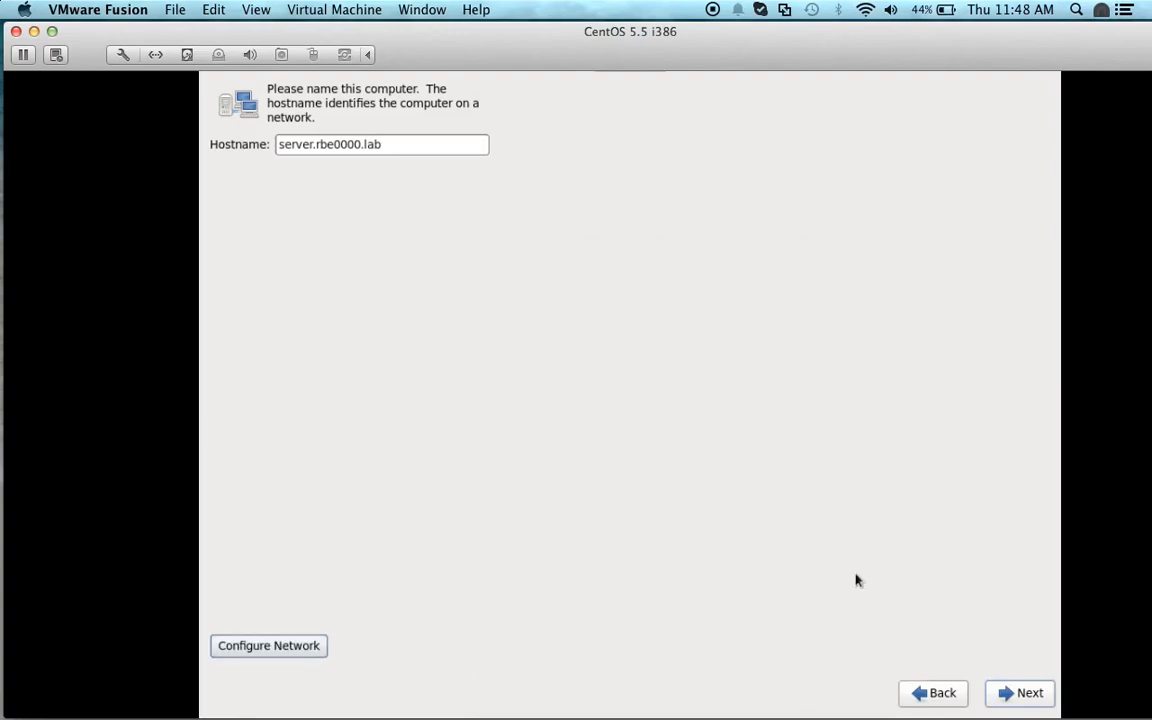
# Continue from the hostname page and accept the America/New York time zone with the system clock using UTC
pyautogui.click(1006, 694)
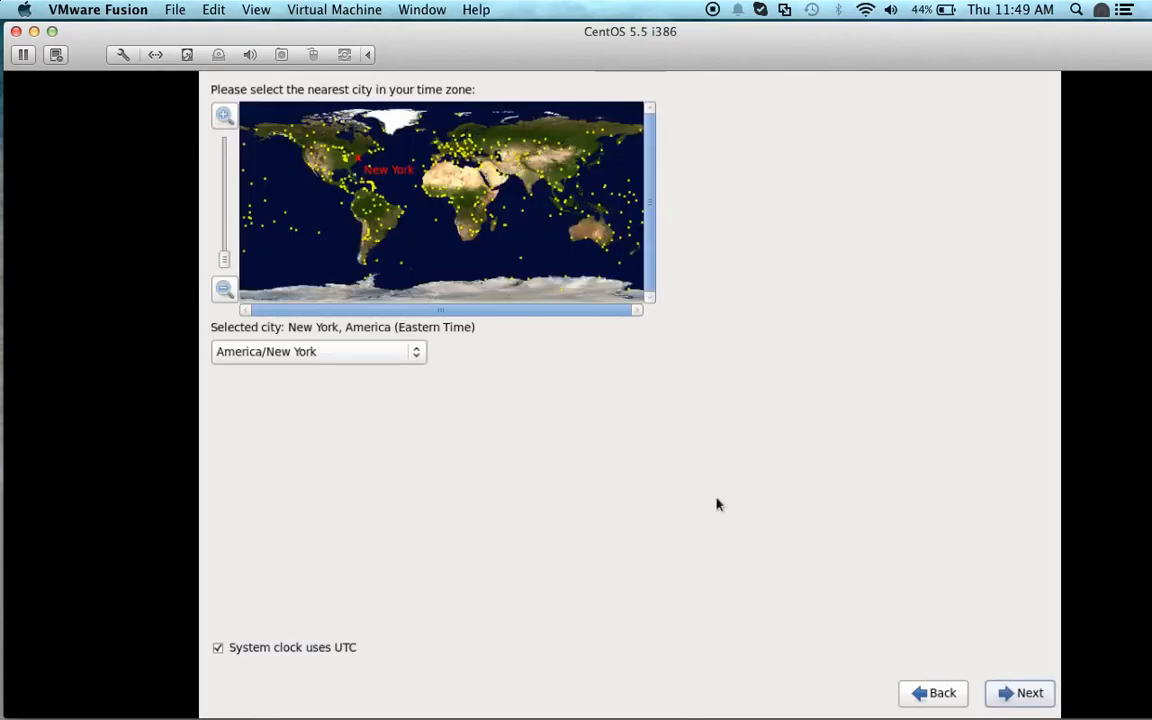
pyautogui.click(1020, 693)
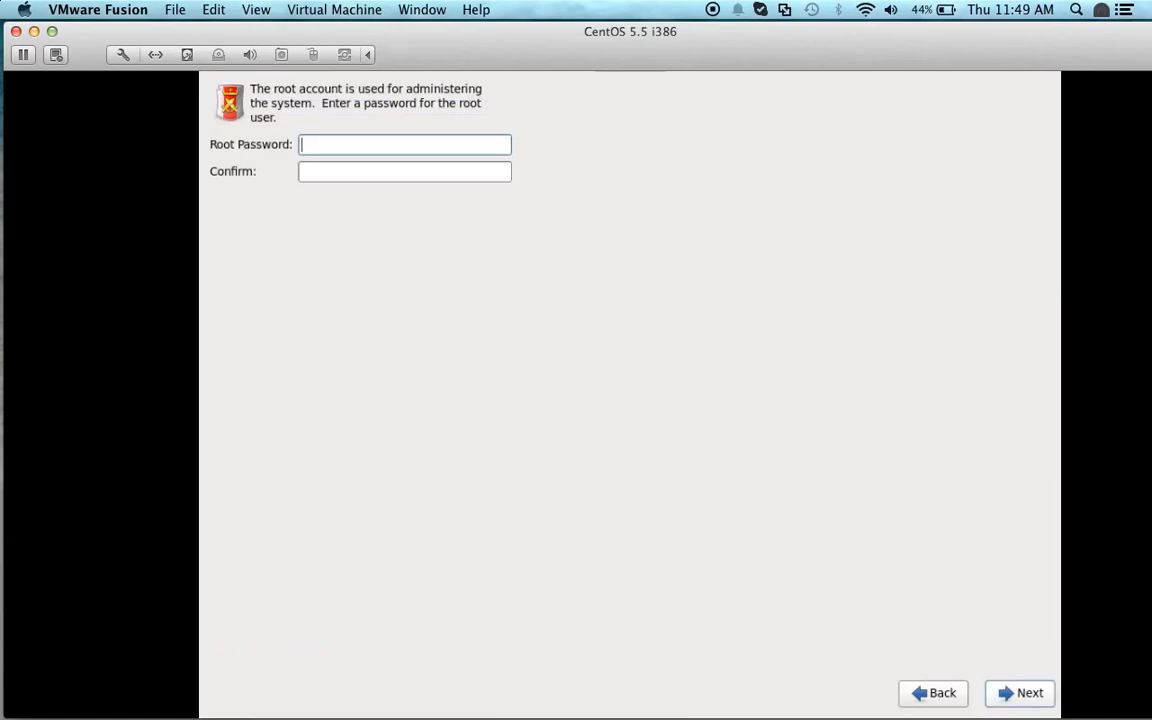
# Enter and confirm the root password and continue to the installation type choice
pyautogui.write('••••••••••')
pyautogui.press('Tab')
pyautogui.write('•••')
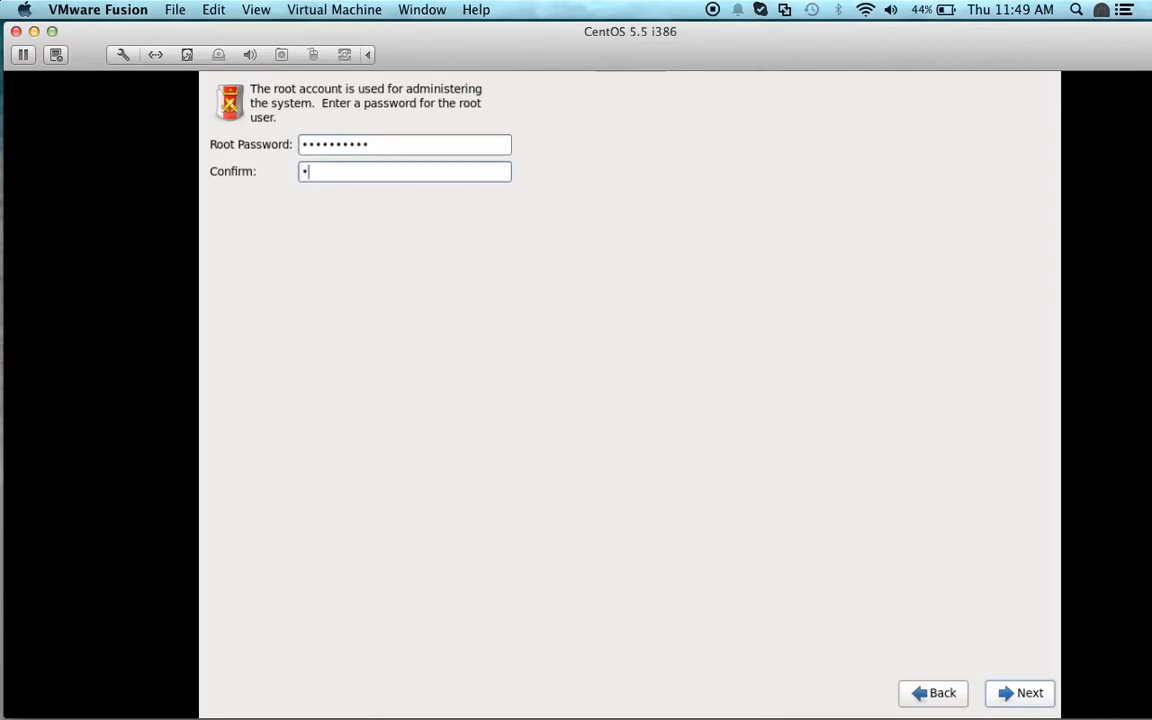
pyautogui.write('•••••••')
pyautogui.click(1022, 700)
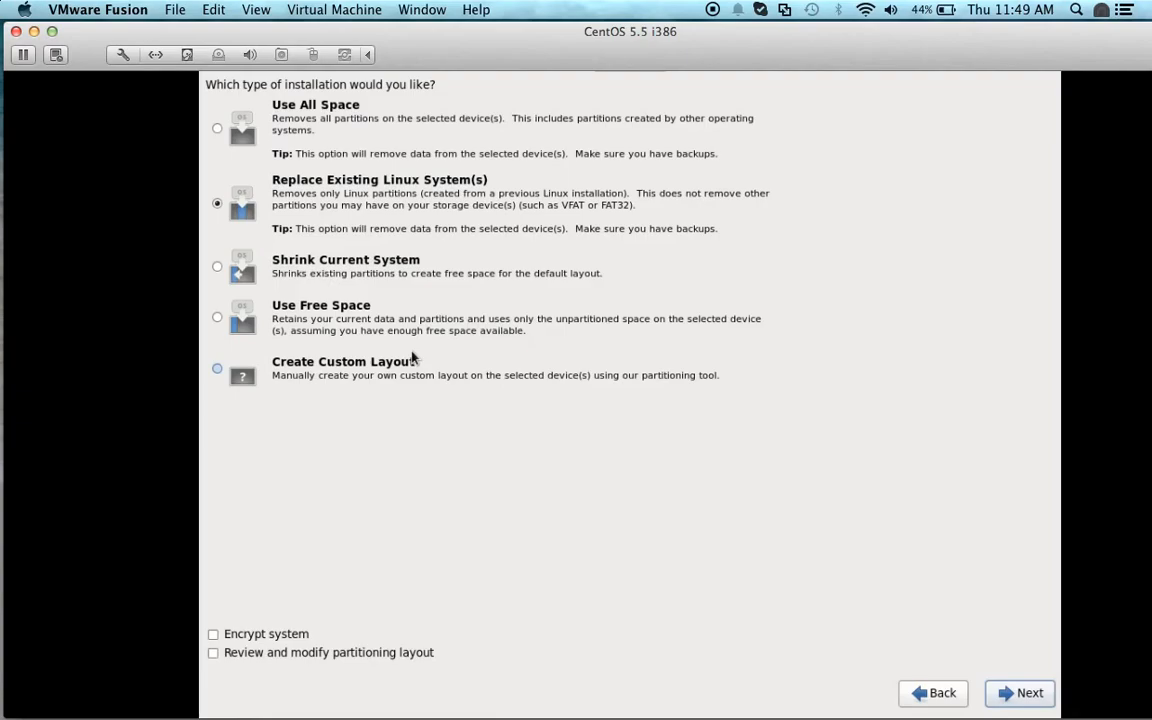
# Choose the Use All Space installation type, enable reviewing and modifying the partitioning layout, and continue
pyautogui.click(217, 129)
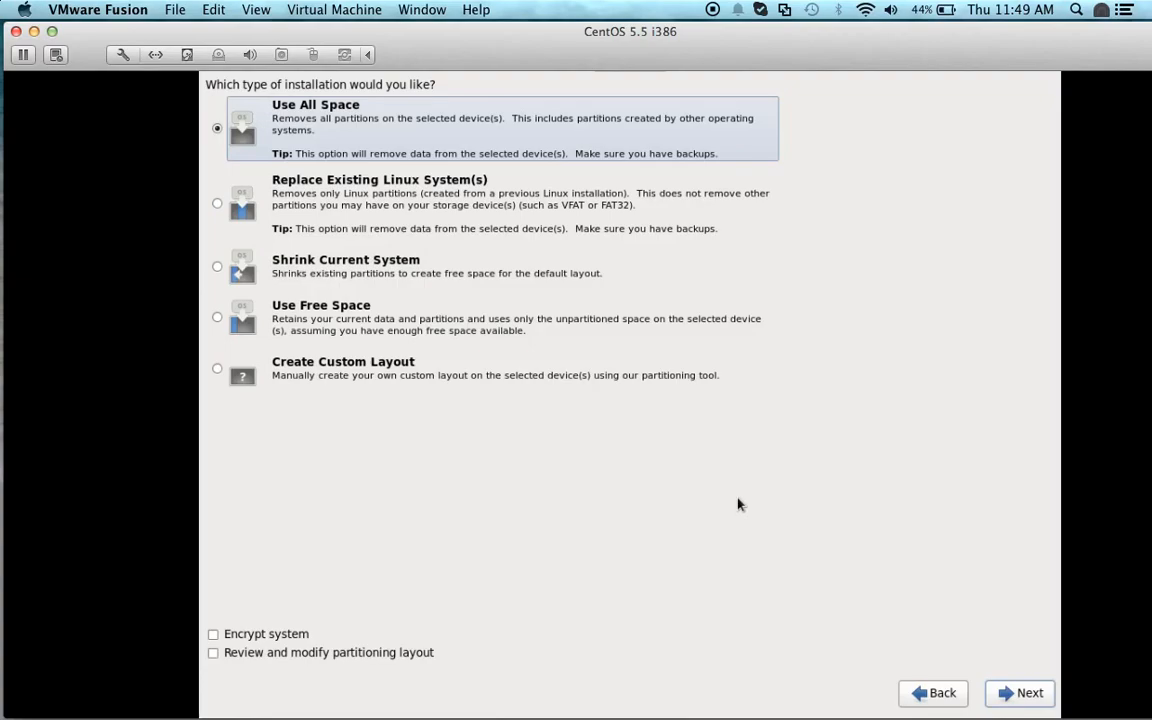
pyautogui.click(213, 653)
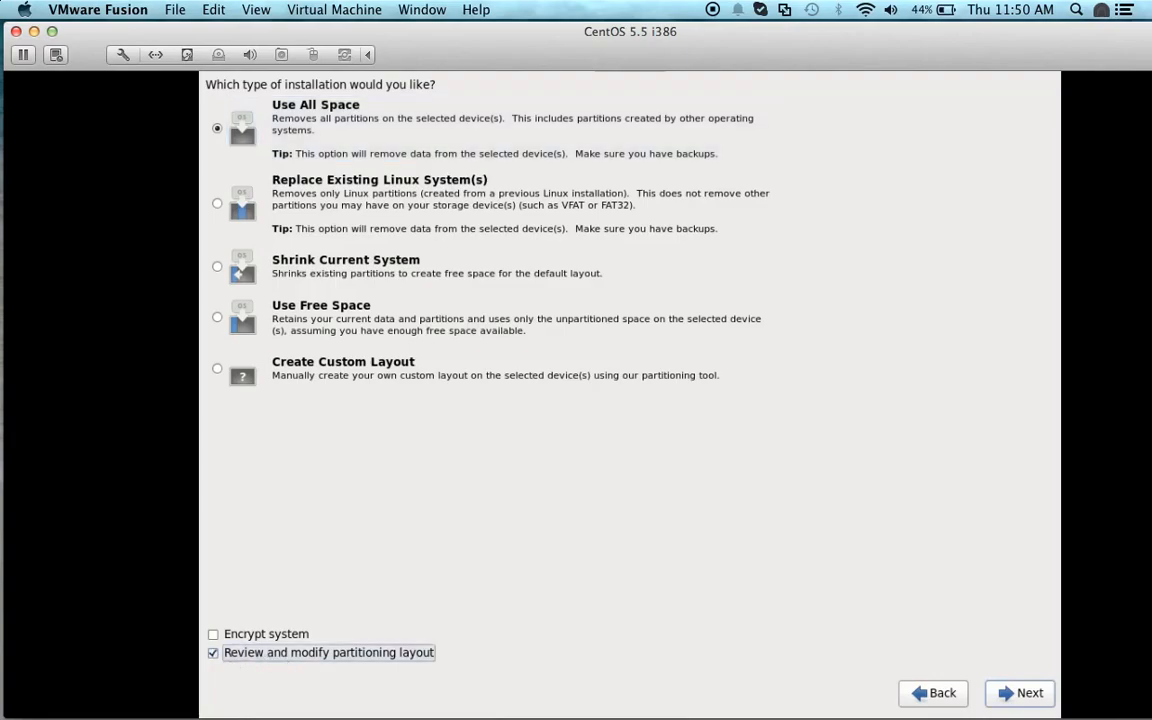
pyautogui.click(1030, 692)
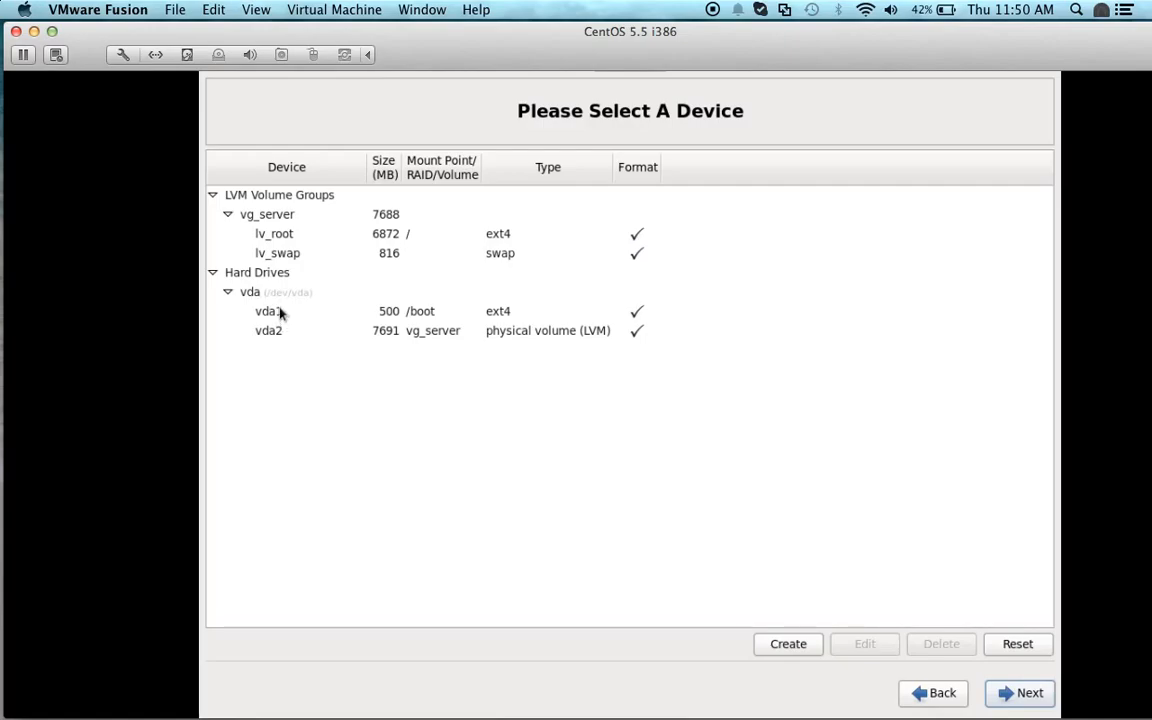
# Set the size of the lv_root logical volume in vg_server to 4000 MB
pyautogui.click(283, 238)
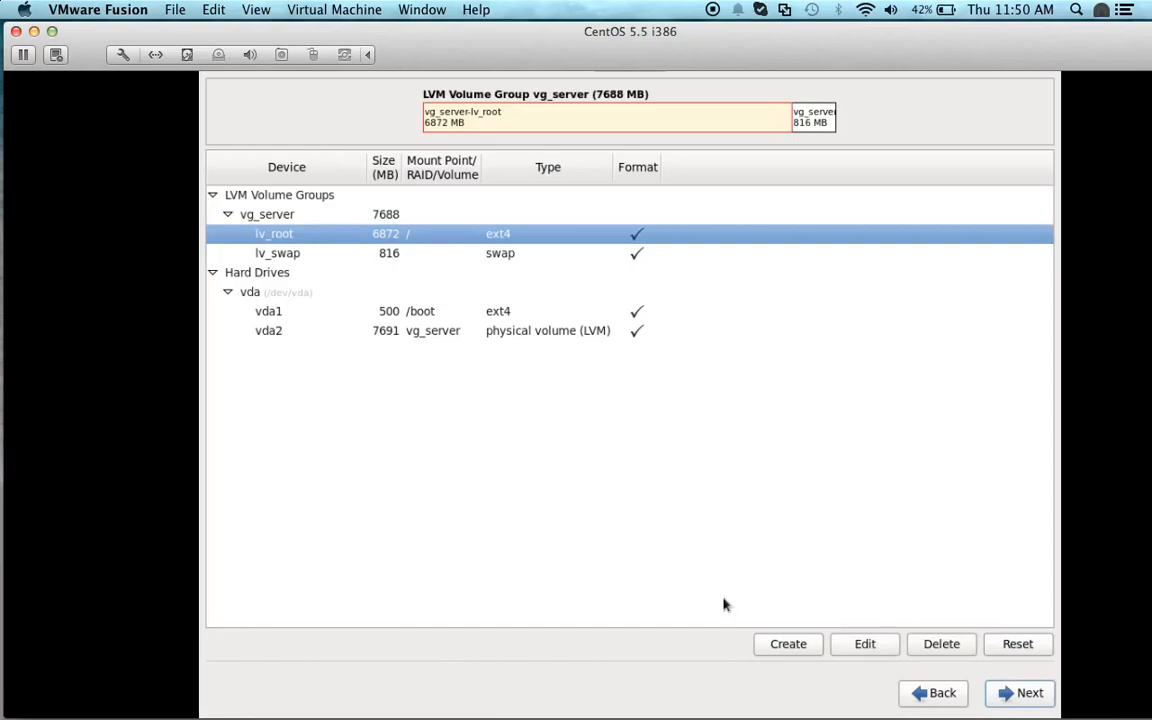
pyautogui.click(868, 647)
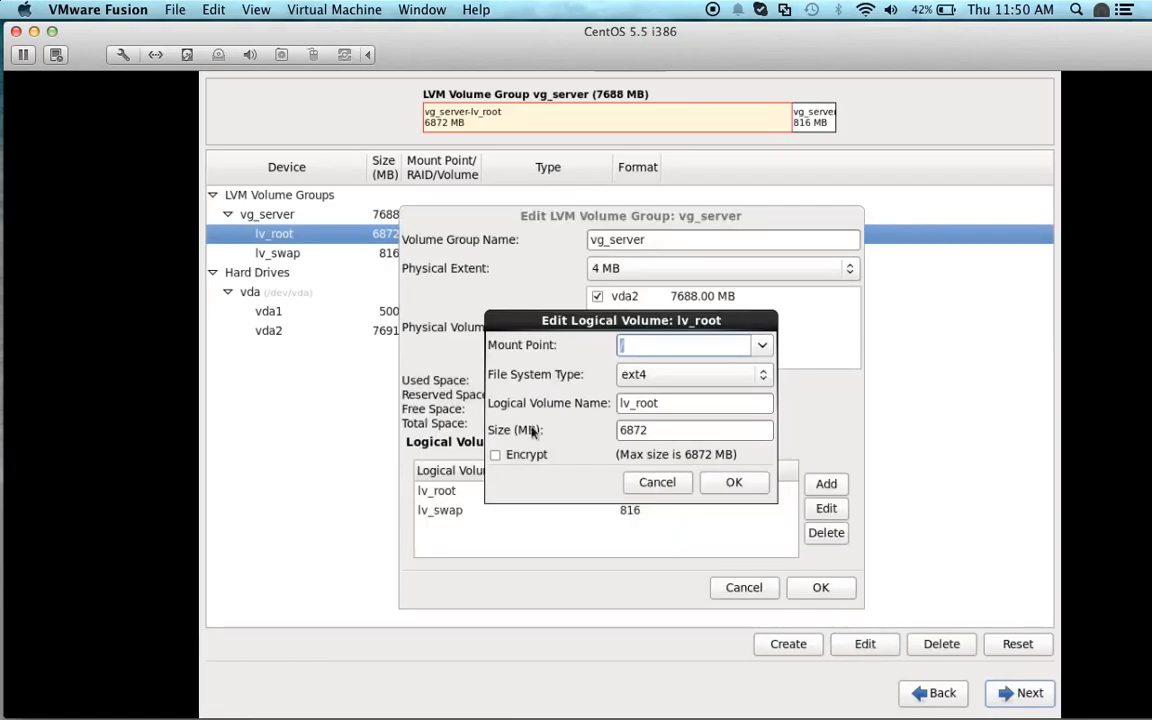
pyautogui.click(674, 429)
pyautogui.press('BackSpace')
pyautogui.press('BackSpace')
pyautogui.press('BackSpace')
pyautogui.press('BackSpace')
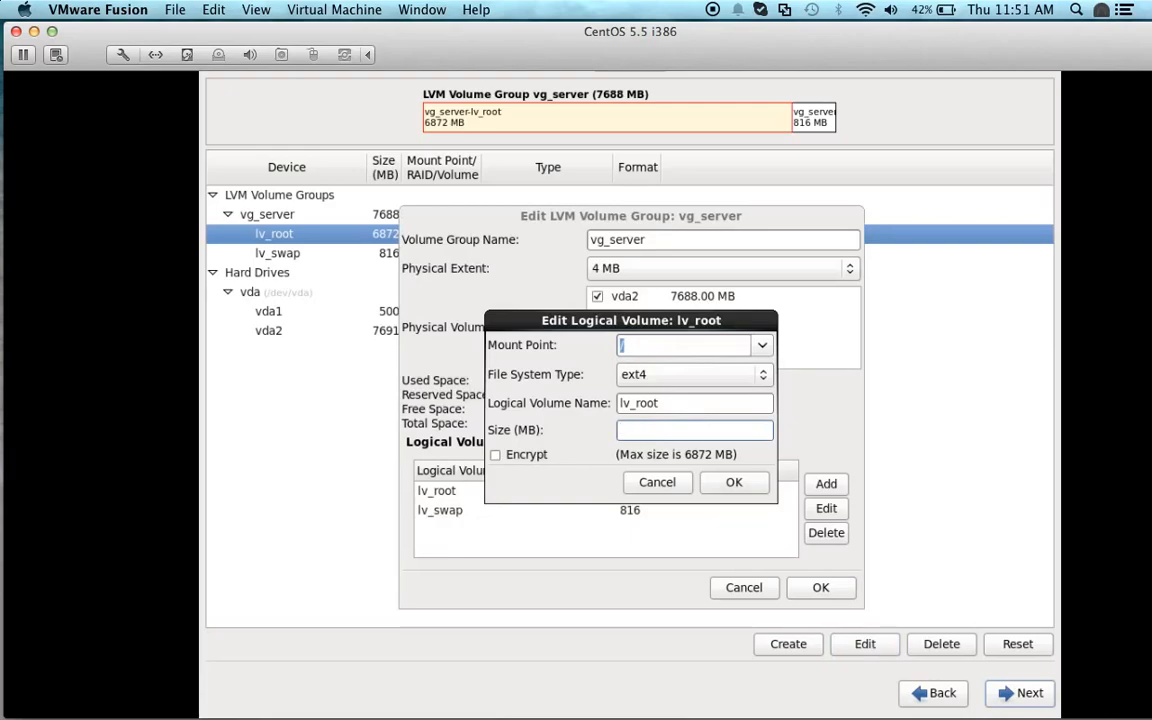
pyautogui.write('4000')
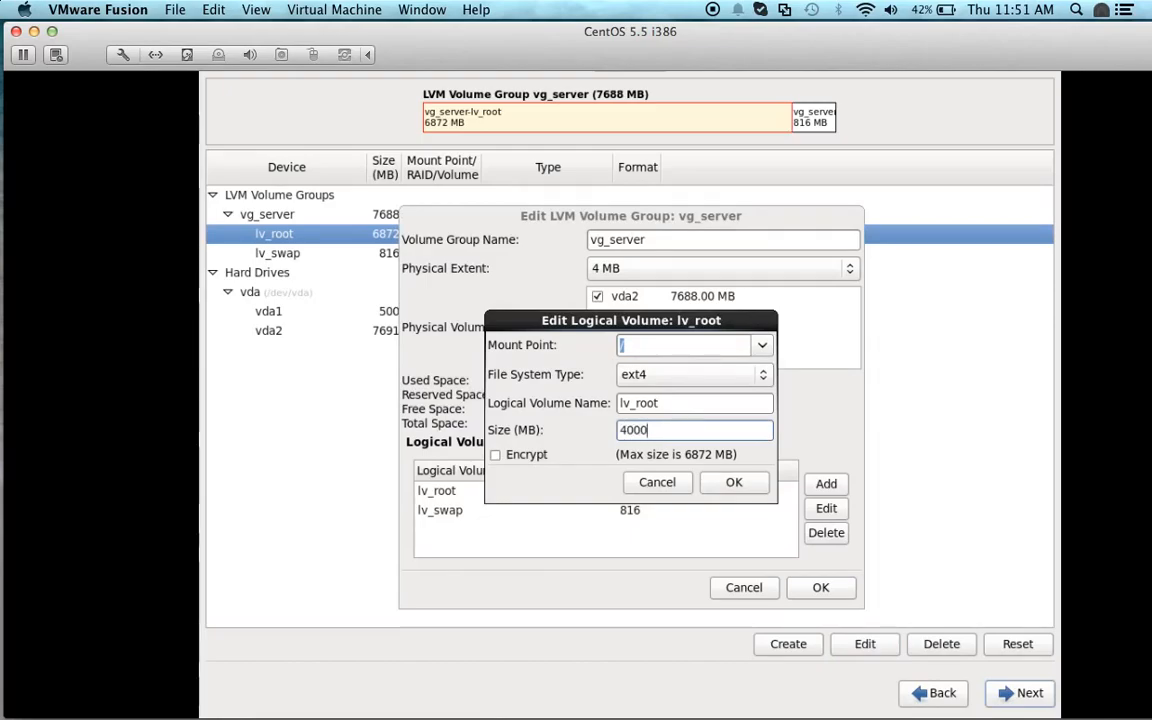
pyautogui.click(716, 486)
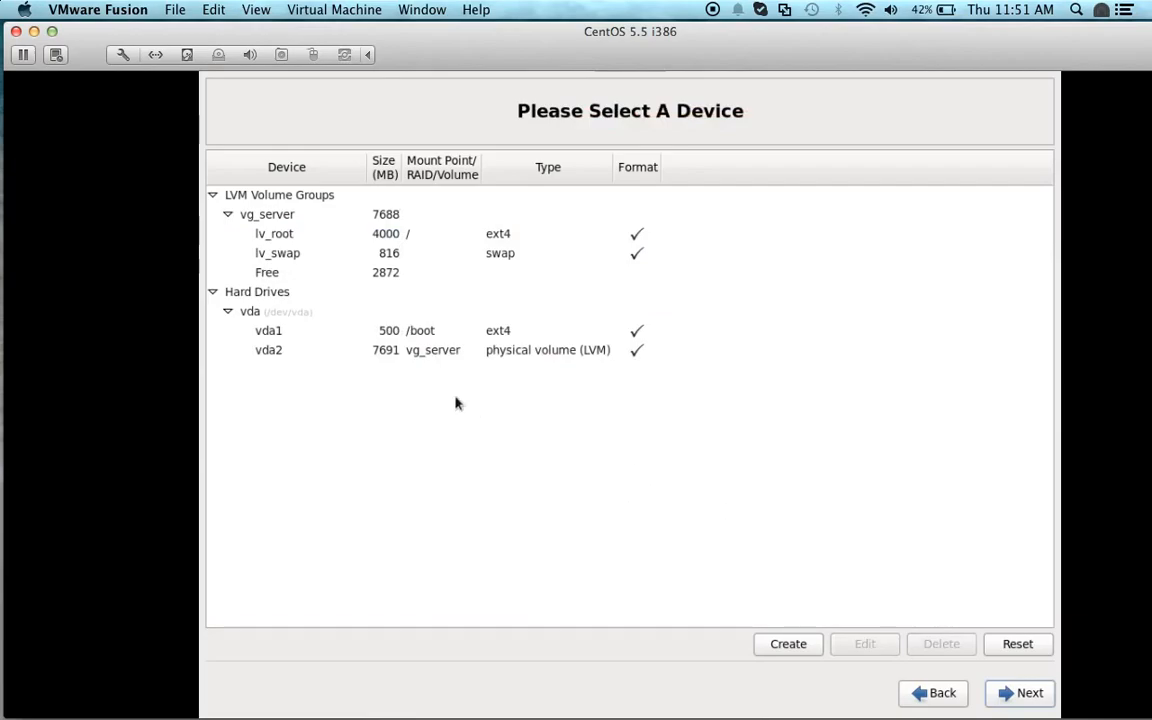
# Create a 2872 MB ext4 logical volume named lv_home in vg_server with the mount point /home
pyautogui.click(786, 645)
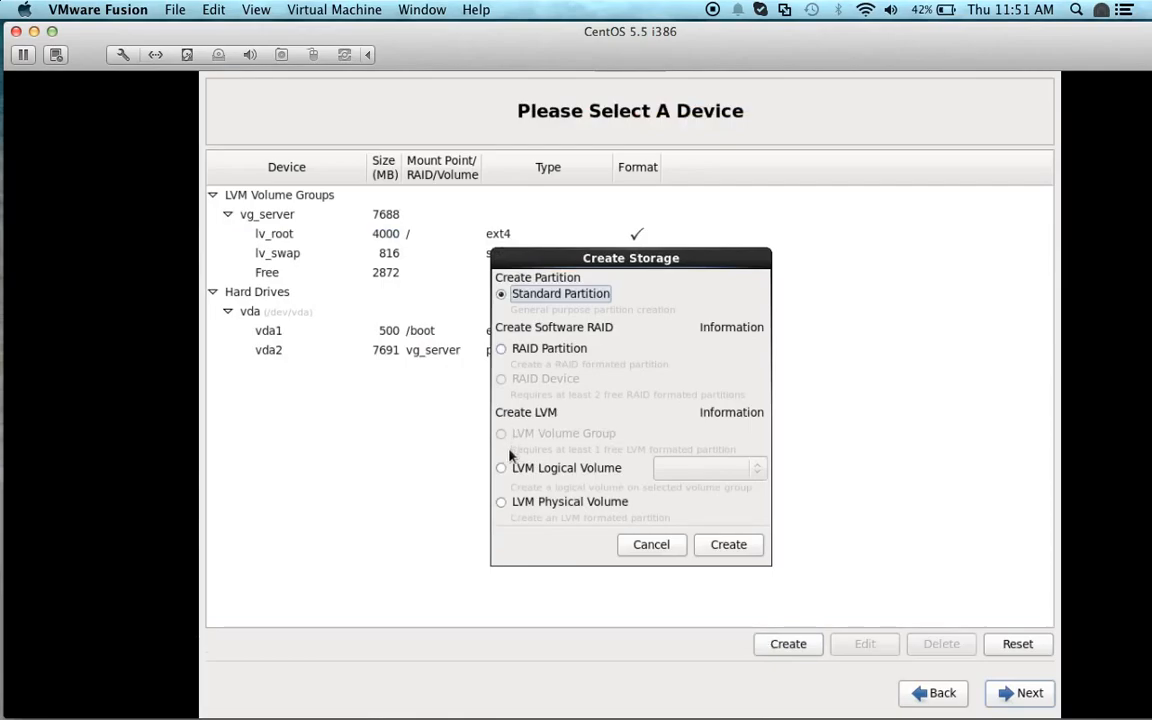
pyautogui.click(500, 470)
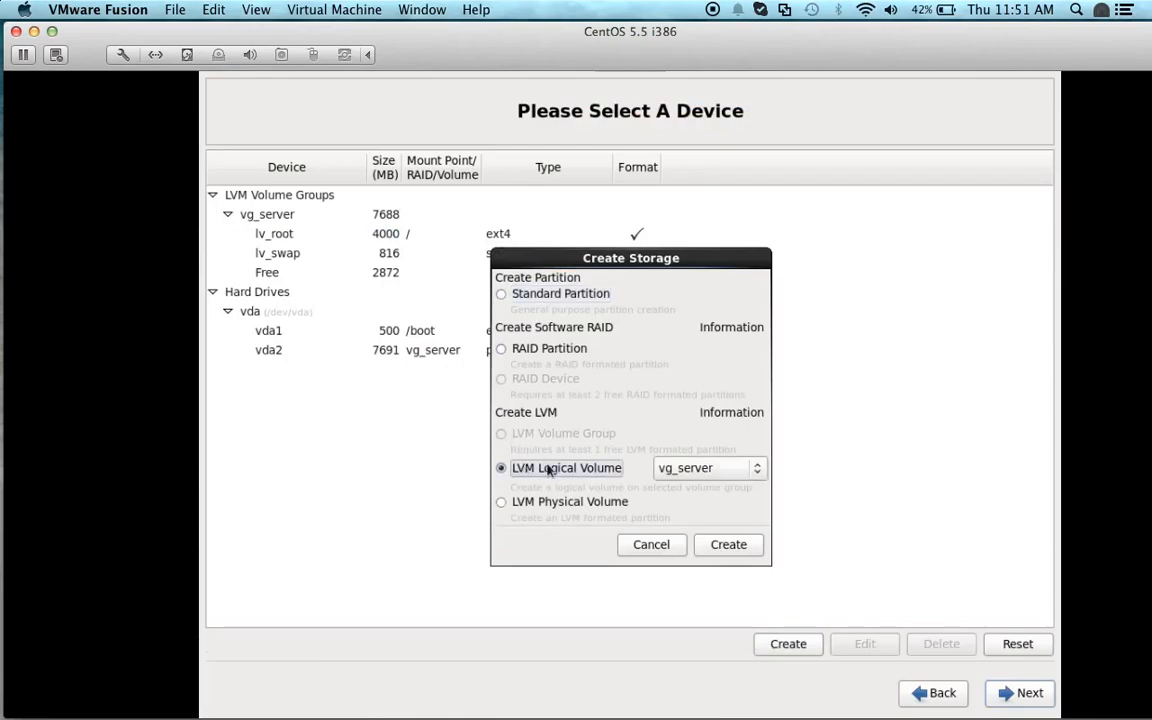
pyautogui.click(729, 545)
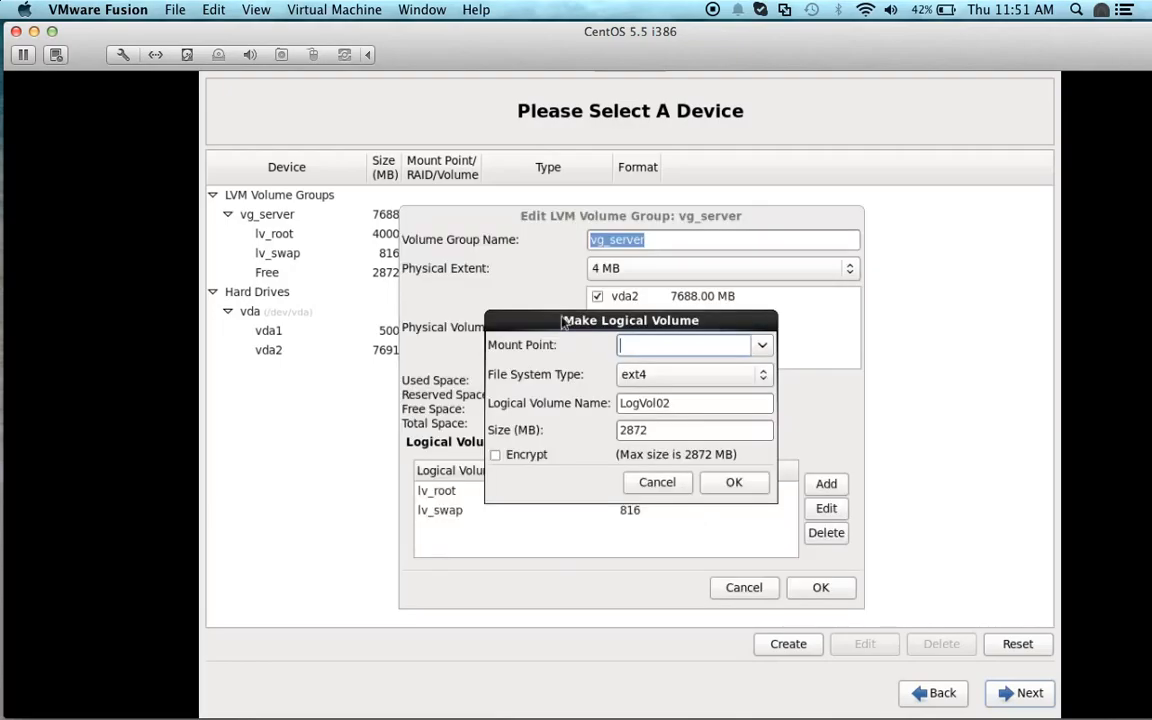
pyautogui.write('/home')
pyautogui.click(679, 409)
pyautogui.press('BackSpace')
pyautogui.press('BackSpace')
pyautogui.press('BackSpace')
pyautogui.press('BackSpace')
pyautogui.press('BackSpace')
pyautogui.press('BackSpace')
pyautogui.press('BackSpace')
pyautogui.press('BackSpace')
pyautogui.write('lv_home')
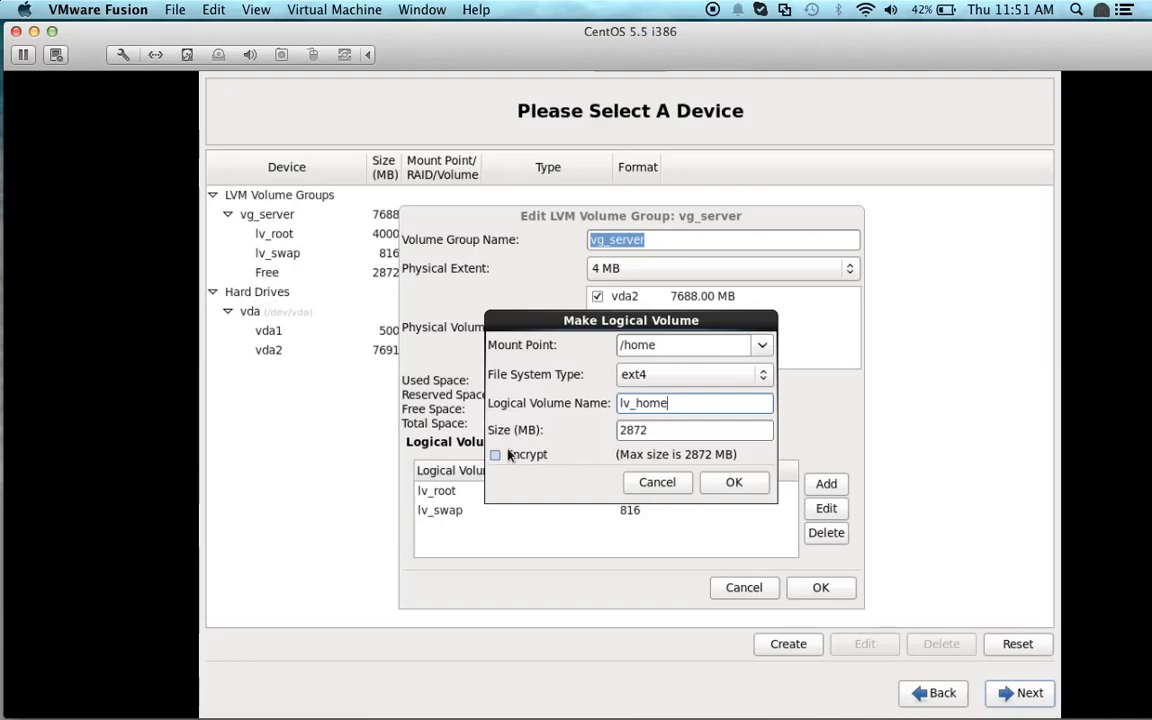
pyautogui.click(729, 482)
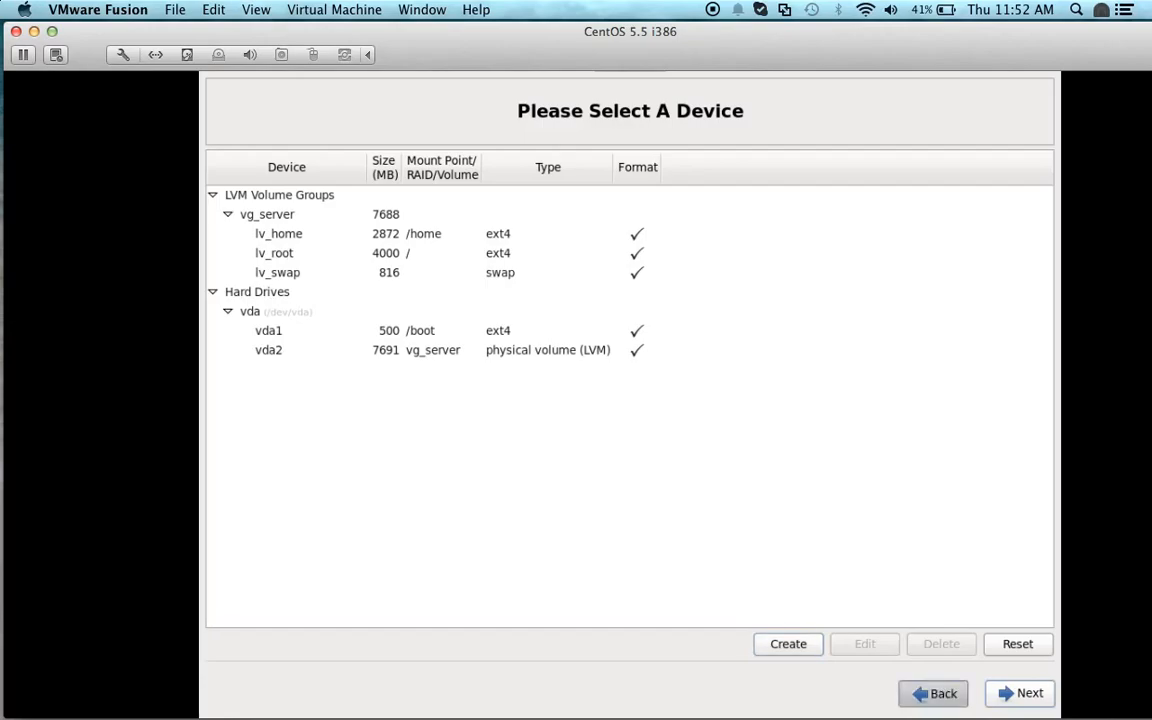
# Discard the customized volume layout by going back to the installation type choice and reloading the default layout
pyautogui.click(941, 695)
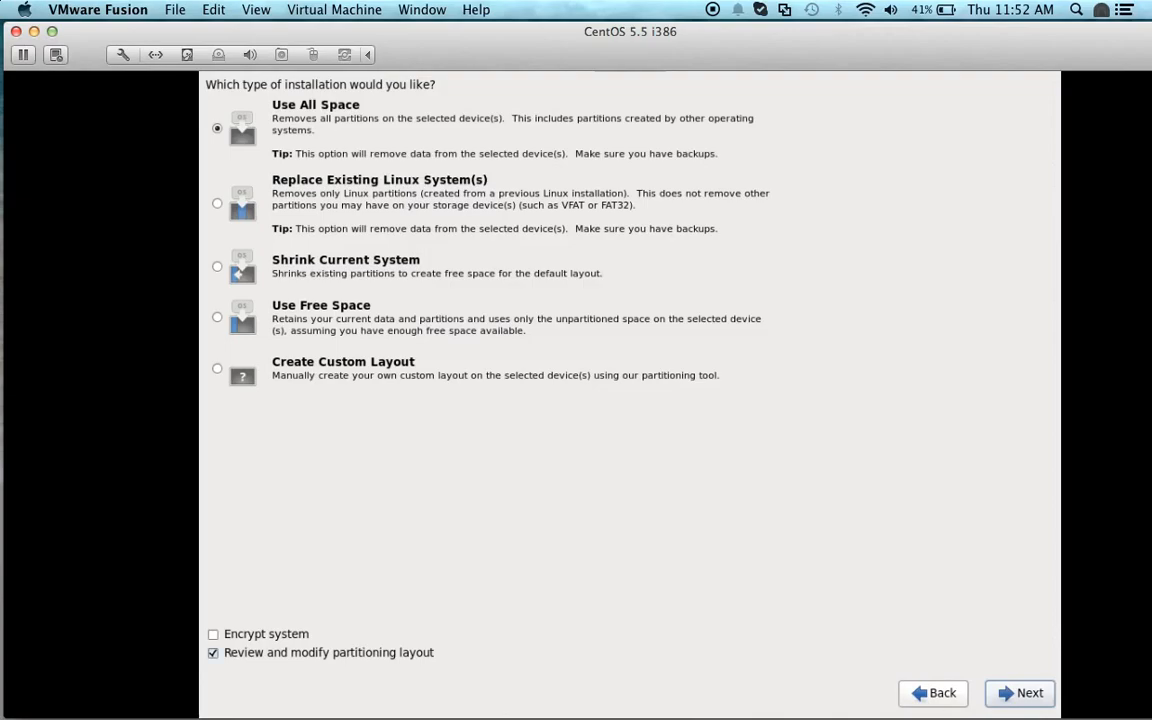
pyautogui.click(1018, 692)
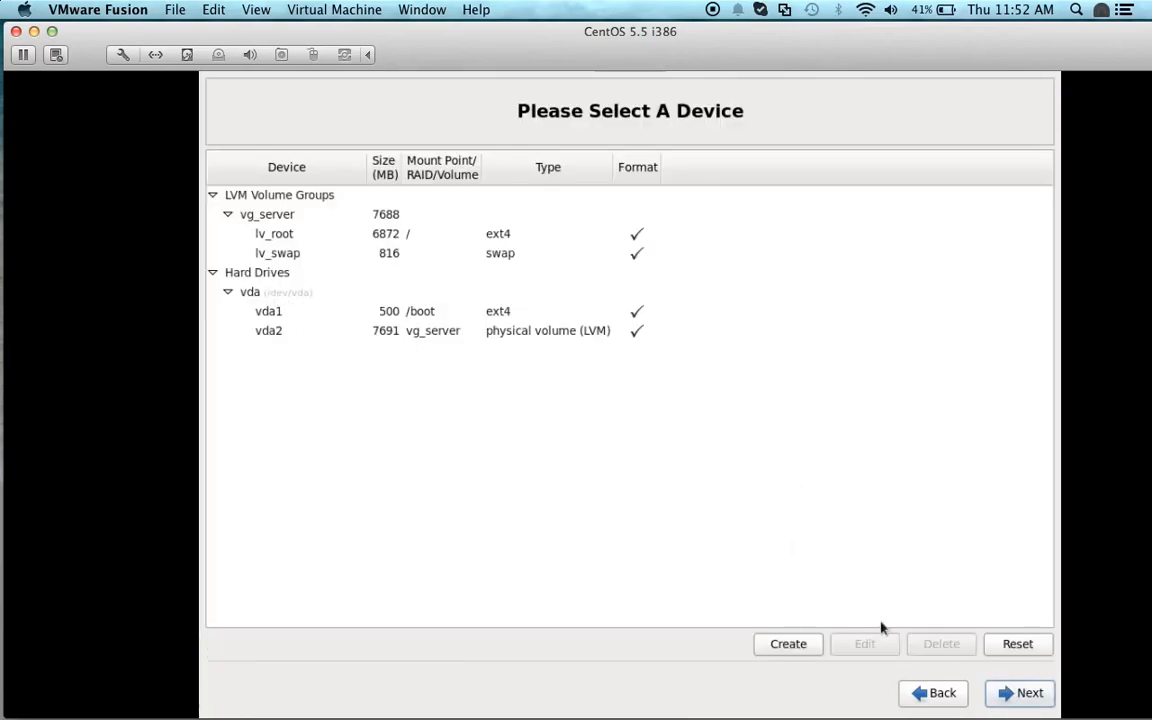
# Accept the default partition layout, format /dev/vda, write the changes to disk, and install the boot loader on /dev/vda
pyautogui.click(1013, 701)
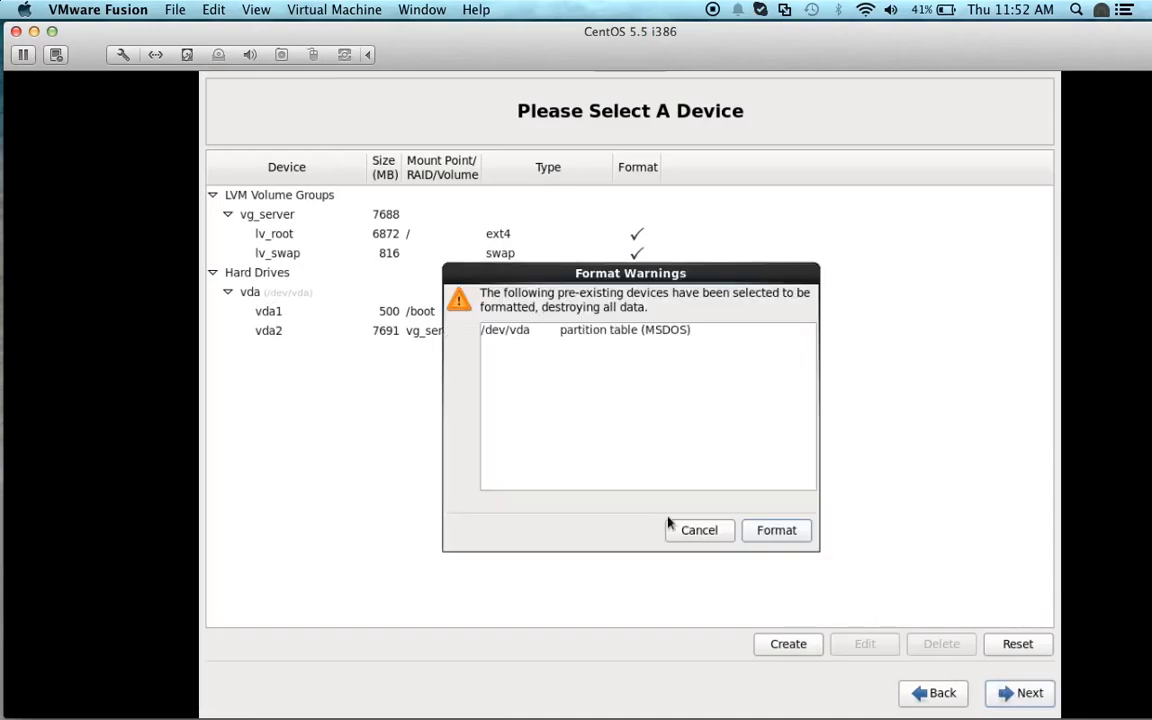
pyautogui.click(802, 540)
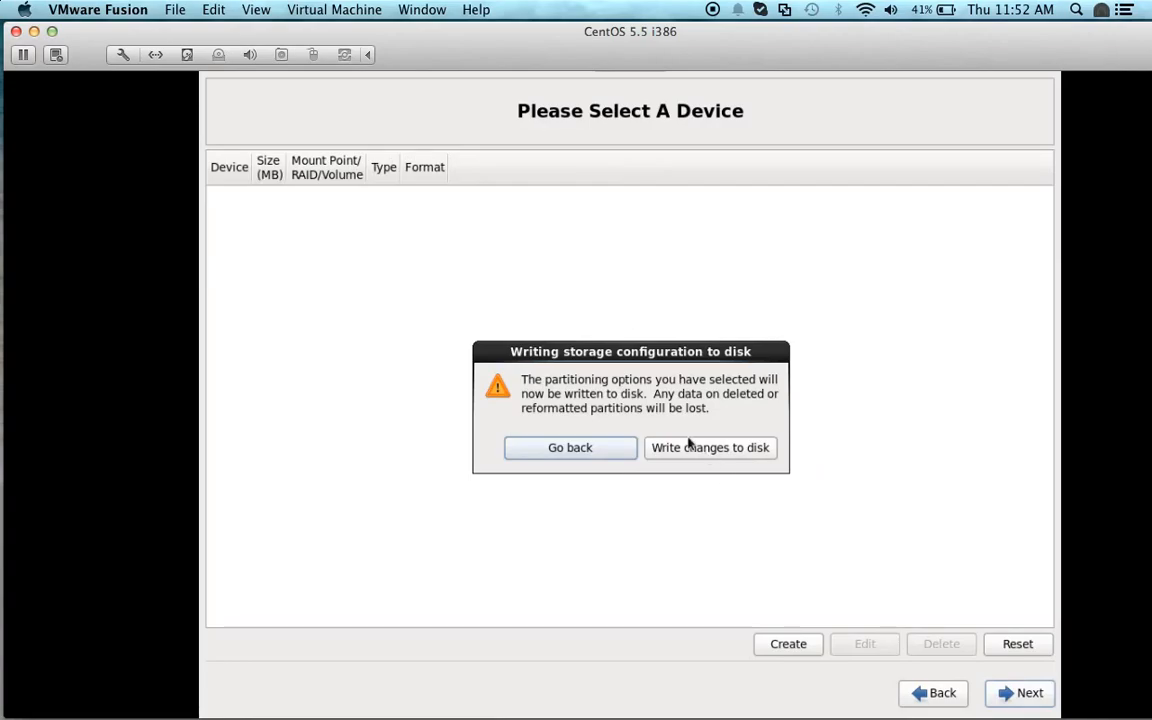
pyautogui.click(688, 447)
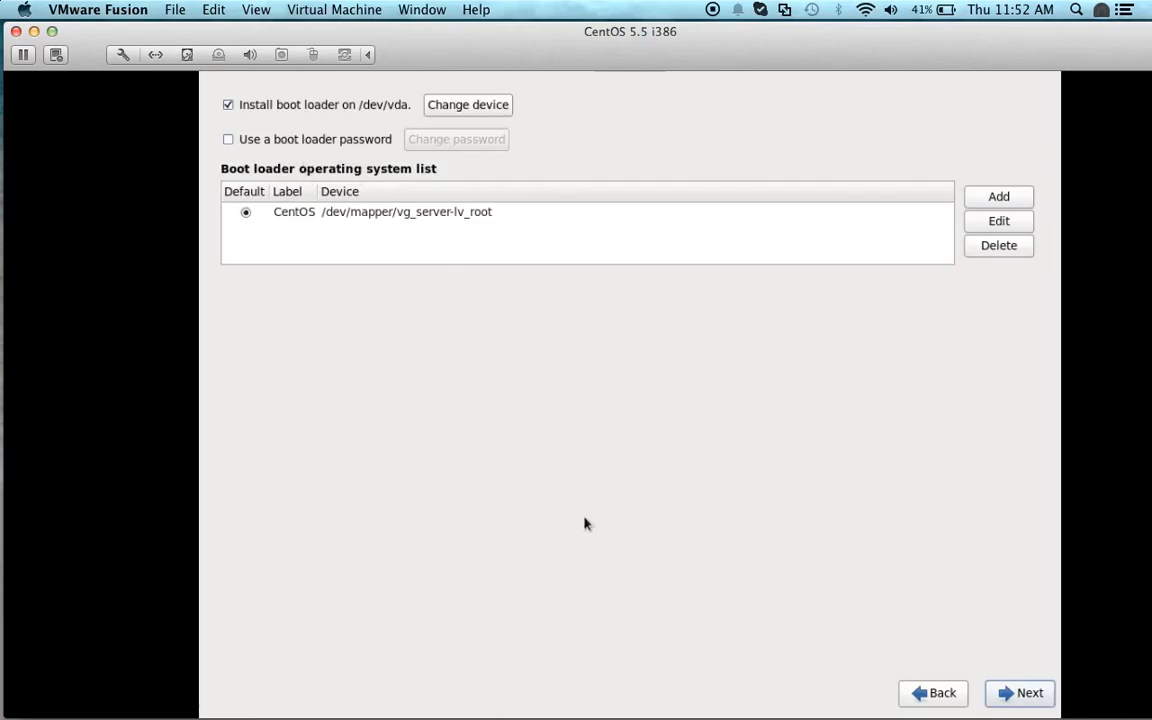
pyautogui.click(1011, 695)
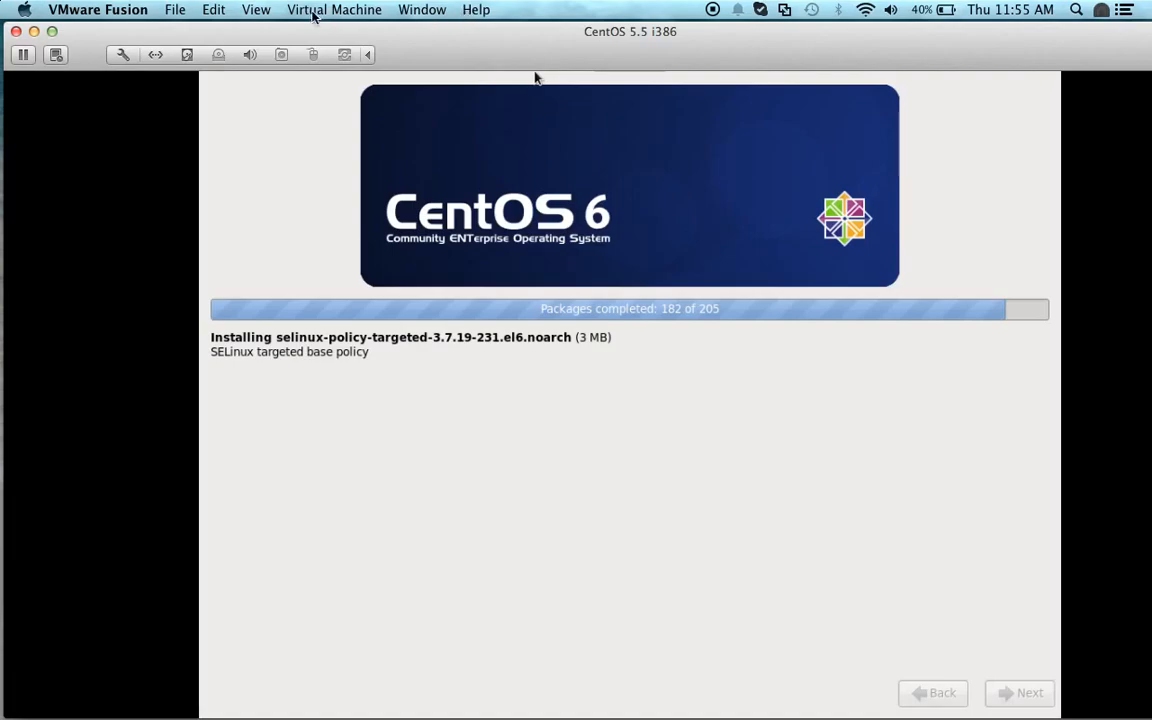
# Switch the virtual machine display to full screen and reboot from the finished CentOS installer
pyautogui.click(258, 10)
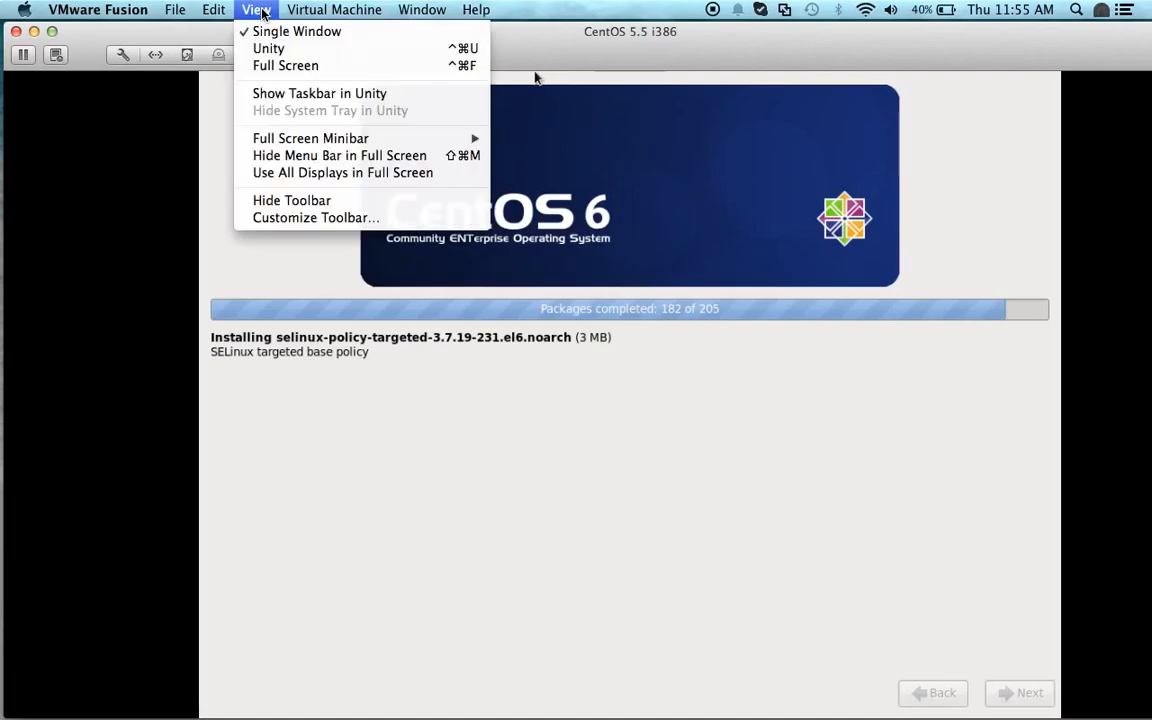
pyautogui.click(248, 64)
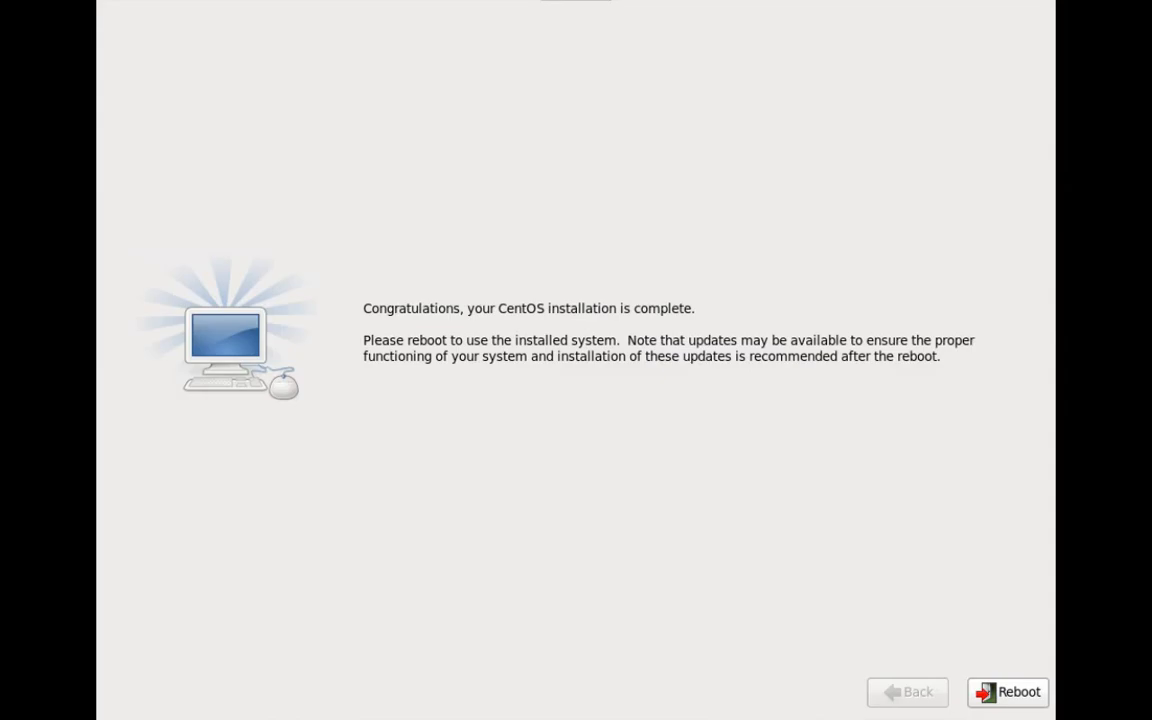
pyautogui.click(1003, 694)
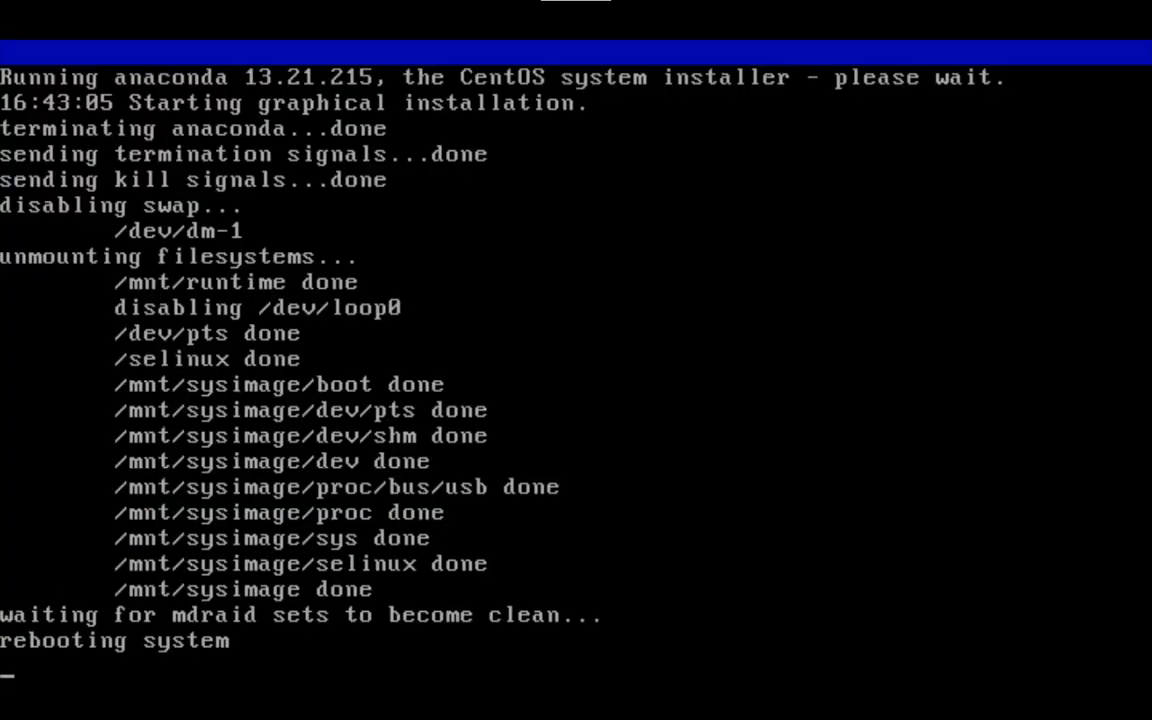
# Take the demo console out of full screen, and minimize it and the Virtual Machine Manager window
pyautogui.moveTo(565, 8)
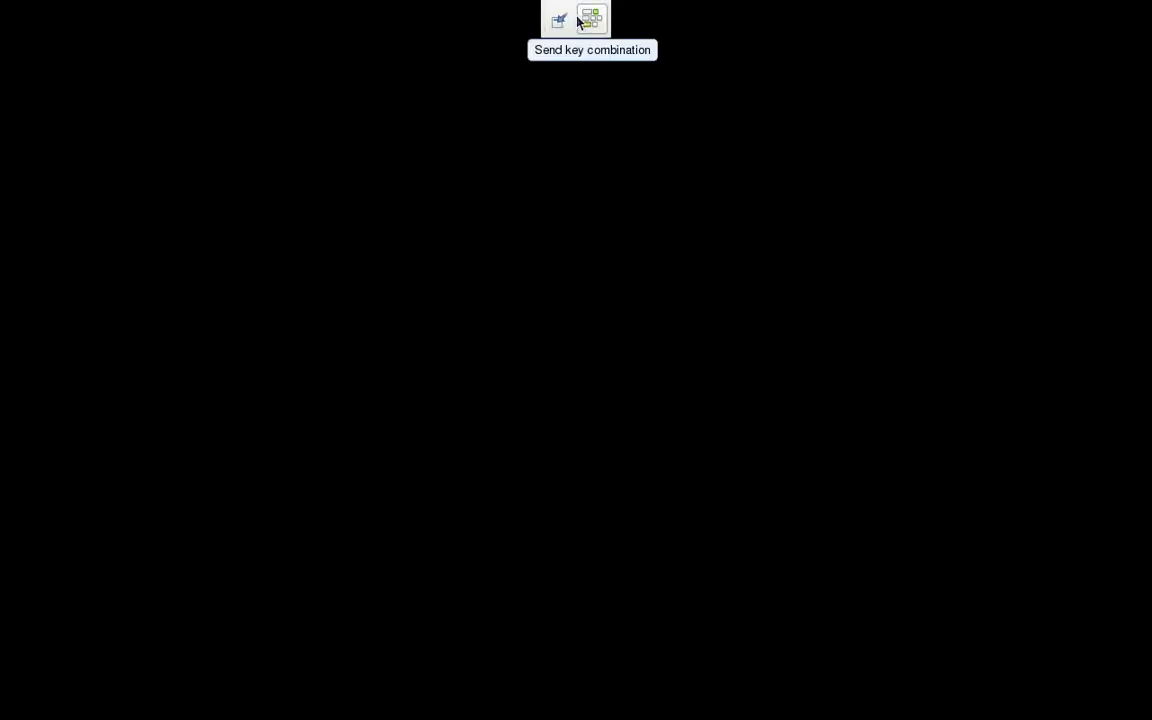
pyautogui.click(560, 20)
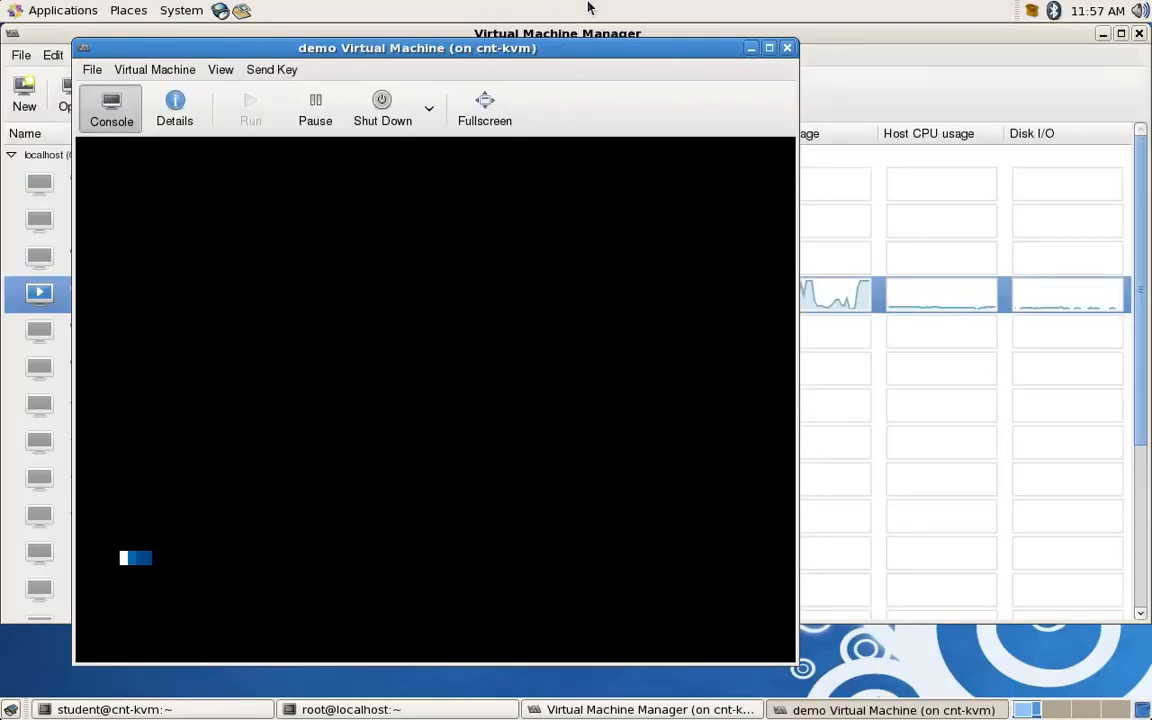
pyautogui.moveTo(588, 5)
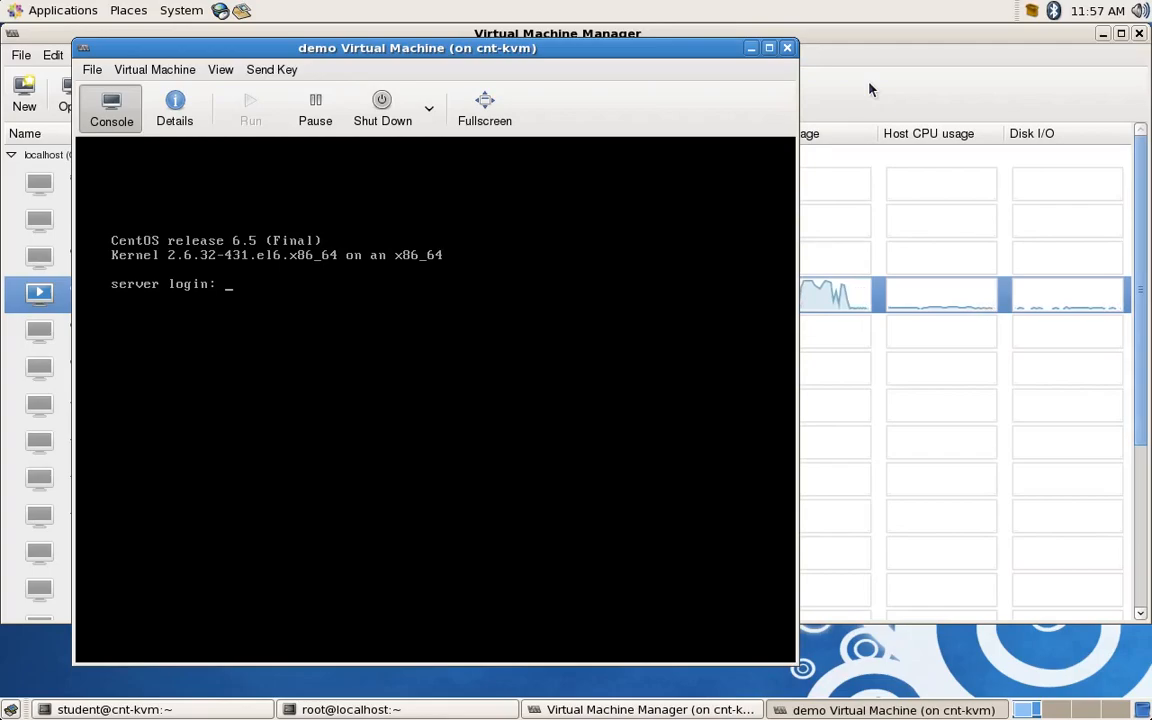
pyautogui.click(751, 47)
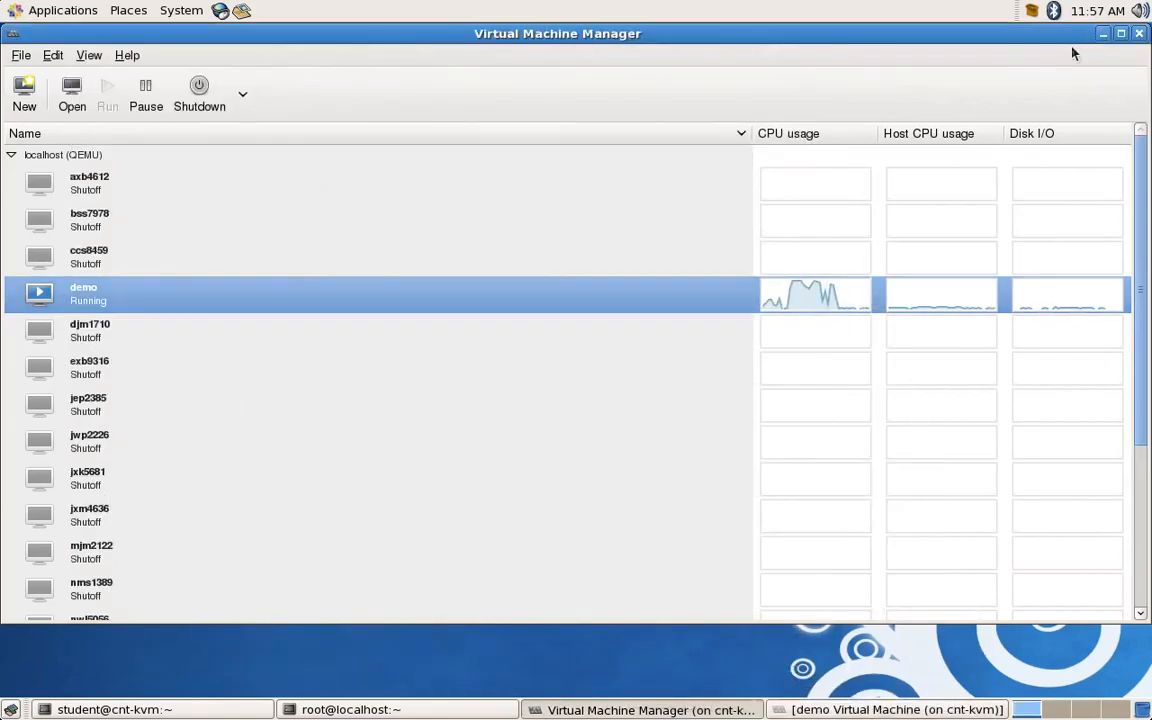
pyautogui.click(1103, 34)
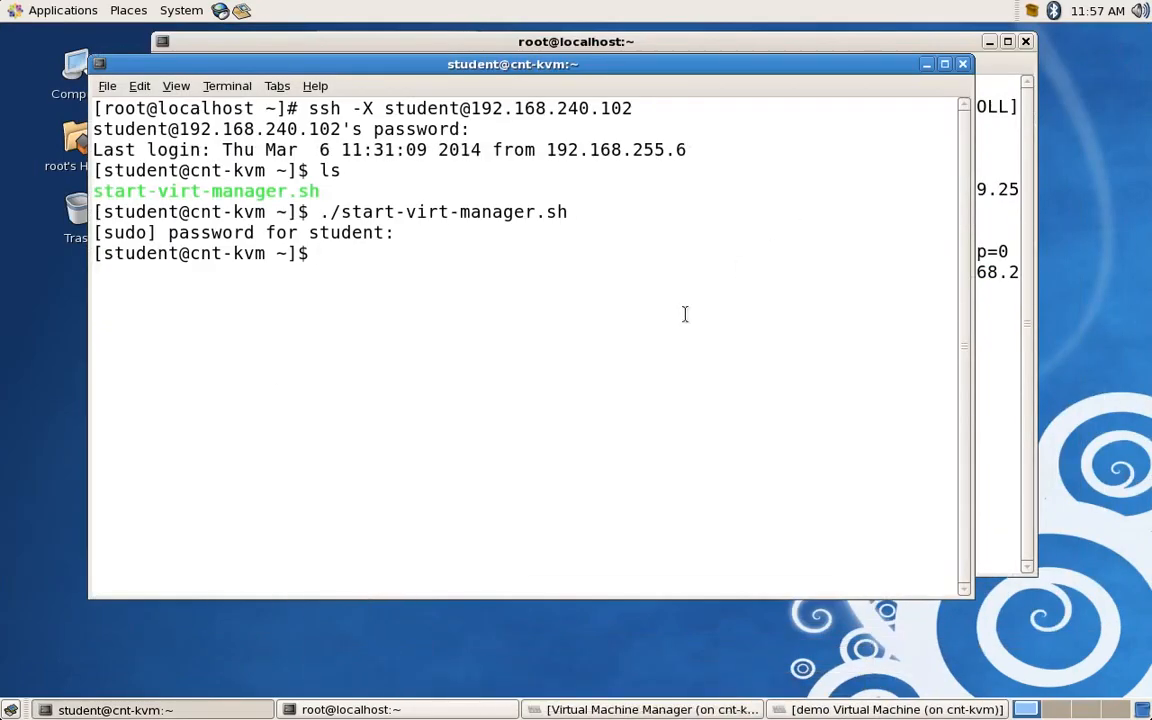
# Exit the student SSH session on cnt-kvm
pyautogui.click(645, 42)
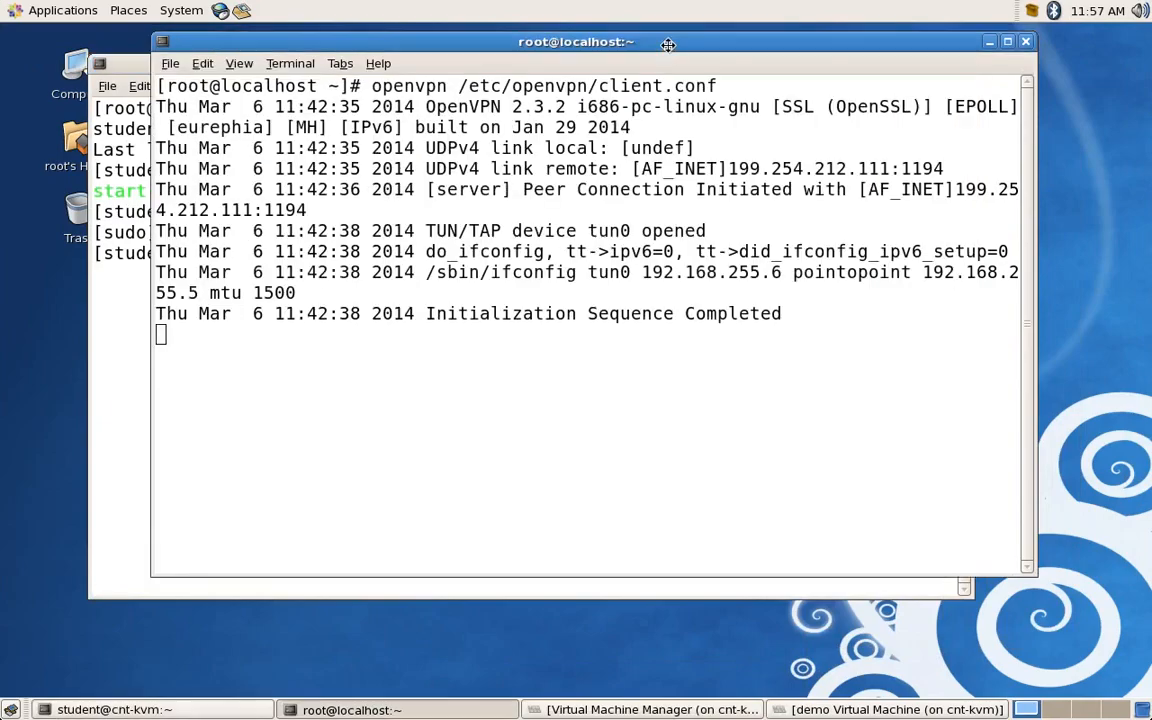
pyautogui.click(115, 330)
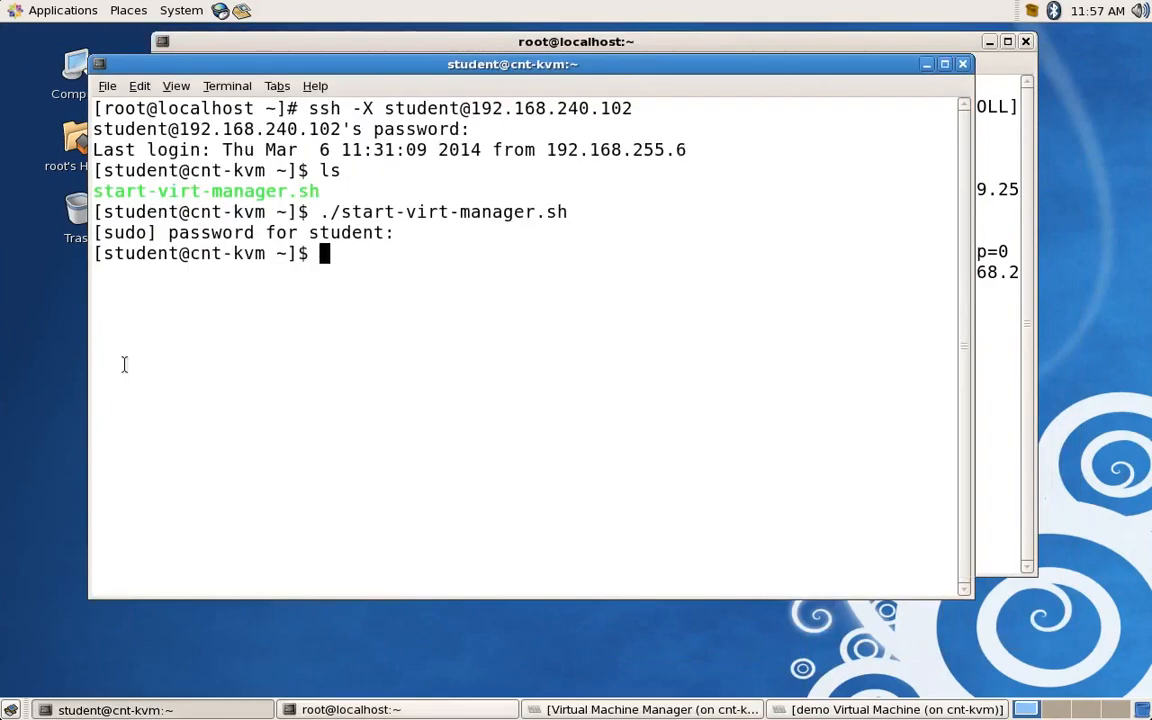
pyautogui.write('exit')
pyautogui.press('Return')
# Close the Virtual Machine Manager window and the demo virtual machine console
pyautogui.click(580, 710)
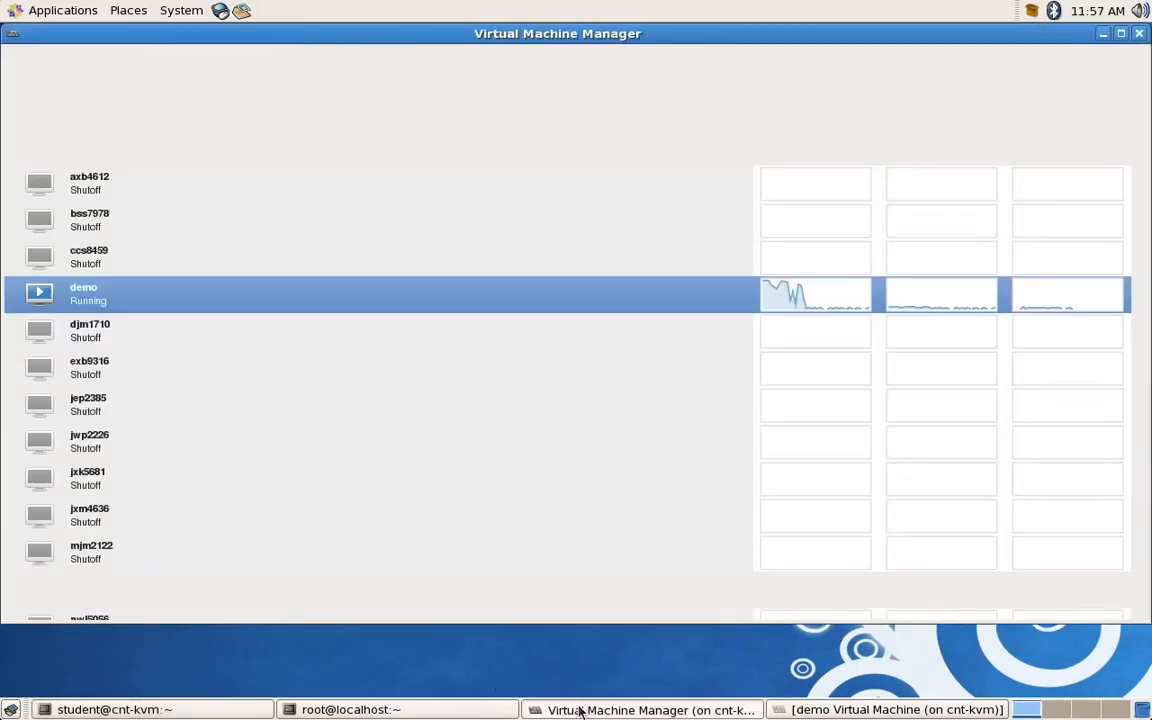
pyautogui.click(1140, 35)
pyautogui.click(728, 711)
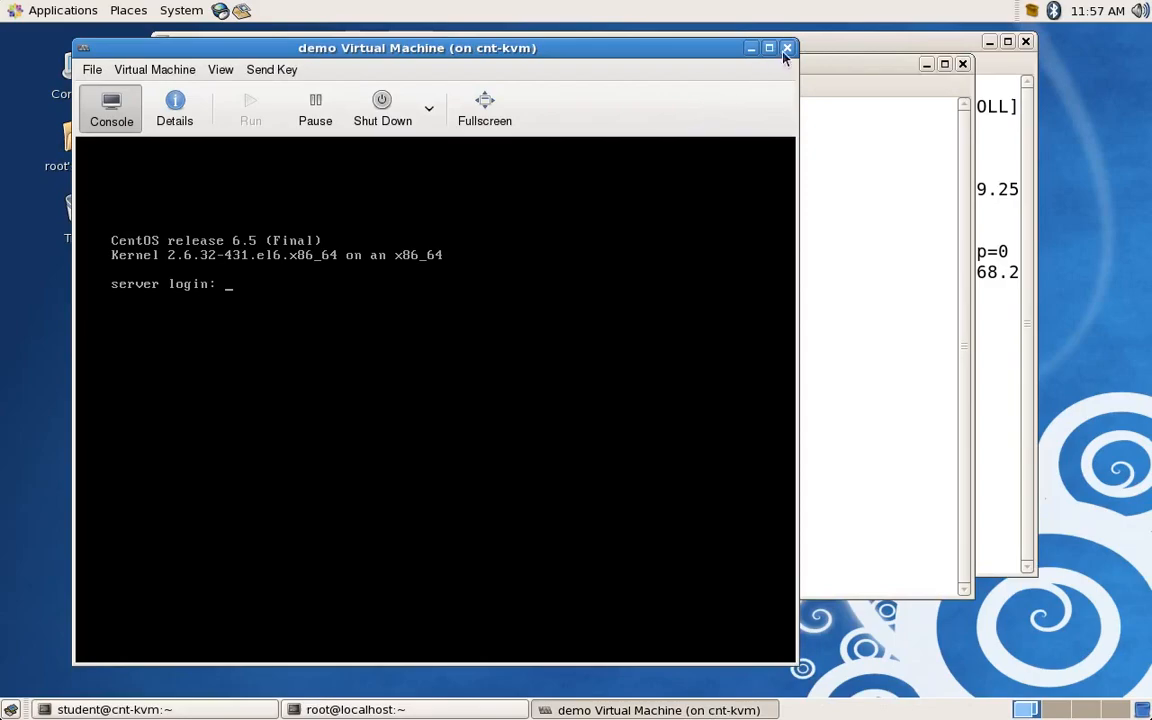
pyautogui.click(786, 49)
pyautogui.press('Return')
pyautogui.press('Return')
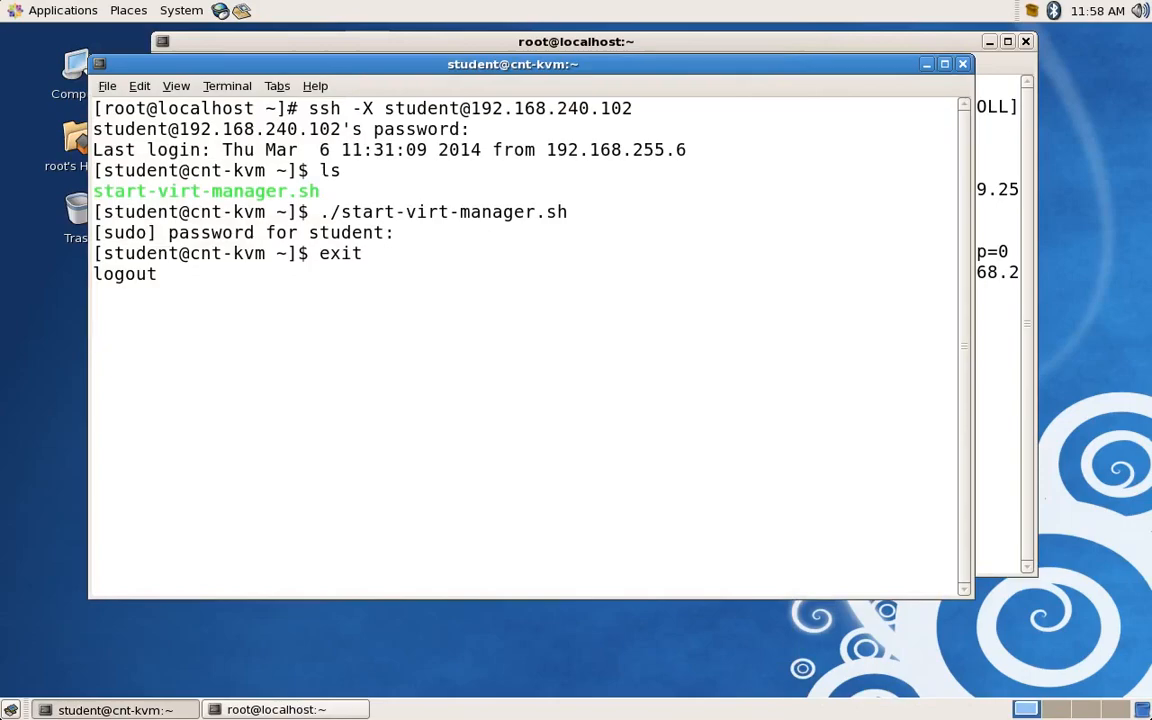
# In a new terminal tab, connect over SSH as root to 192.168.240.111, accept the host key, and enter the root password
pyautogui.click(107, 86)
pyautogui.click(118, 130)
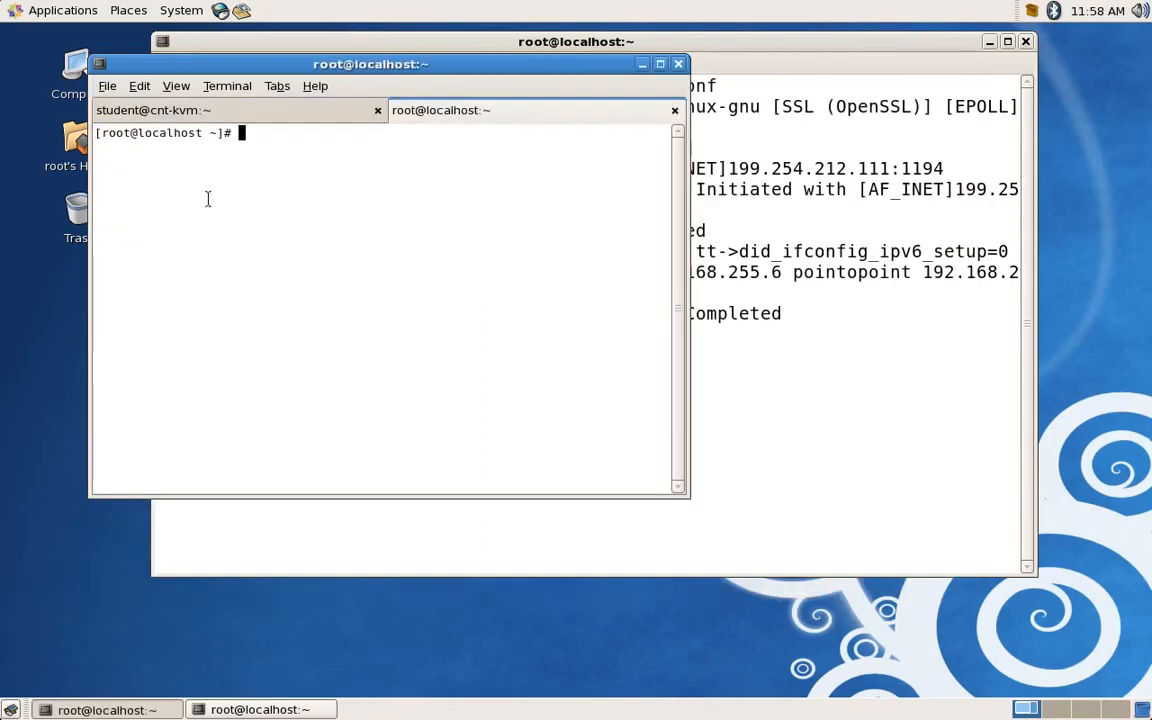
pyautogui.write('ssh -l root 192.16')
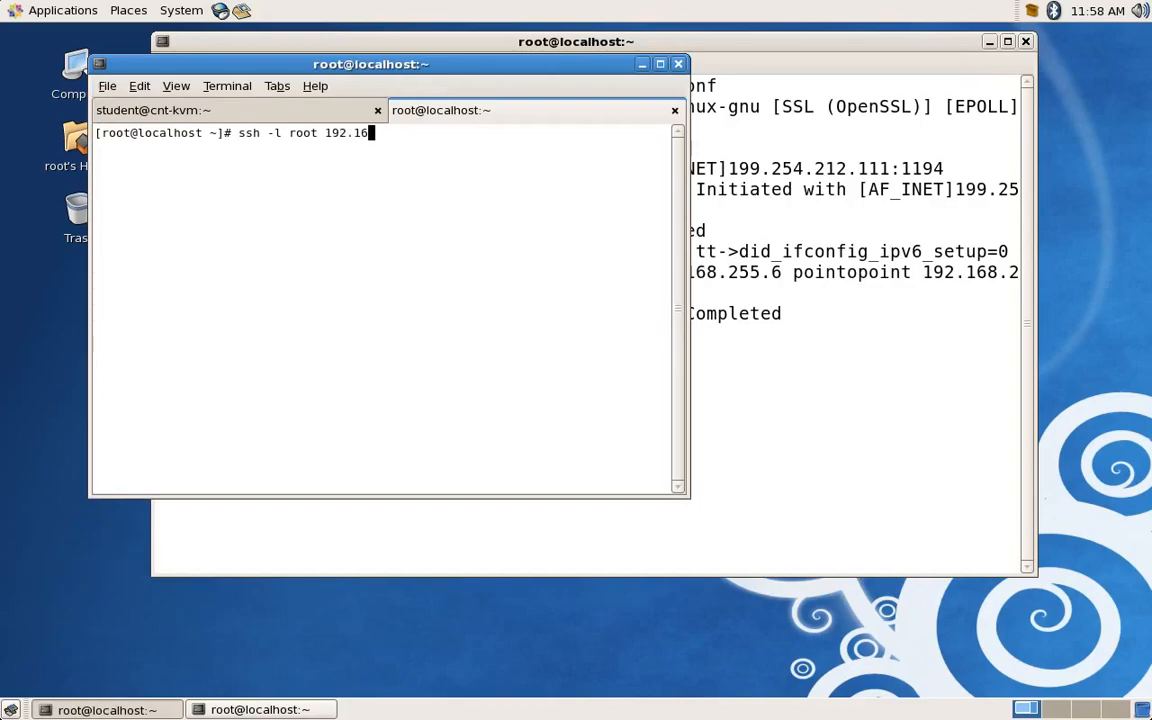
pyautogui.write('8.240.111')
pyautogui.press('Return')
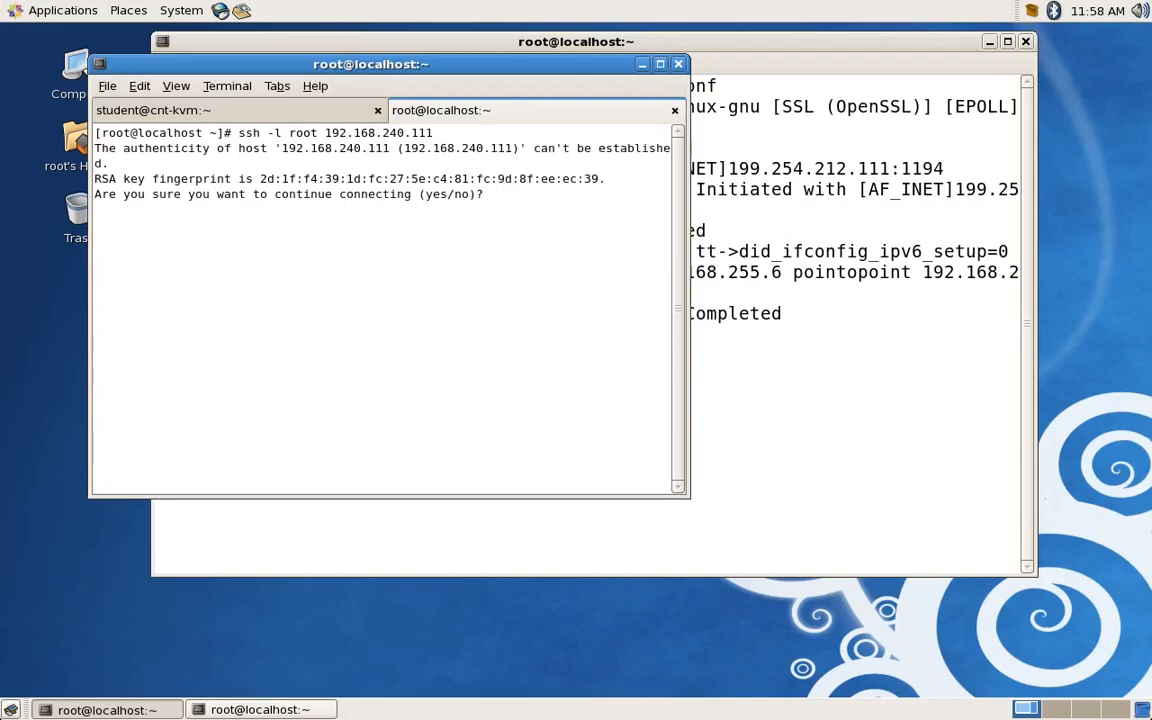
pyautogui.write('yes')
pyautogui.press('Return')
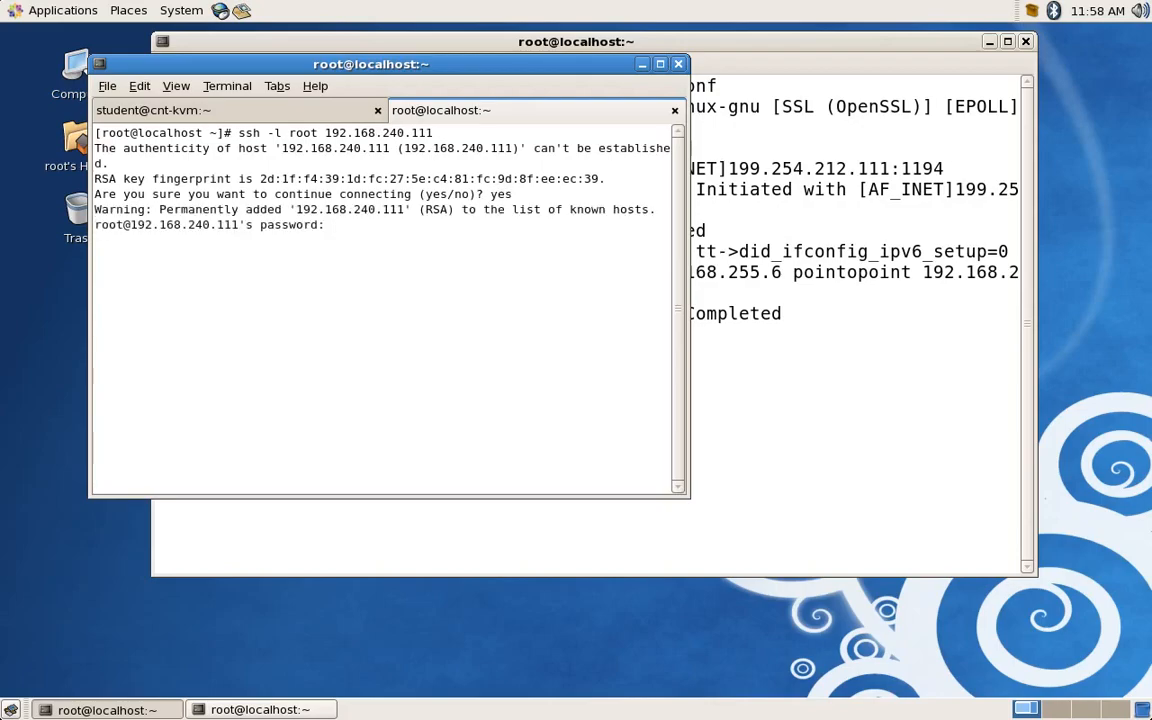
pyautogui.press('Return')
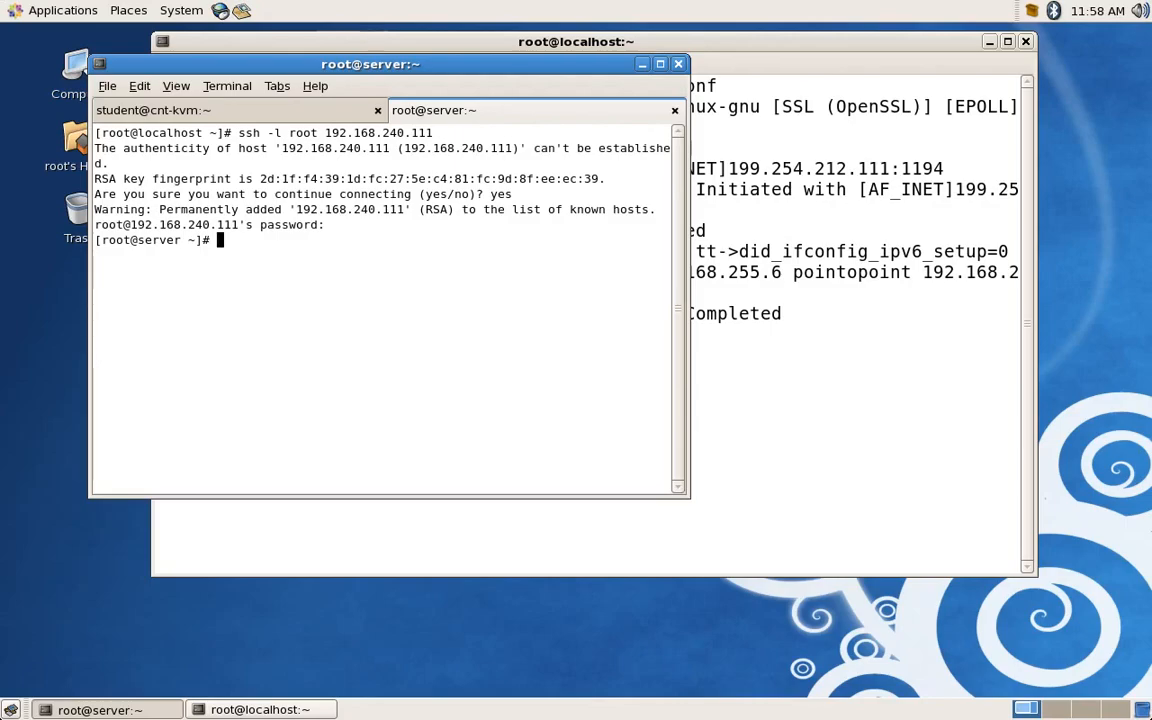
# List the packages with available updates on the server using yum check-update
pyautogui.write('yum check-dp')
pyautogui.press('BackSpace')
pyautogui.press('BackSpace')
pyautogui.write('update')
pyautogui.press('Return')
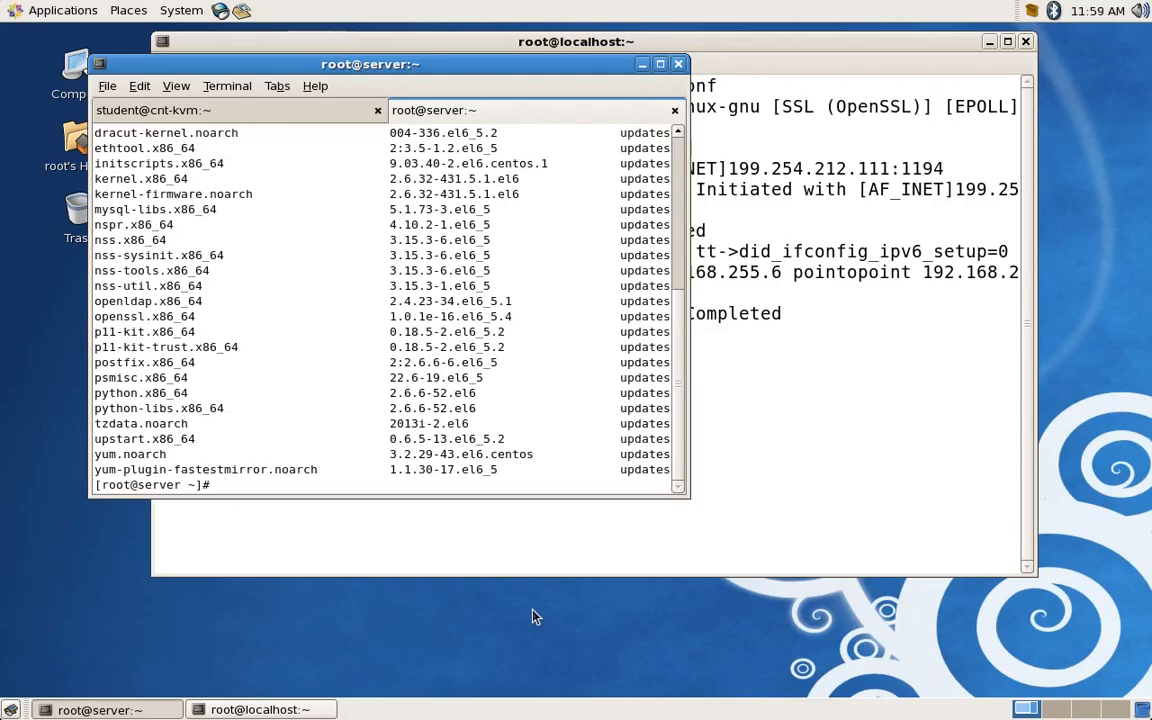
# Start yum update without the -y option and cancel it at the confirmation prompt
pyautogui.press('Up')
pyautogui.press('BackSpace')
pyautogui.press('BackSpace')
pyautogui.press('BackSpace')
pyautogui.press('BackSpace')
pyautogui.press('BackSpace')
pyautogui.press('BackSpace')
pyautogui.press('BackSpace')
pyautogui.press('BackSpace')
pyautogui.press('BackSpace')
pyautogui.press('BackSpace')
pyautogui.press('BackSpace')
pyautogui.press('BackSpace')
pyautogui.write('-y update')
pyautogui.press('Left')
pyautogui.press('Left')
pyautogui.press('Left')
pyautogui.press('Left')
pyautogui.press('Left')
pyautogui.press('Left')
pyautogui.press('Left')
pyautogui.press('Left')
pyautogui.press('Delete')
pyautogui.press('BackSpace')
pyautogui.press('Return')
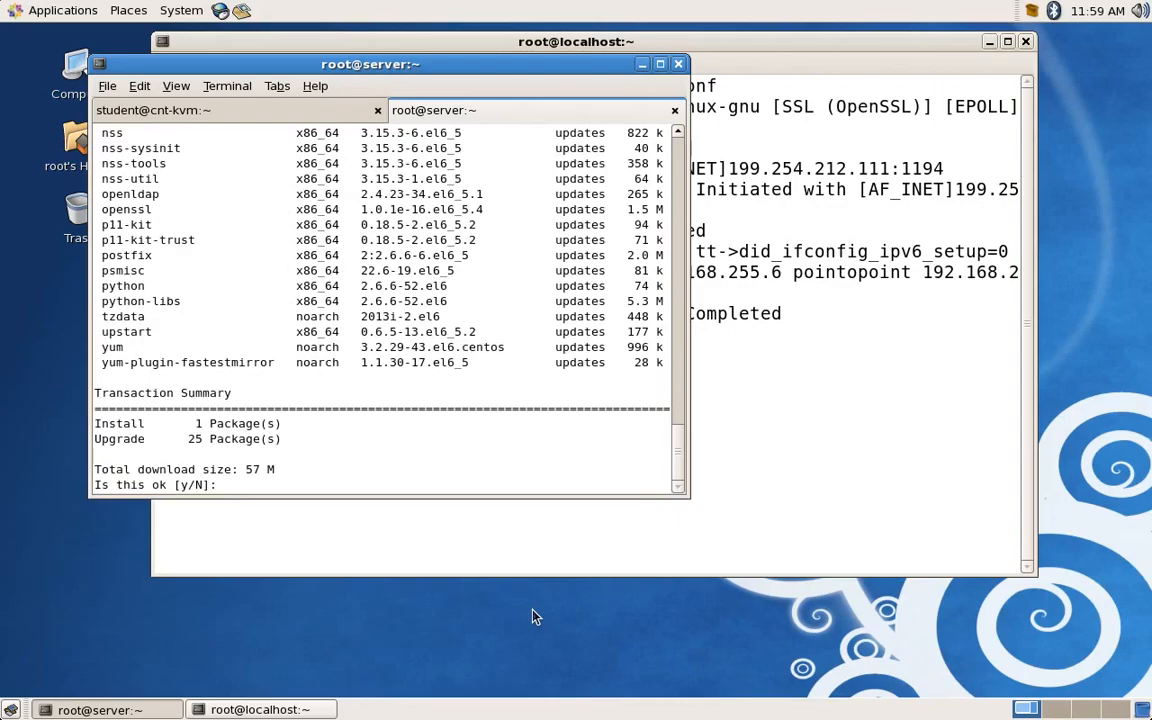
pyautogui.hotkey('ctrl', 'c')
# Run yum -y update to install all available package updates without confirmation
pyautogui.write('yum  update')
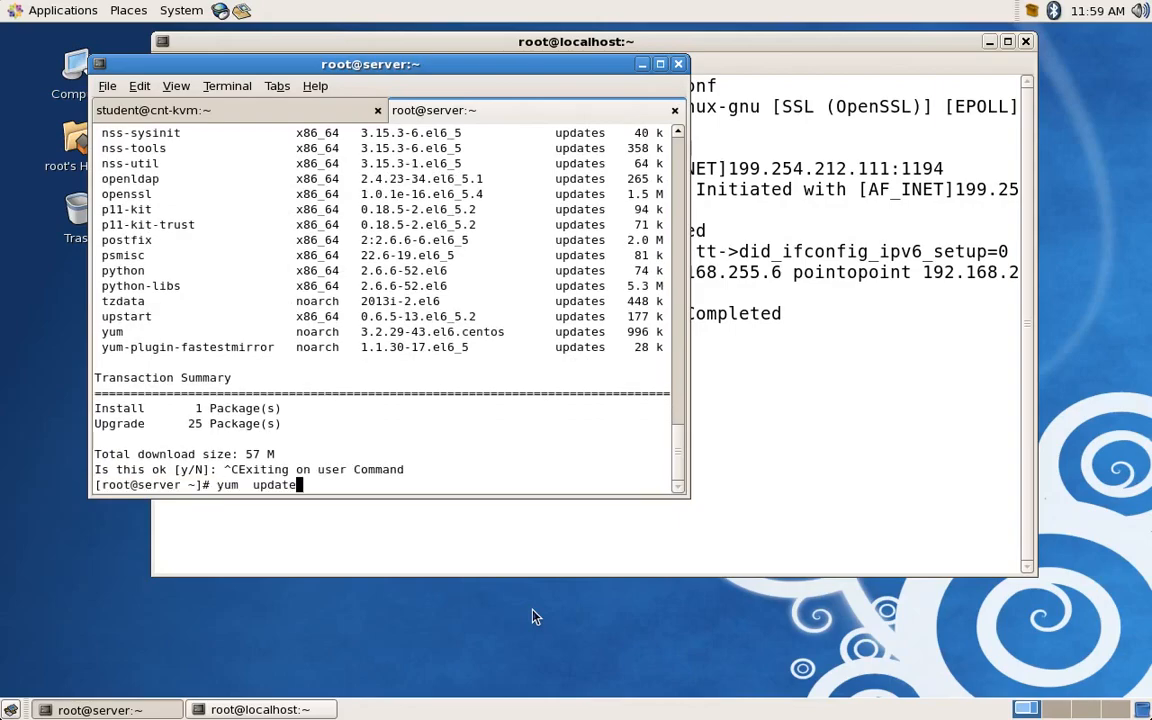
pyautogui.press('Left')
pyautogui.press('Left')
pyautogui.press('Left')
pyautogui.press('Left')
pyautogui.press('Left')
pyautogui.press('Left')
pyautogui.write('-y')
pyautogui.press('Return')
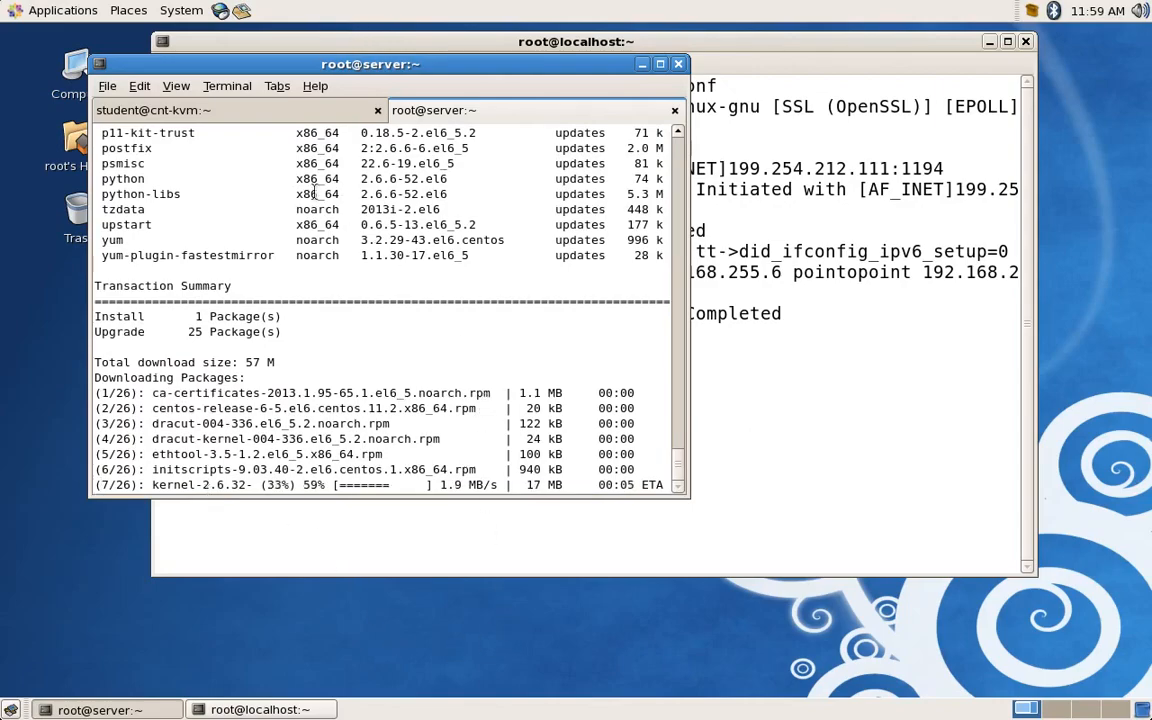
# Check whether the student SSH session on cnt-kvm has logged out, and return to the running update
pyautogui.click(316, 112)
pyautogui.press('Return')
pyautogui.press('Return')
pyautogui.press('Return')
pyautogui.press('Return')
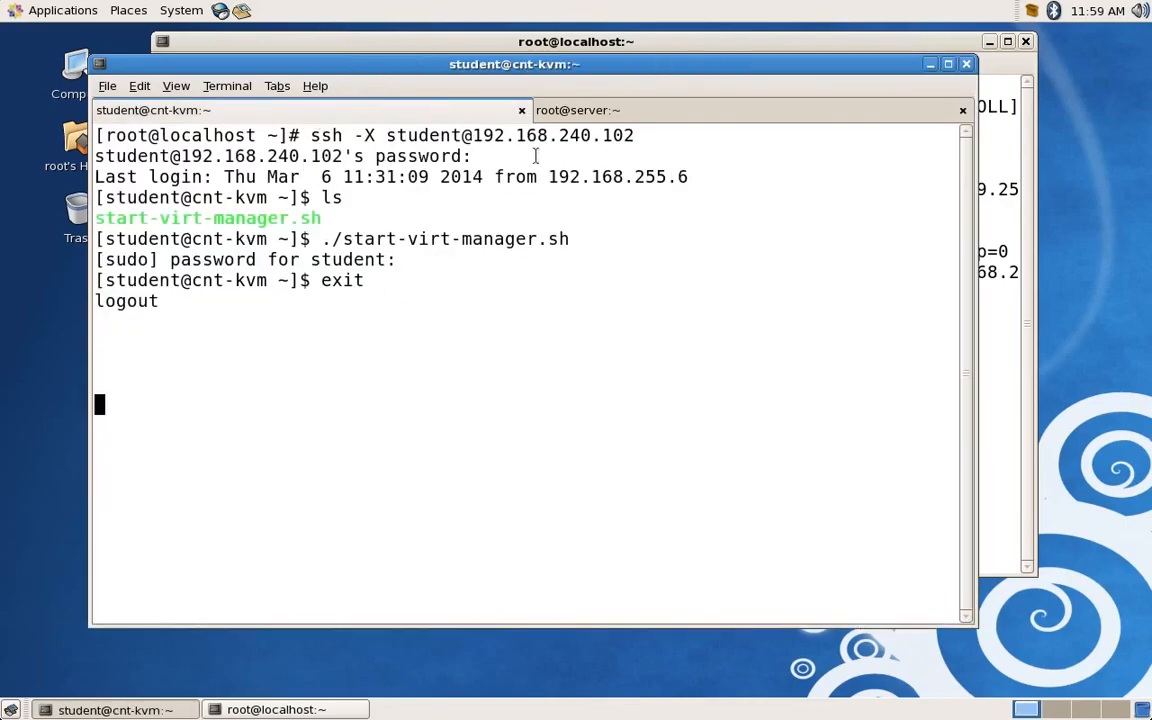
pyautogui.click(695, 110)
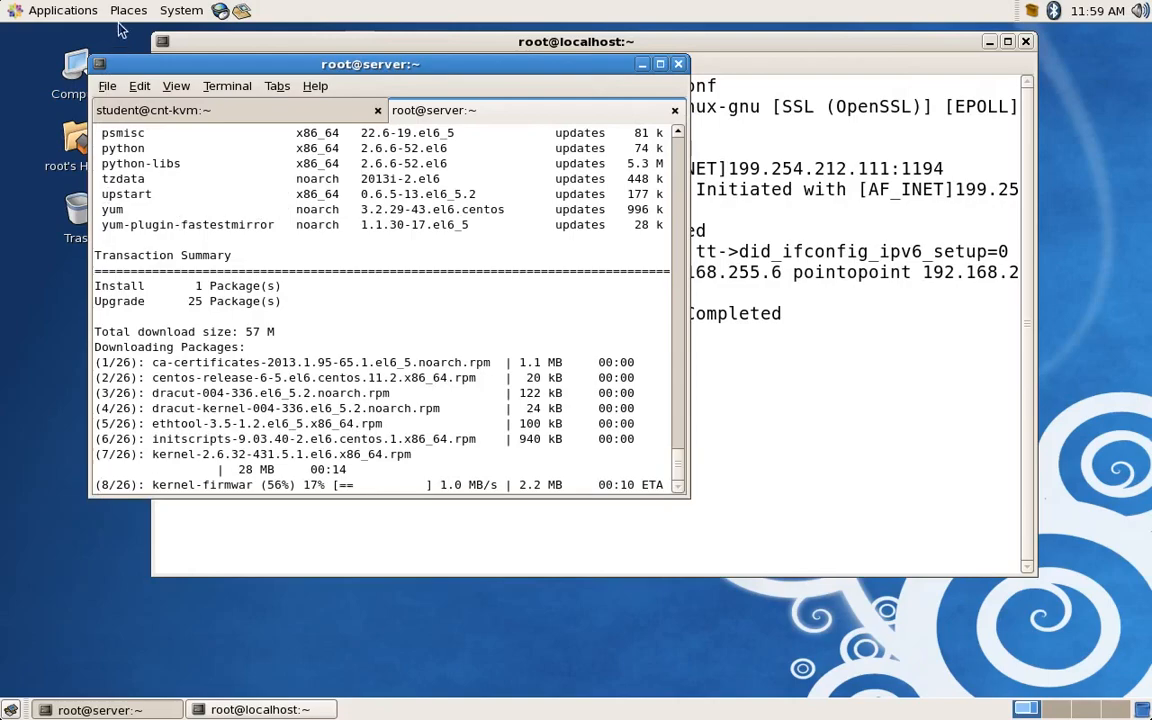
# Open a second SSH session to 192.168.240.111 as root in another terminal tab, entering the root password
pyautogui.click(106, 88)
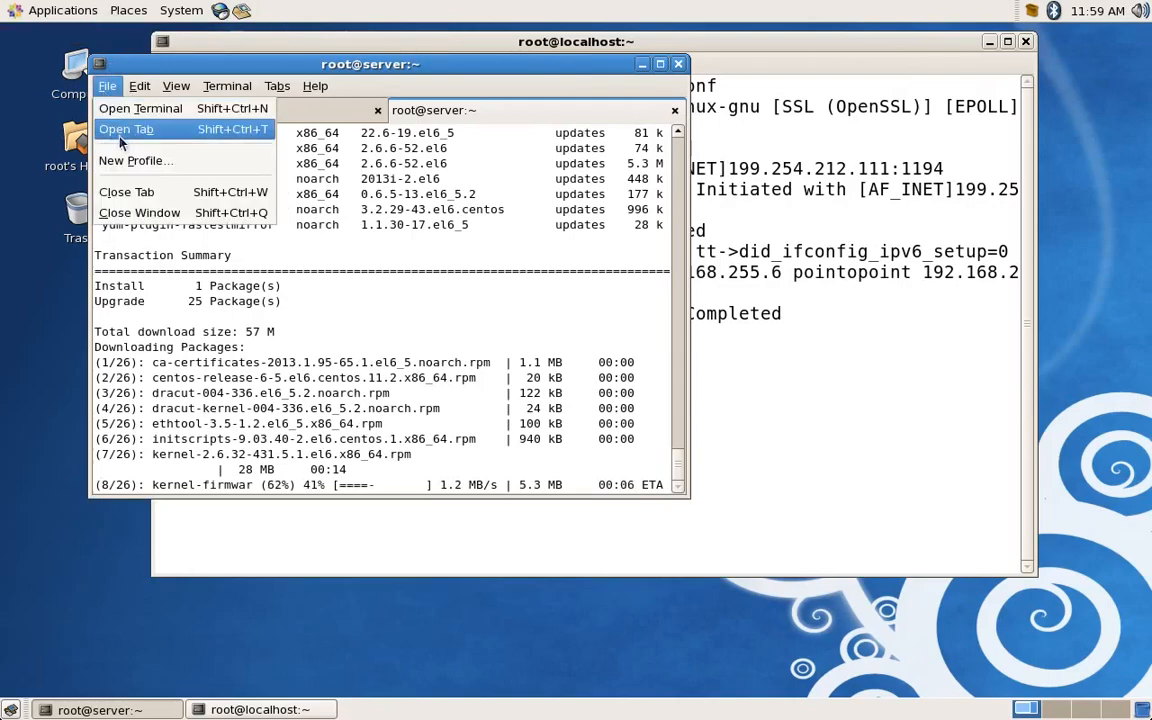
pyautogui.click(117, 130)
pyautogui.write('ssh ')
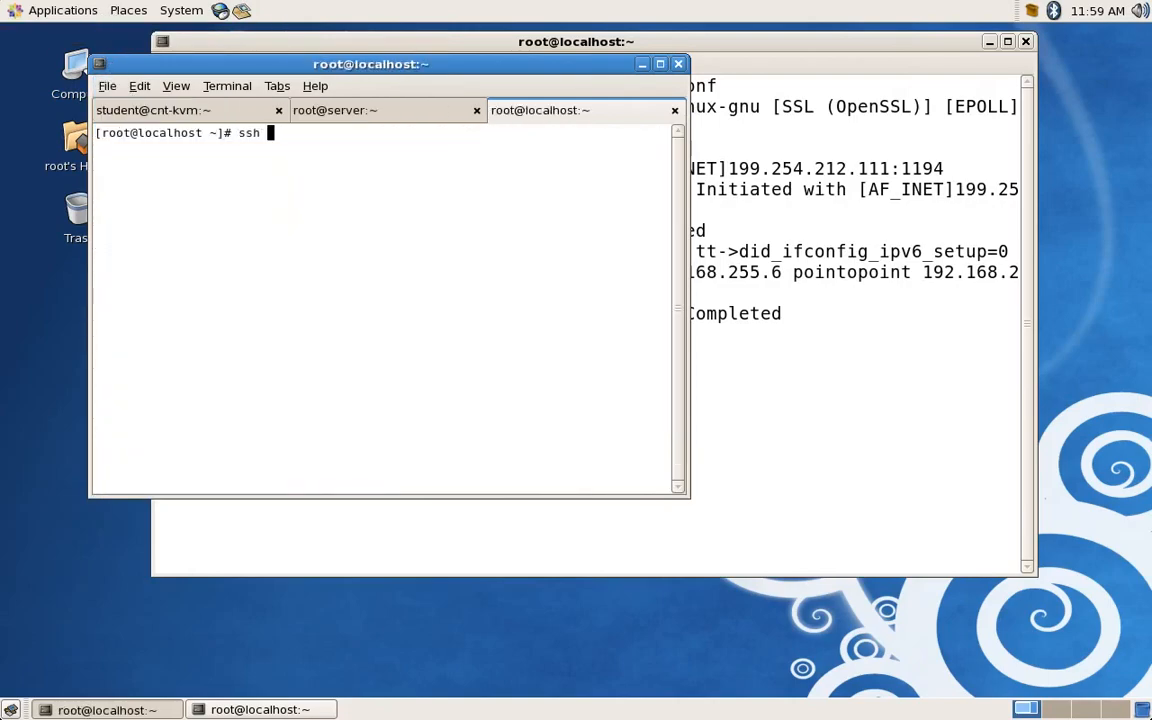
pyautogui.write('-l root 192.168.24')
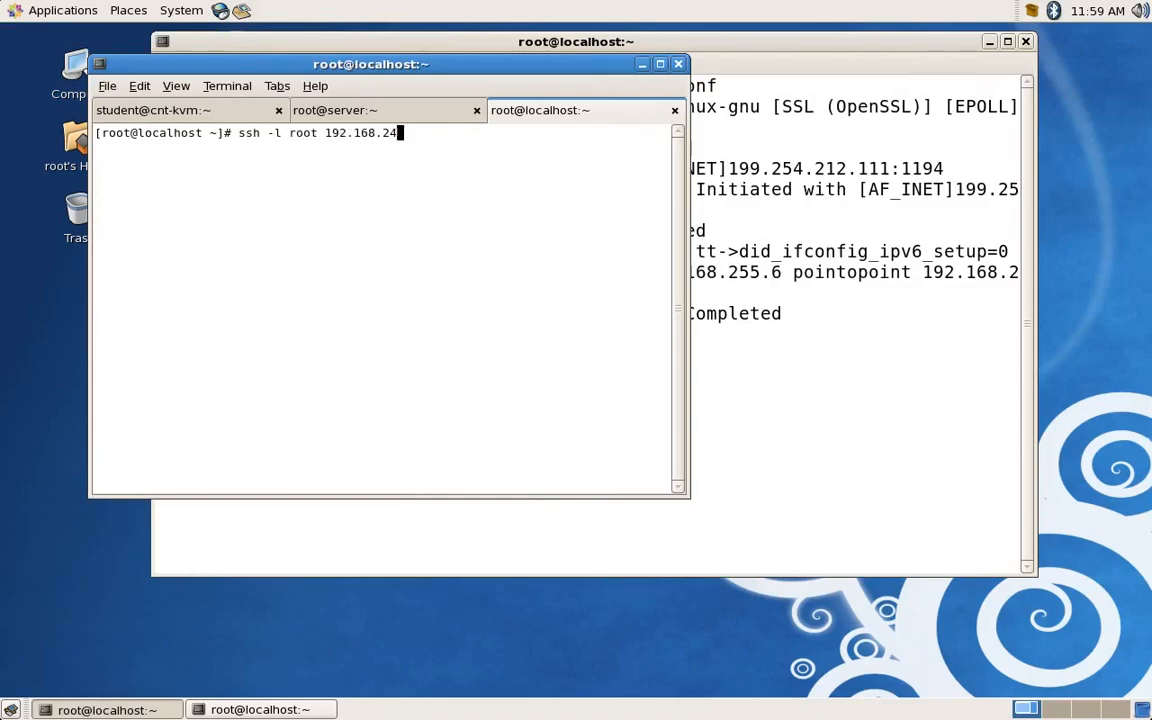
pyautogui.write('0.111')
pyautogui.press('Return')
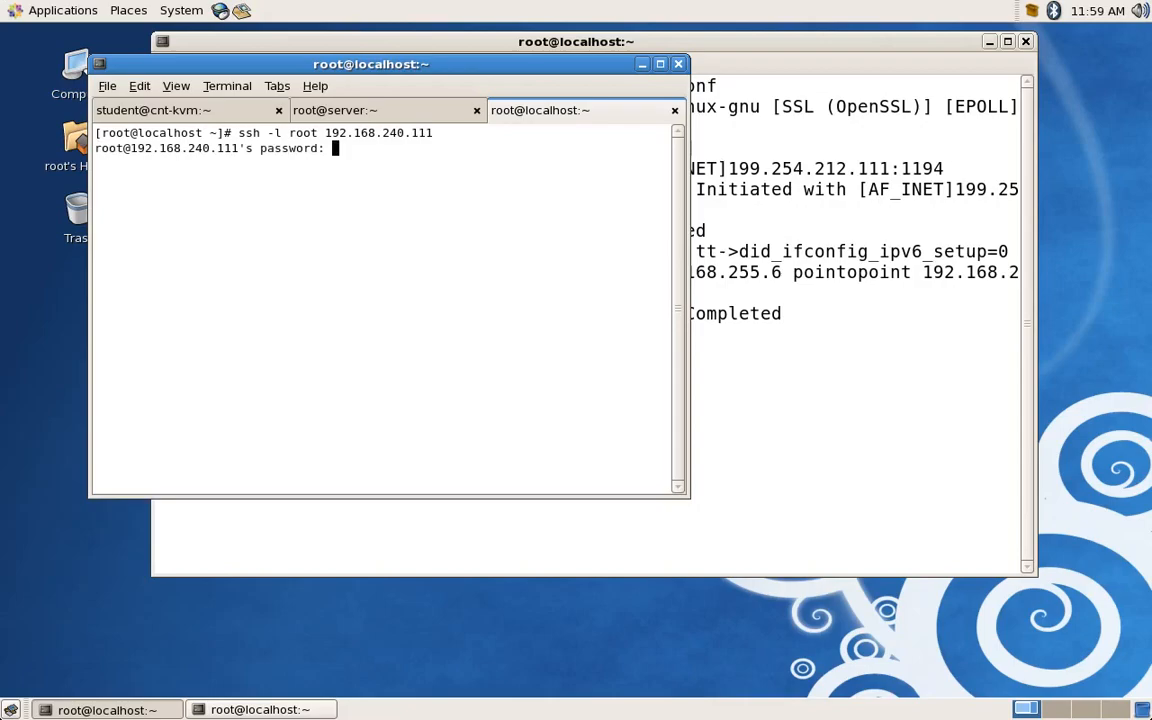
pyautogui.press('Return')
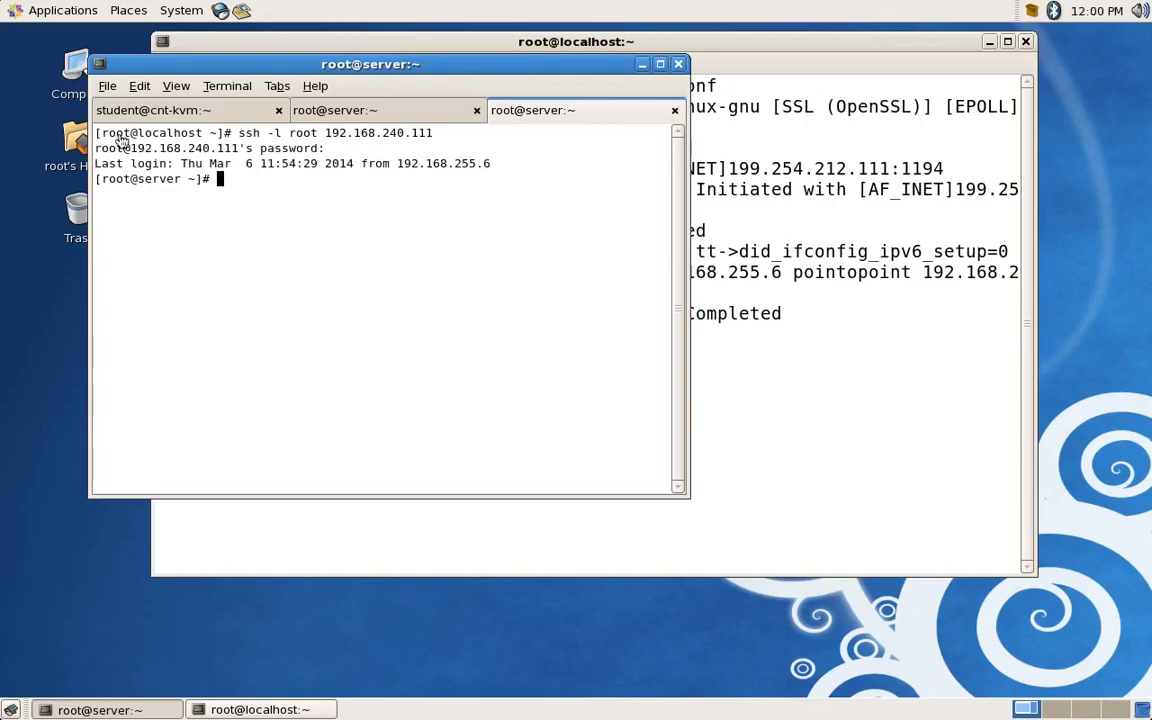
# List the firewall rules with iptables -L, widen the terminal so they fit on one line, and highlight the SSH accept rule
pyautogui.write('iptables -L')
pyautogui.press('Return')
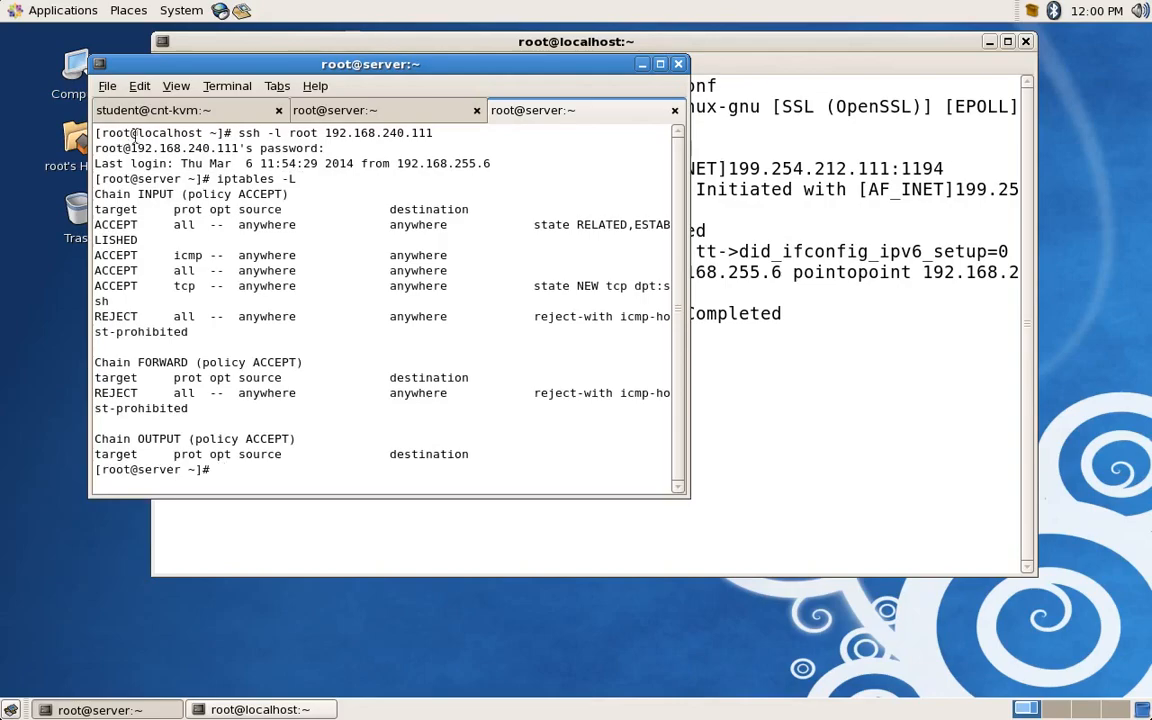
pyautogui.moveTo(689, 419); pyautogui.dragTo(819, 439)
pyautogui.press('Up')
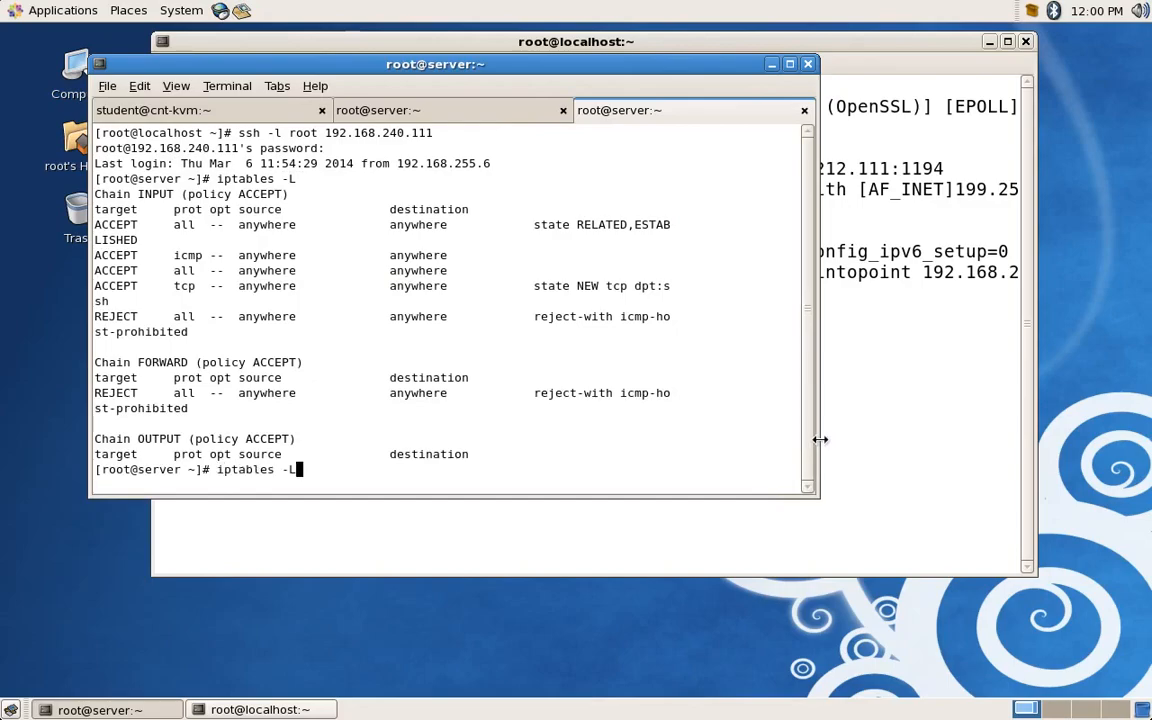
pyautogui.press('Return')
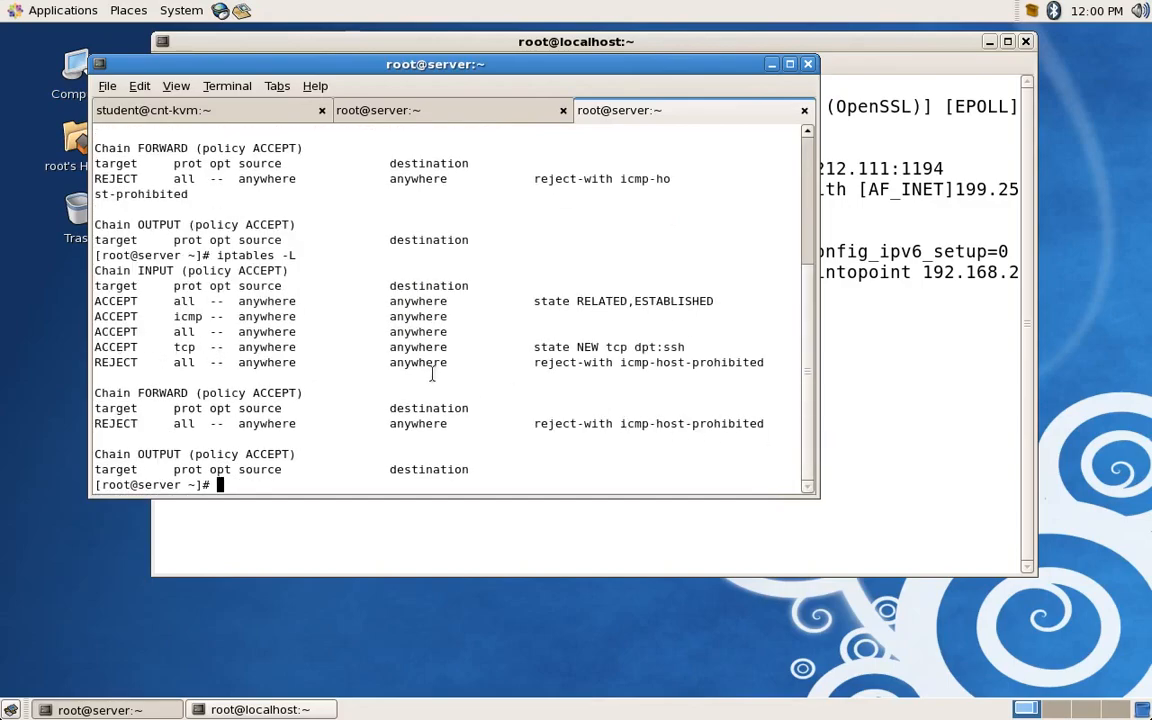
pyautogui.moveTo(96, 347); pyautogui.dragTo(692, 347)
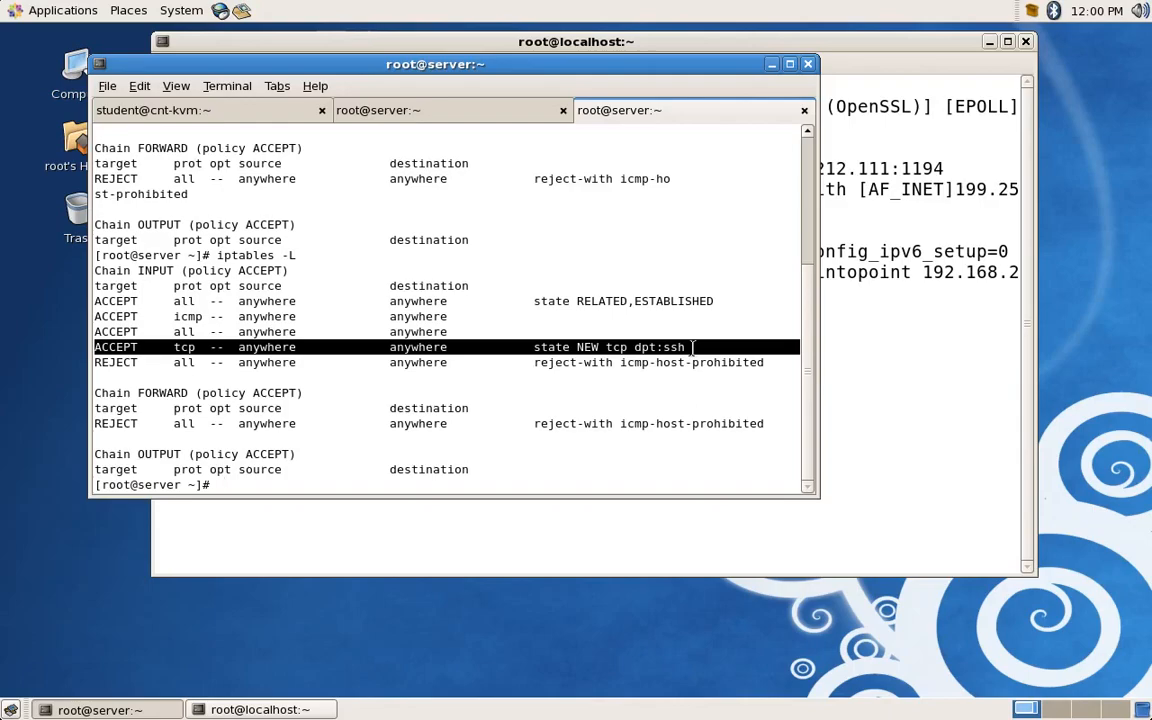
# Stop the iptables service and list the firewall rules again
pyautogui.write('service iptables stop')
pyautogui.press('Return')
pyautogui.press('Up')
pyautogui.press('Up')
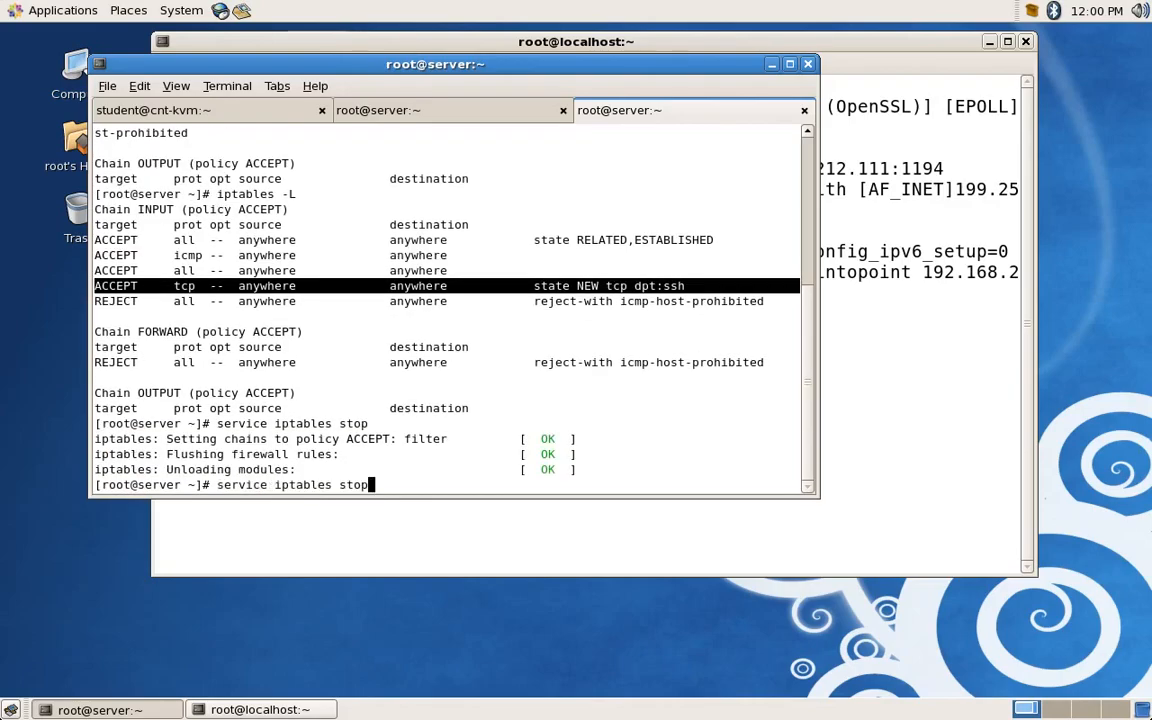
pyautogui.press('Return')
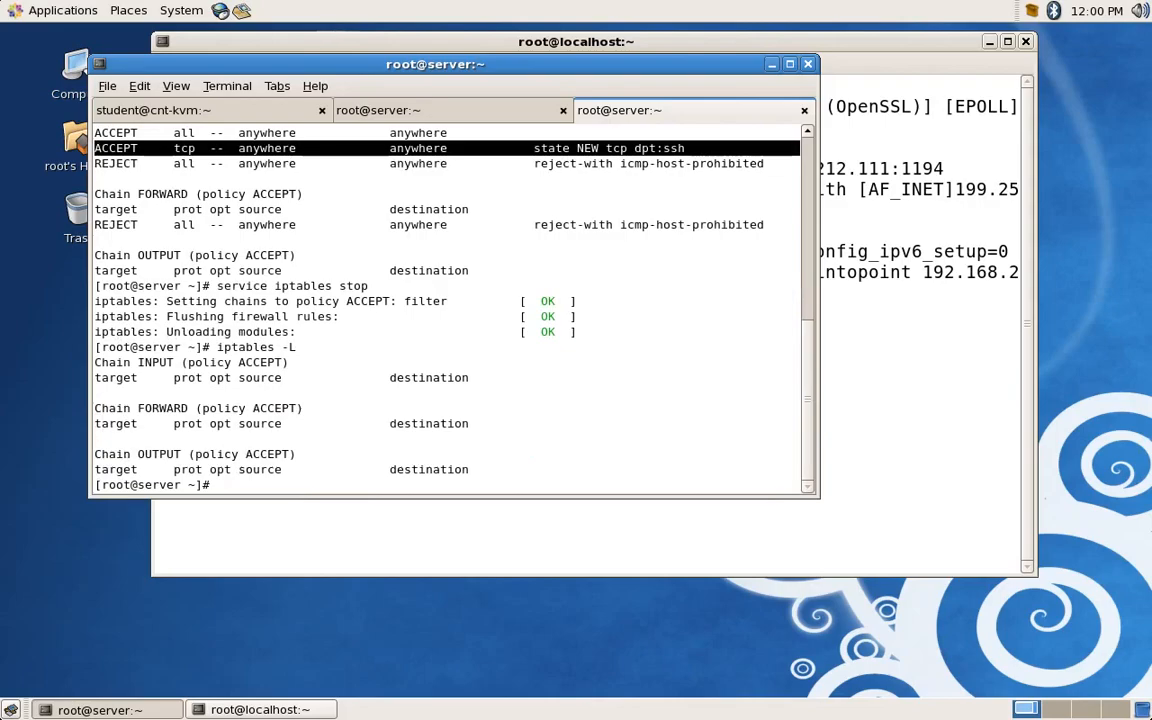
# Start the iptables service and list the firewall rules with iptables -L
pyautogui.press('Up')
pyautogui.press('Up')
pyautogui.press('BackSpace')
pyautogui.press('BackSpace')
pyautogui.write('art')
pyautogui.press('Return')
pyautogui.press('Up')
pyautogui.press('Up')
pyautogui.press('Return')
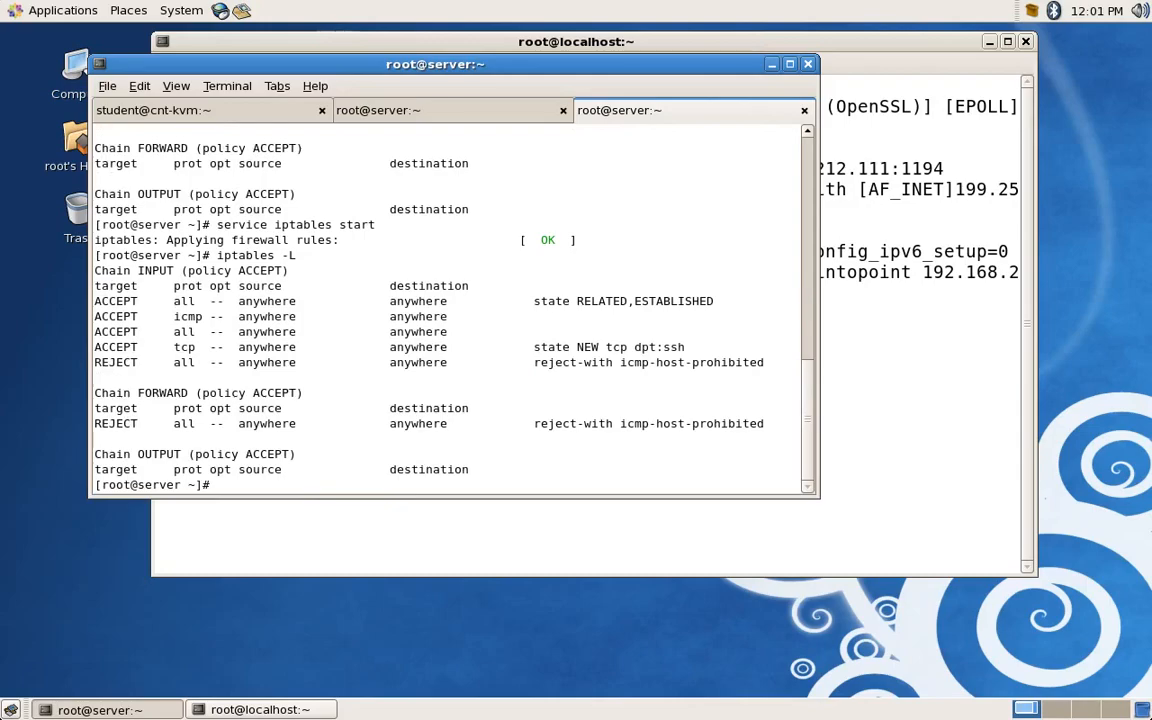
# Page through /etc/selinux/semanage.conf with more and quit the pager
pyautogui.write('more /etc/sel')
pyautogui.press('Tab')
pyautogui.press('Tab')
pyautogui.press('Tab')
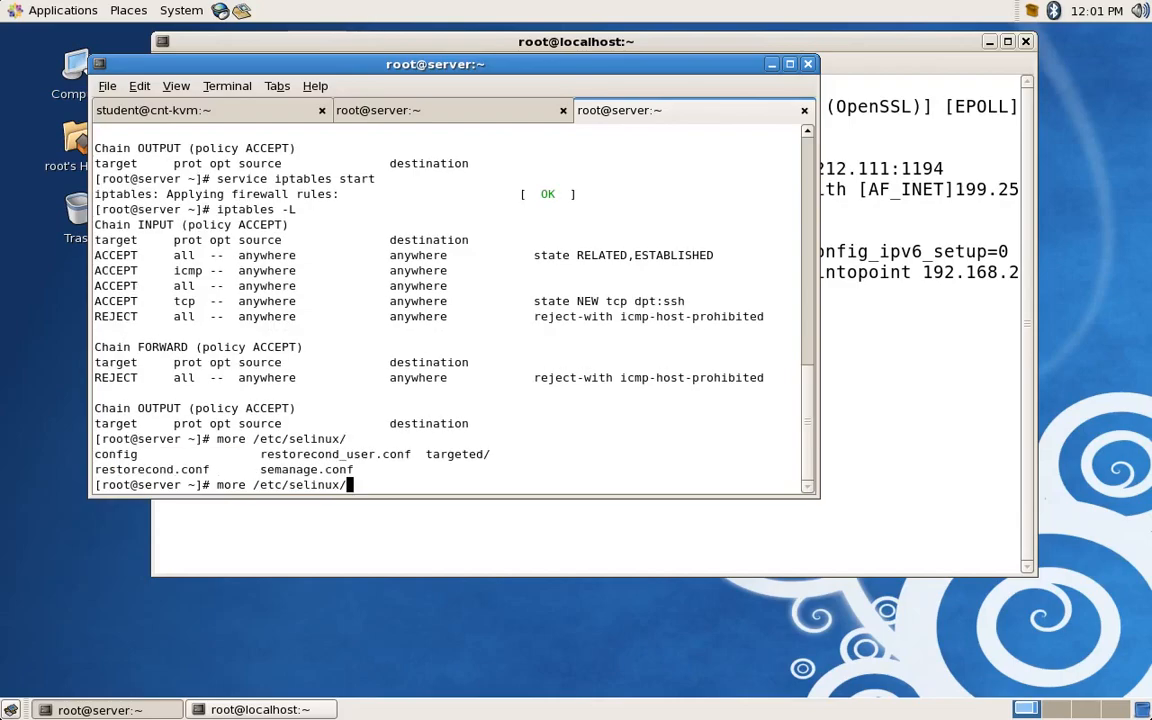
pyautogui.write('se')
pyautogui.press('Tab')
pyautogui.press('Return')
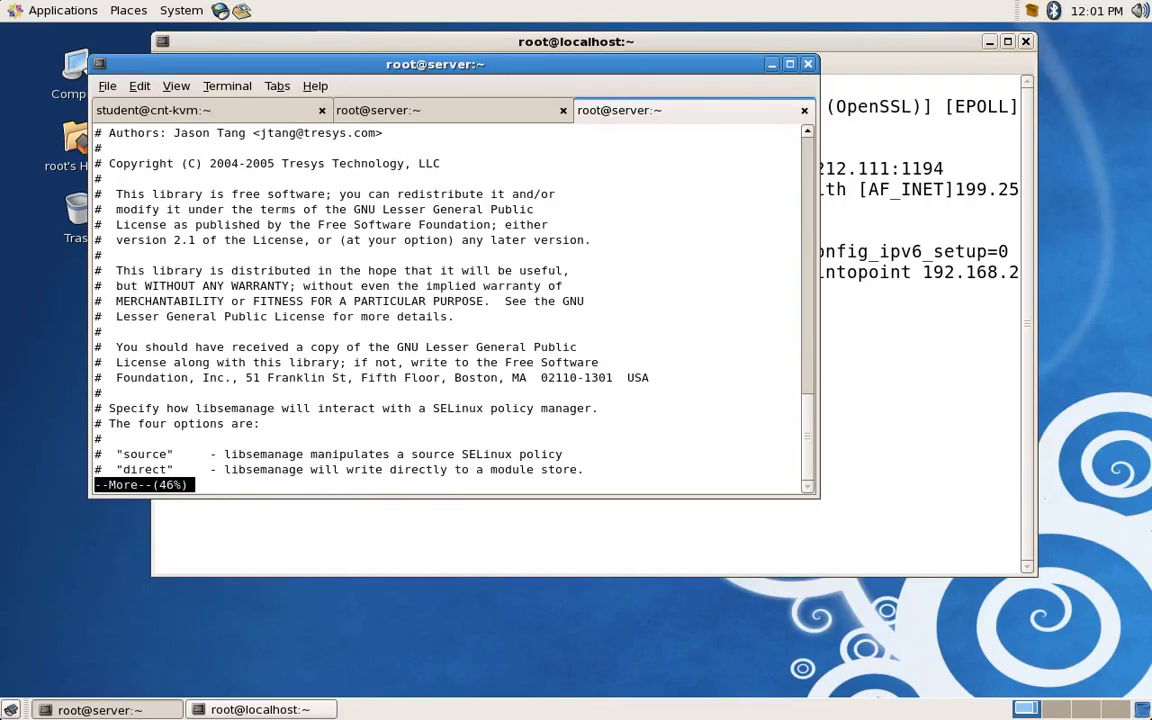
pyautogui.press('q')
# Display /etc/selinux/config with more and highlight the value of the SELINUX setting
pyautogui.press('Up')
pyautogui.press('BackSpace')
pyautogui.press('BackSpace')
pyautogui.press('BackSpace')
pyautogui.press('BackSpace')
pyautogui.press('BackSpace')
pyautogui.press('BackSpace')
pyautogui.press('BackSpace')
pyautogui.press('BackSpace')
pyautogui.press('BackSpace')
pyautogui.press('BackSpace')
pyautogui.press('BackSpace')
pyautogui.press('BackSpace')
pyautogui.press('BackSpace')
pyautogui.press('Tab')
pyautogui.press('Tab')
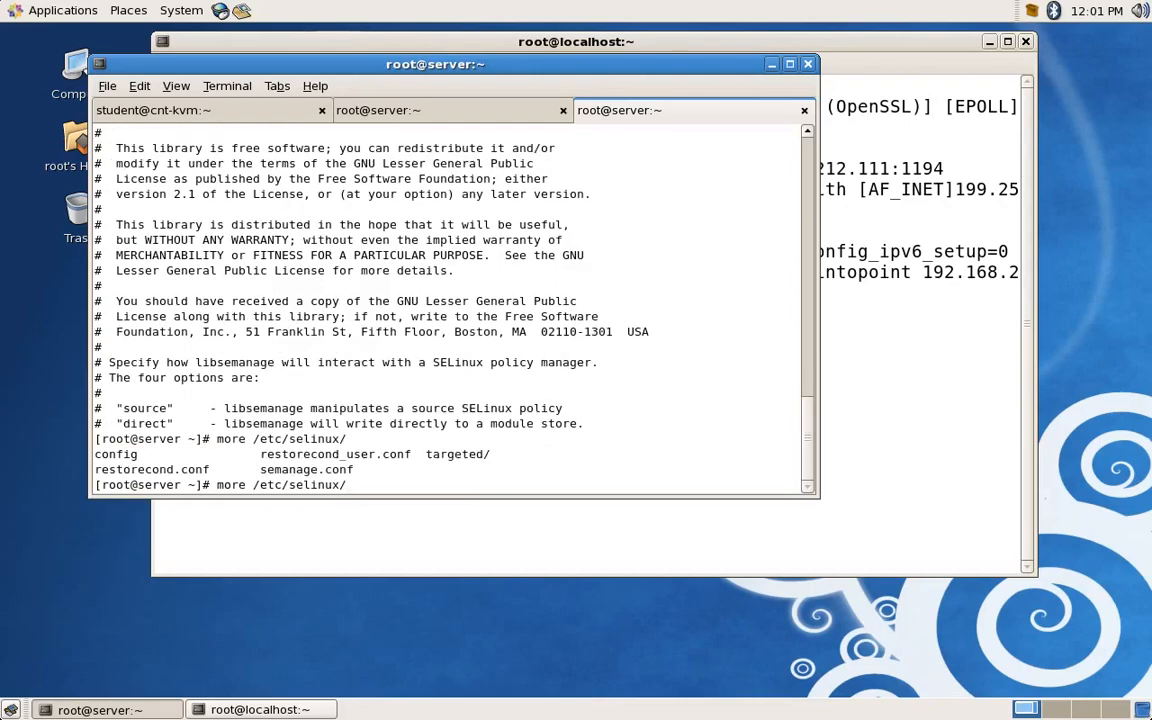
pyautogui.write('config')
pyautogui.press('Return')
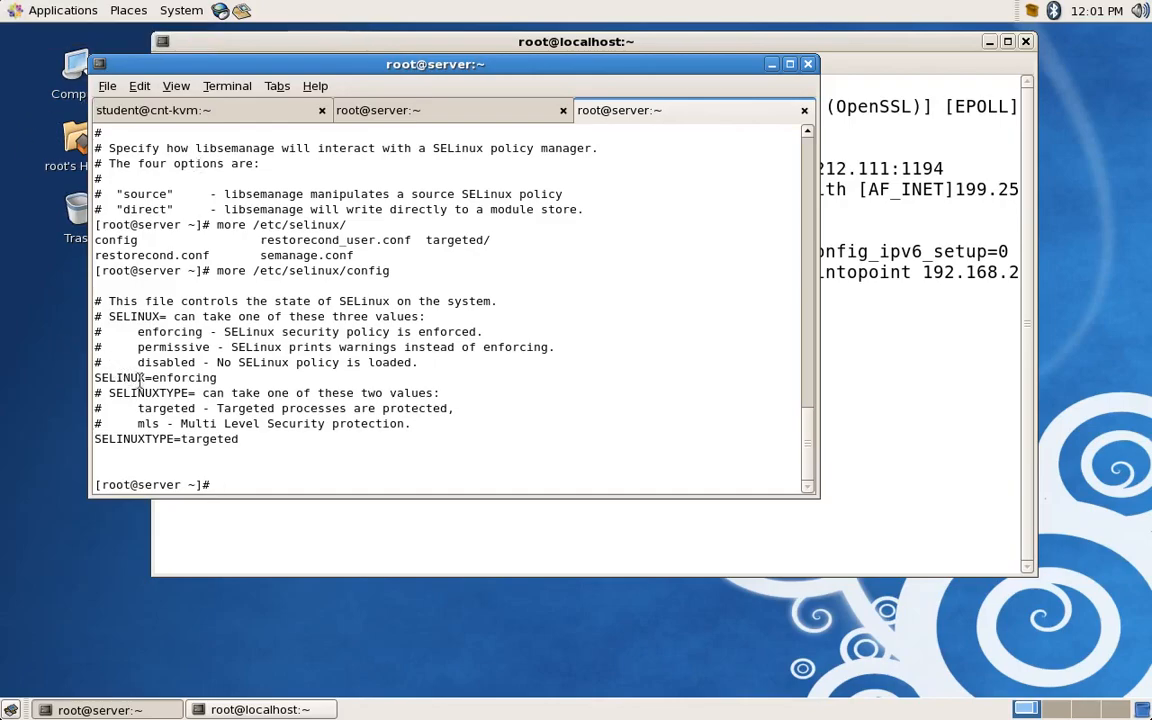
pyautogui.moveTo(151, 377); pyautogui.dragTo(214, 384)
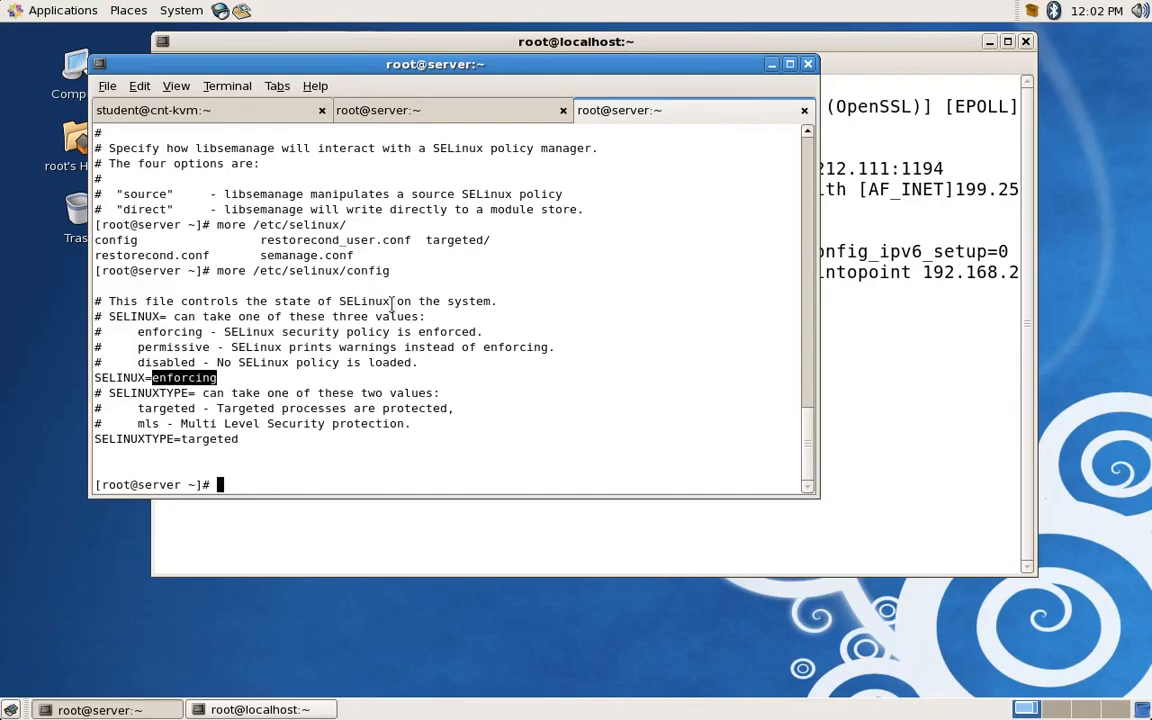
# Return to the terminal session that ran the yum update and reboot the server
pyautogui.click(434, 118)
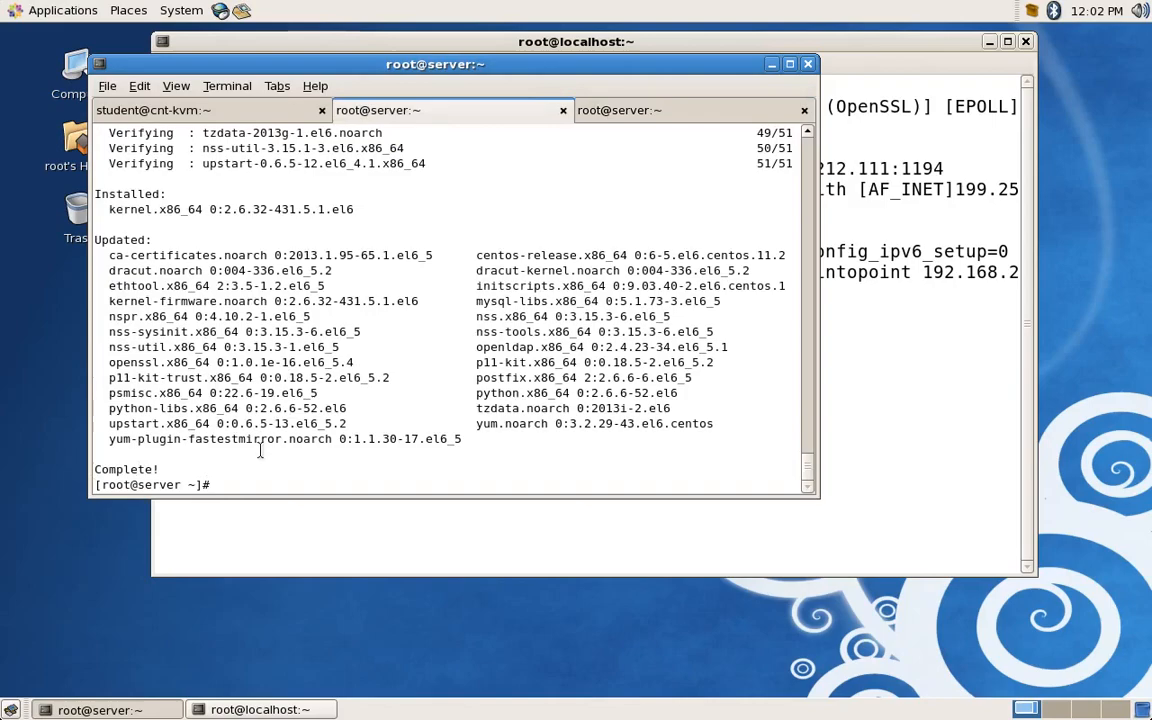
pyautogui.write('reboot')
pyautogui.press('Return')
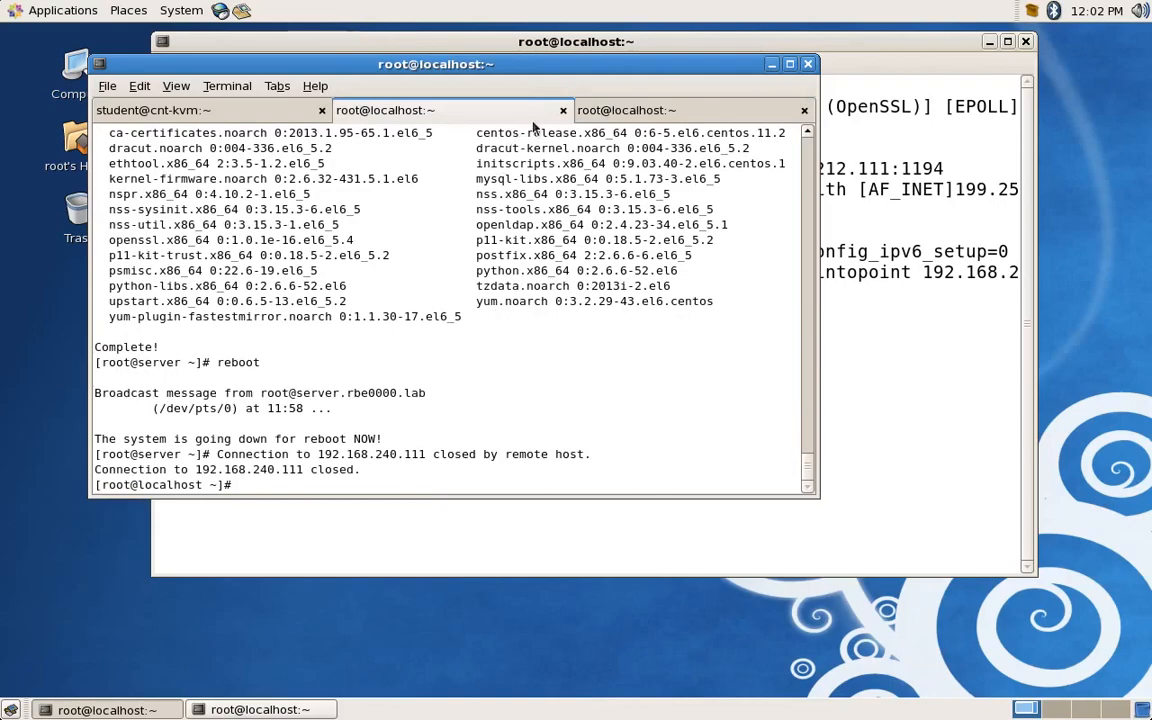
# Ping 192.168.240.111 until the rebooted server replies, and stop the ping
pyautogui.press('Up')
pyautogui.press('Left')
pyautogui.press('Left')
pyautogui.press('Left')
pyautogui.press('Left')
pyautogui.press('Left')
pyautogui.press('Left')
pyautogui.press('Left')
pyautogui.press('Left')
pyautogui.press('Left')
pyautogui.press('Left')
pyautogui.press('Left')
pyautogui.press('Left')
pyautogui.press('Left')
pyautogui.press('Left')
pyautogui.press('Left')
pyautogui.press('Left')
pyautogui.press('BackSpace')
pyautogui.press('BackSpace')
pyautogui.press('BackSpace')
pyautogui.press('BackSpace')
pyautogui.press('BackSpace')
pyautogui.press('BackSpace')
pyautogui.press('BackSpace')
pyautogui.press('BackSpace')
pyautogui.press('BackSpace')
pyautogui.press('BackSpace')
pyautogui.press('BackSpace')
pyautogui.write('ping')
pyautogui.press('Return')
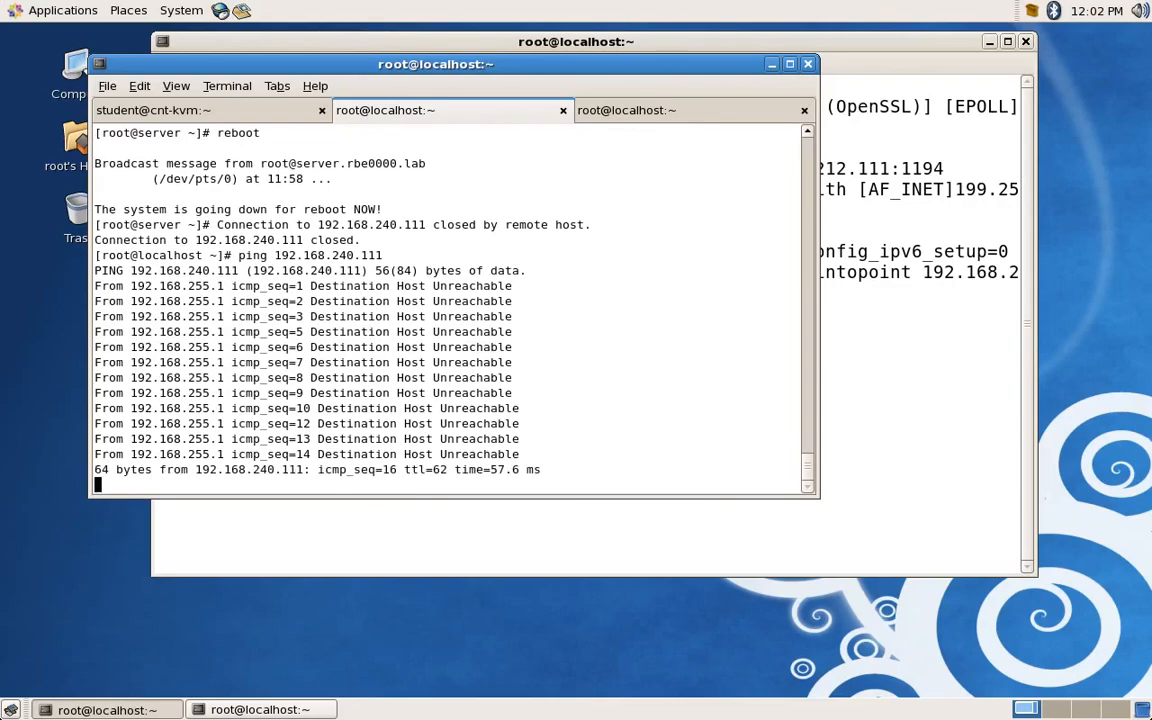
pyautogui.hotkey('ctrl', 'c')
# Reconnect to 192.168.240.111 over SSH as root, entering the root password, and display the network interfaces with ifconfig
pyautogui.press('Up')
pyautogui.press('Up')
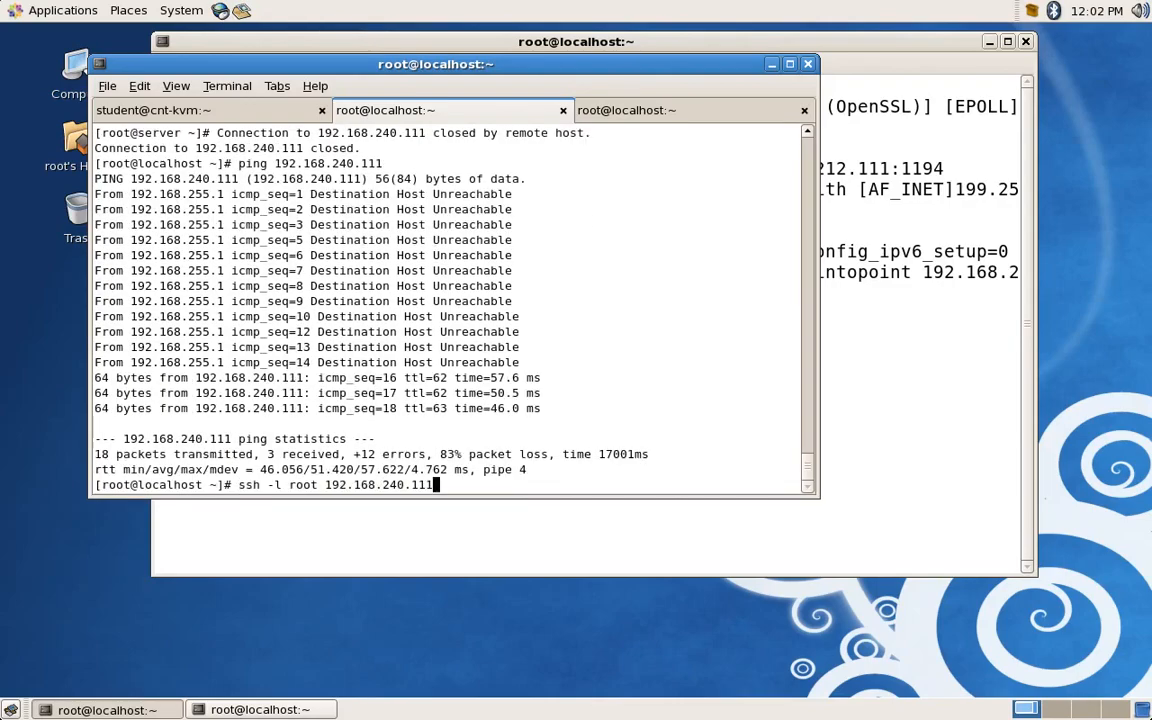
pyautogui.press('Return')
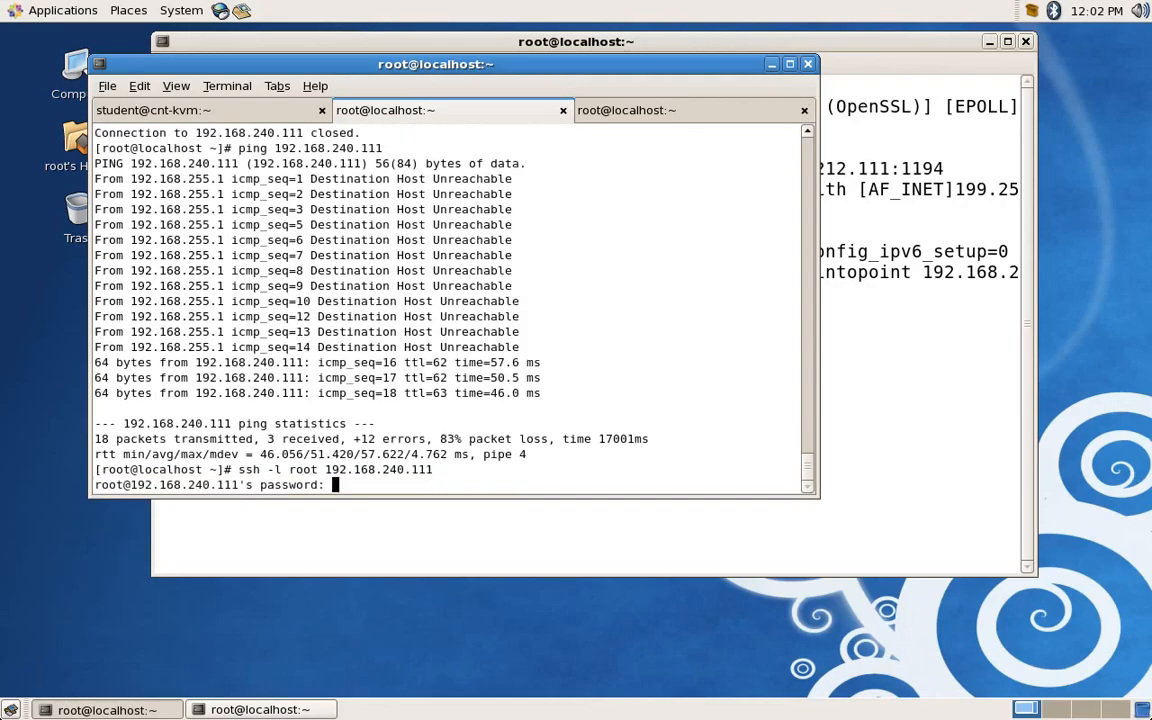
pyautogui.press('Return')
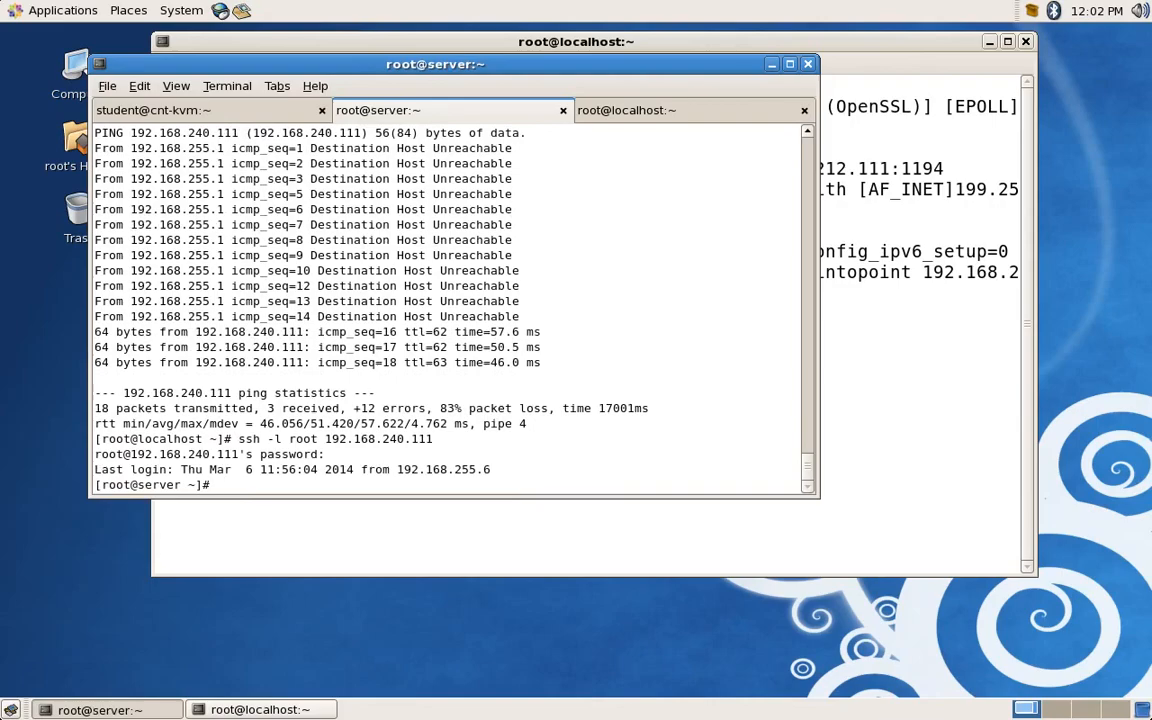
pyautogui.write('ifconfig')
pyautogui.press('Return')
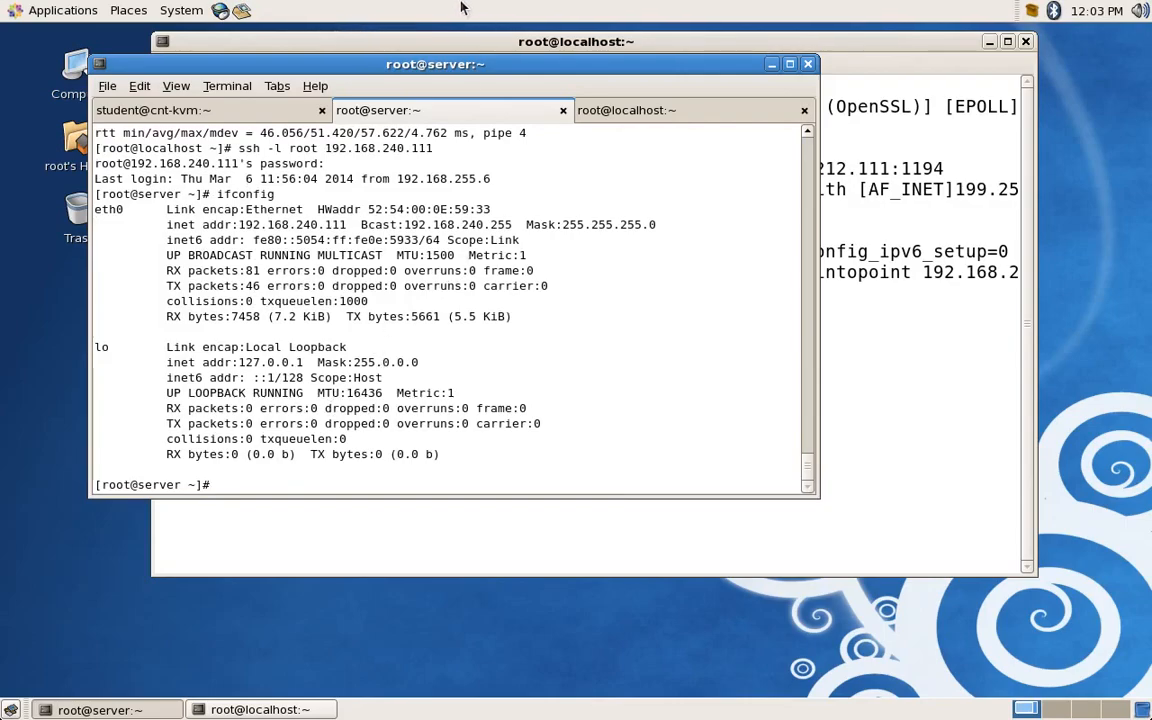
# Switch the VMware Fusion virtual machine from full screen to the Single Window view
pyautogui.moveTo(455, 6)
pyautogui.click(256, 10)
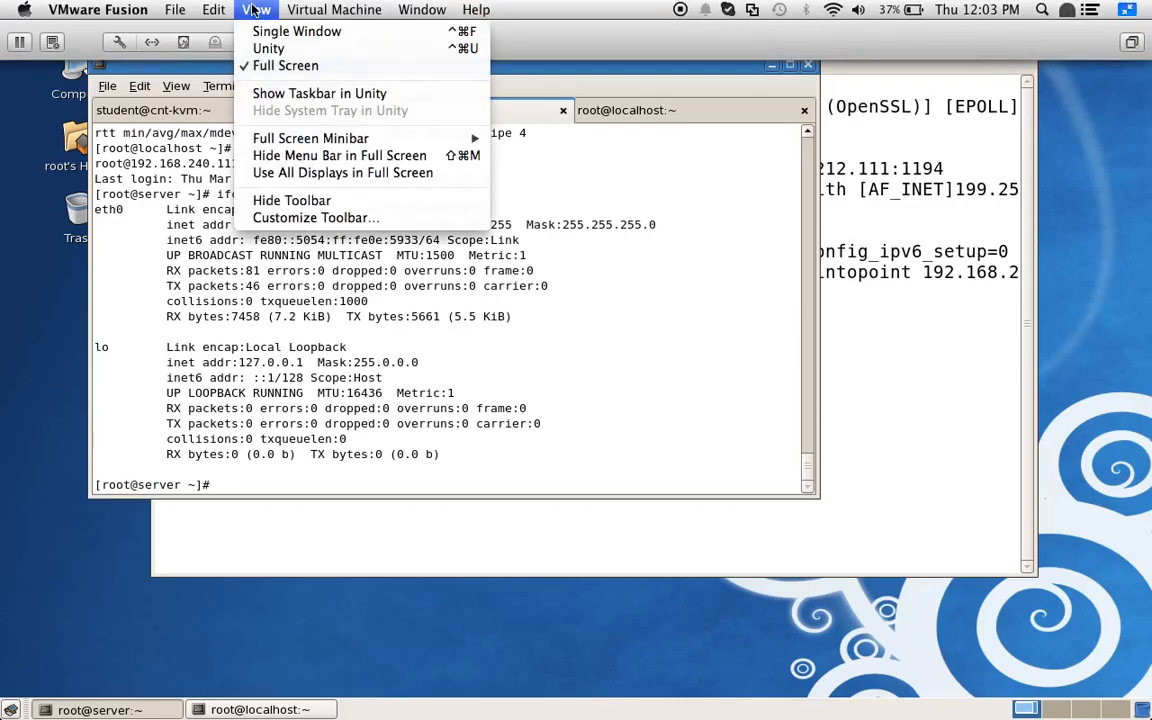
pyautogui.click(263, 33)
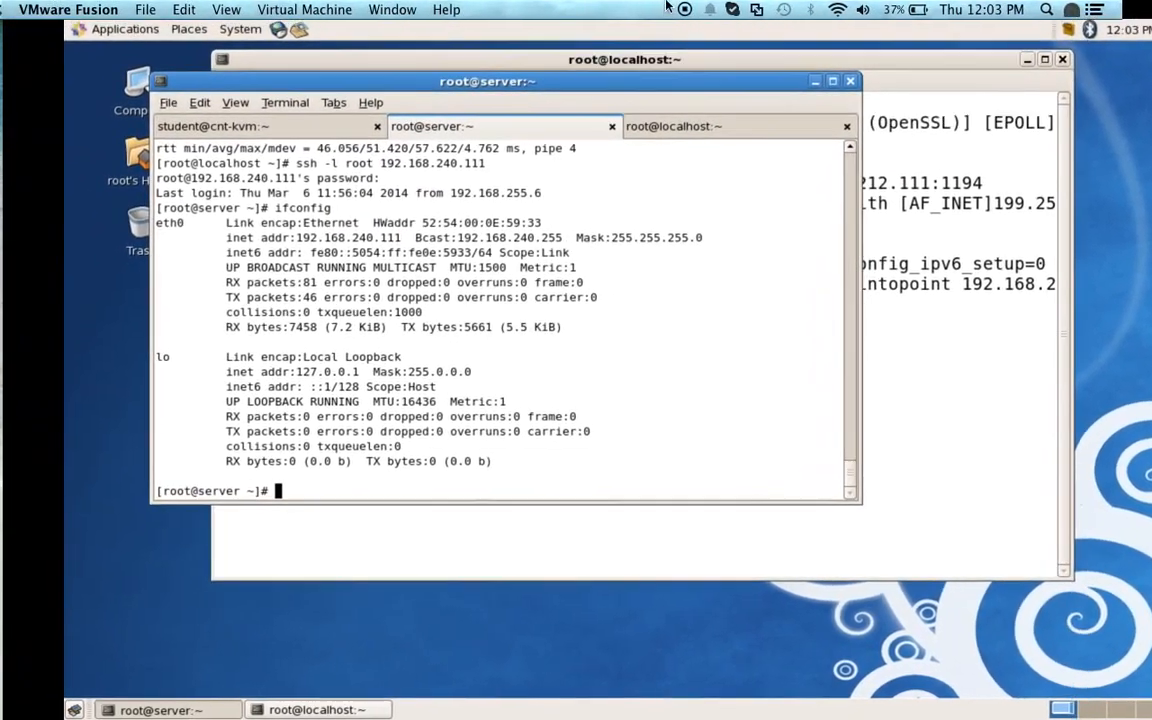